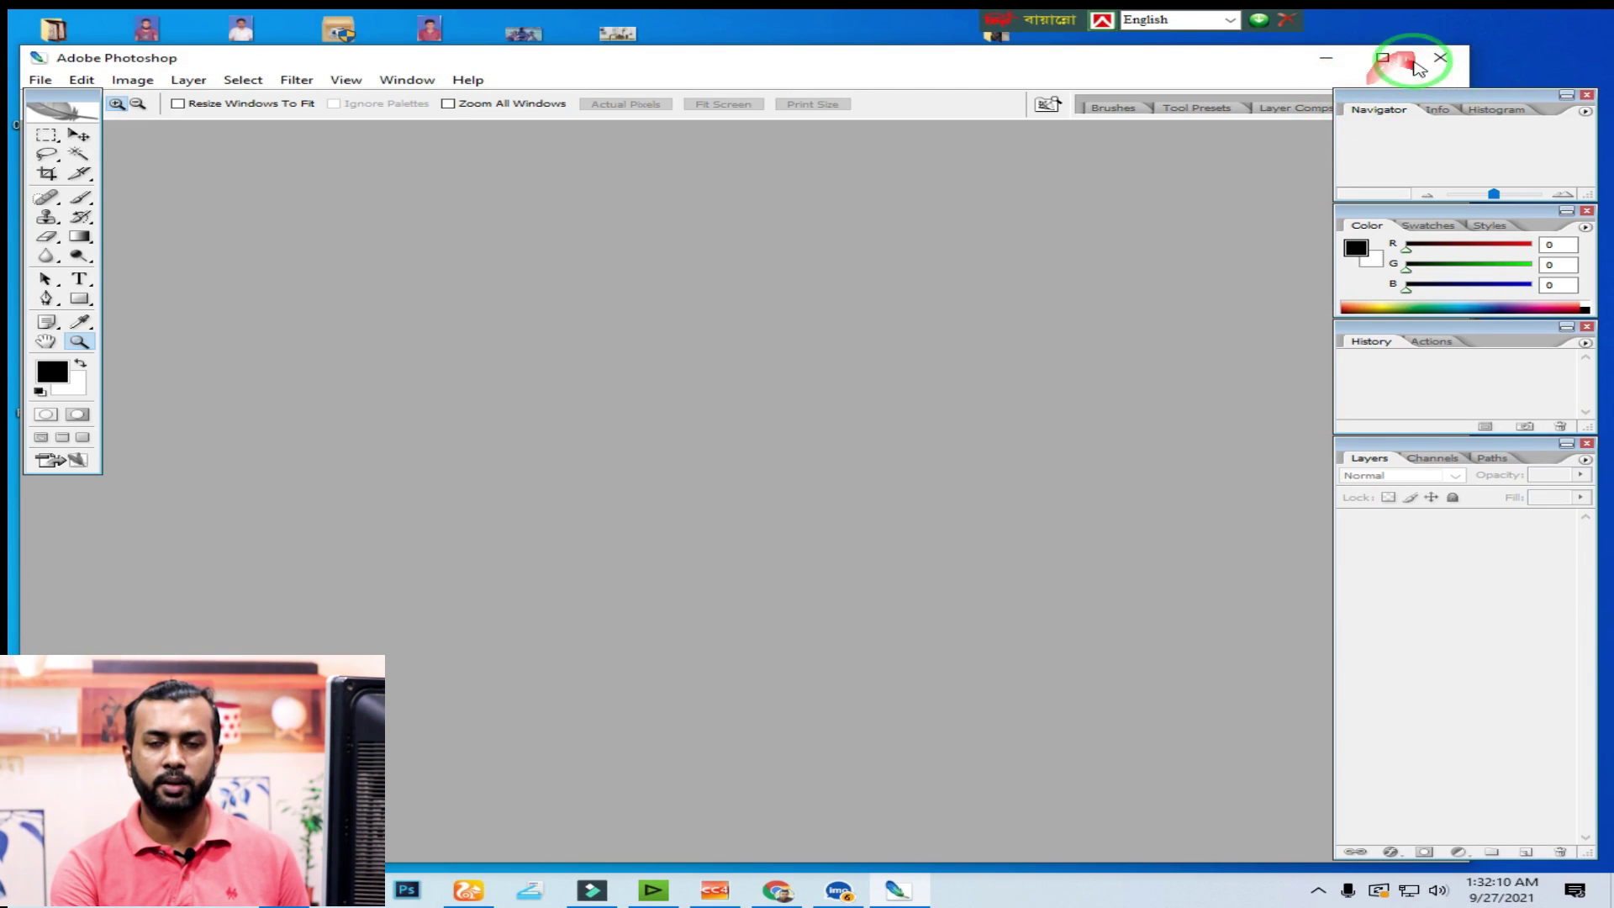
# Maximize the application window and close the welcome screen.
pyautogui.click(1382, 58)
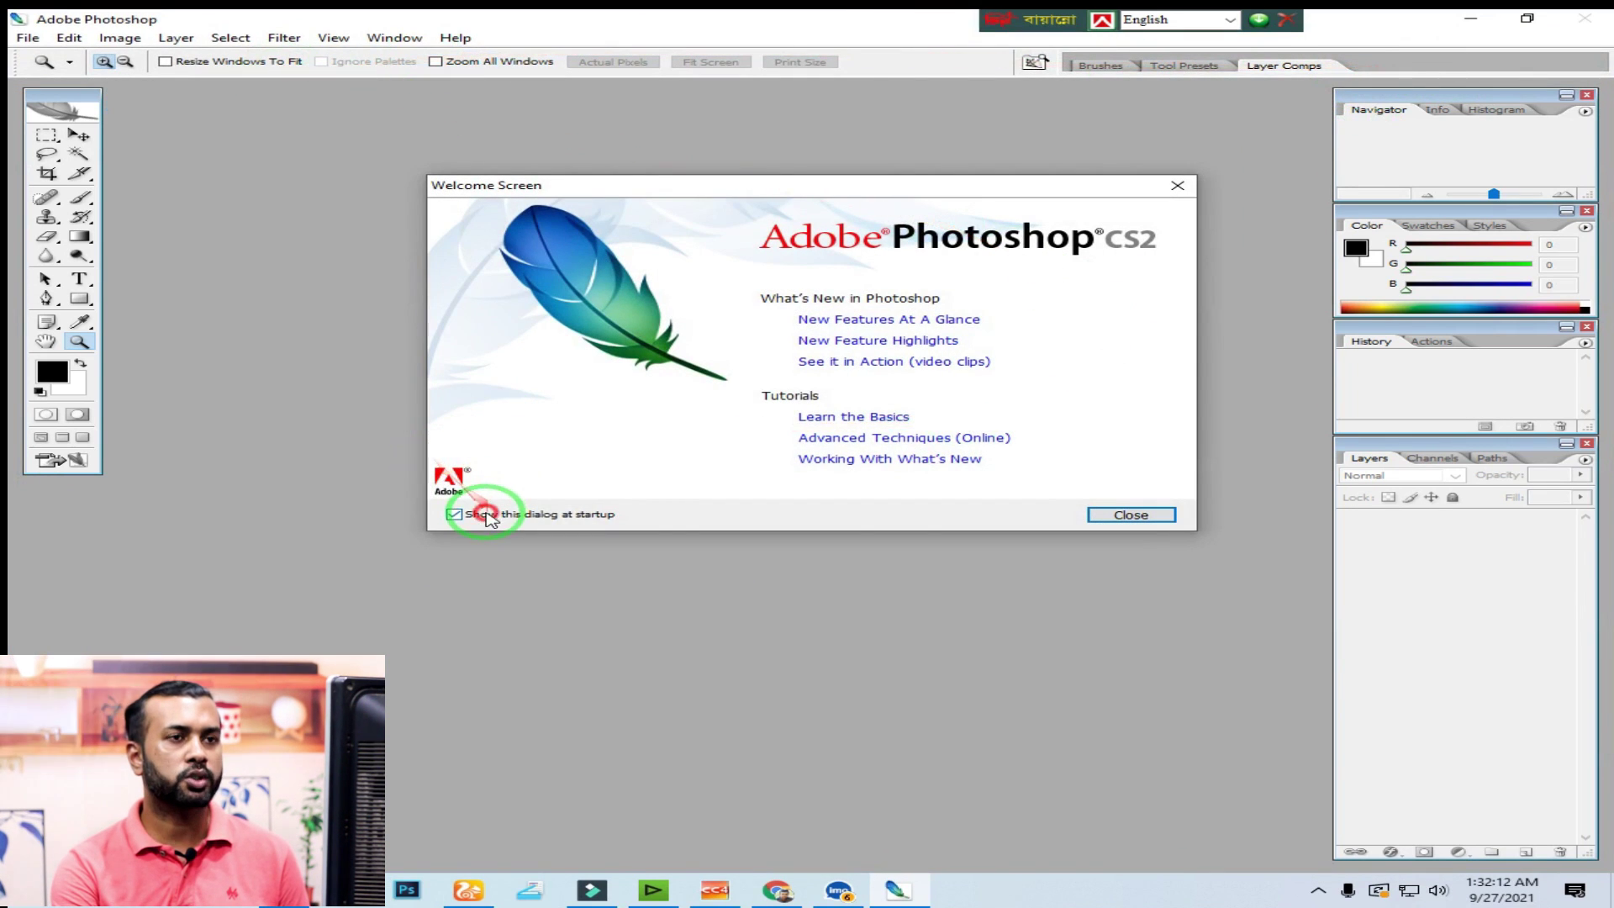
pyautogui.click(1135, 515)
# Try to import a scan through the e-STUDIO2523ADSeries Scan Driver, dismissing the error messages.
pyautogui.click(28, 38)
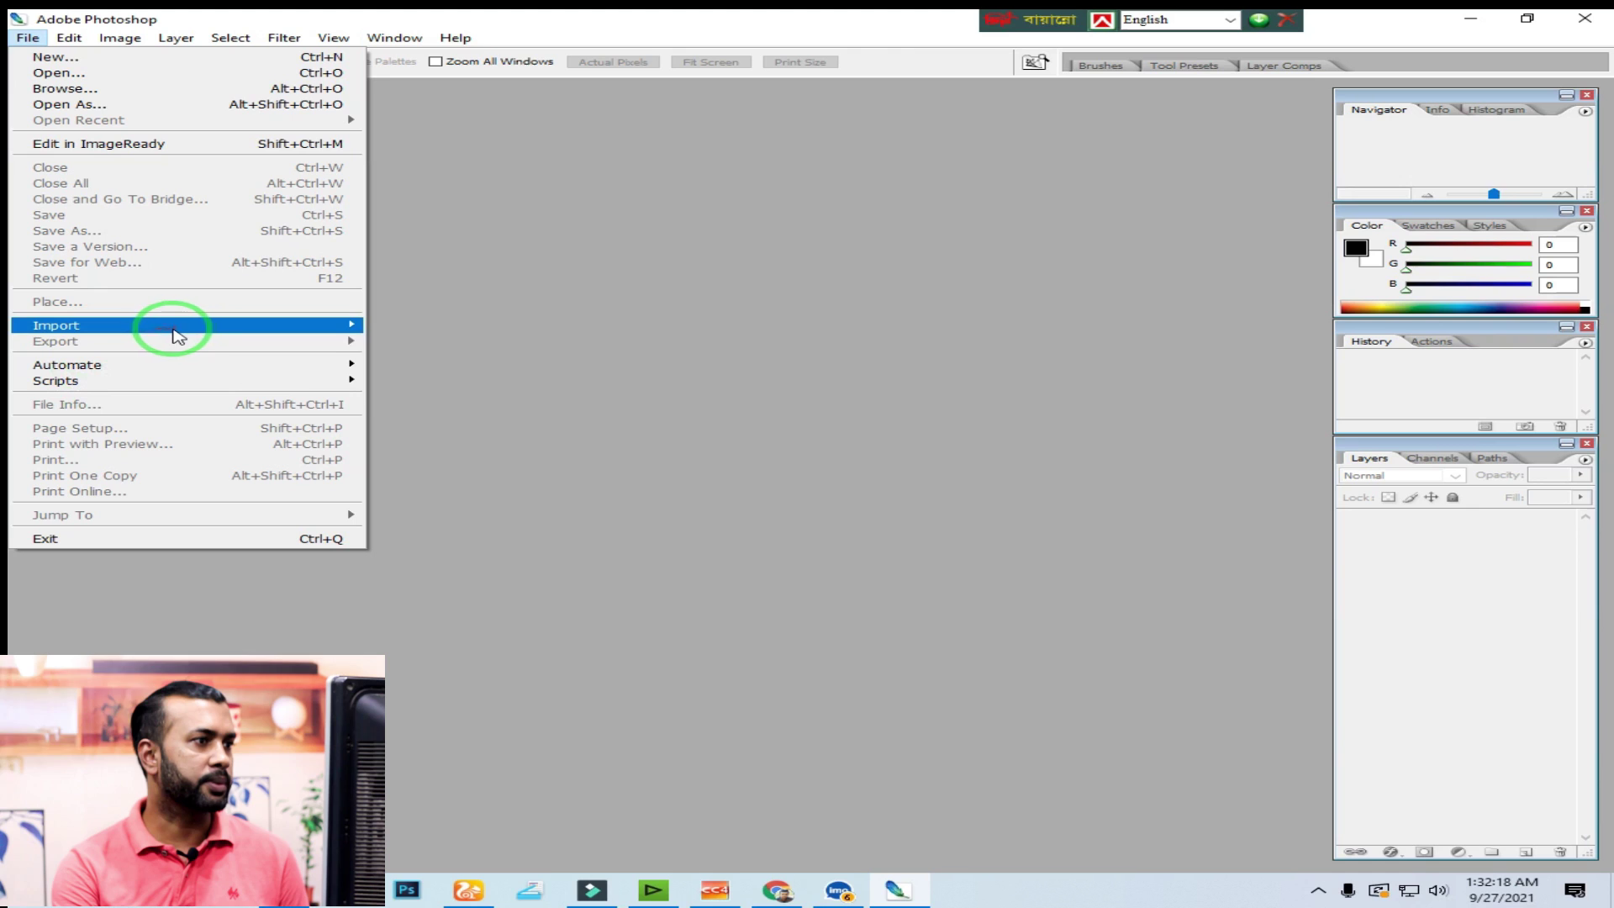
pyautogui.moveTo(189, 333)
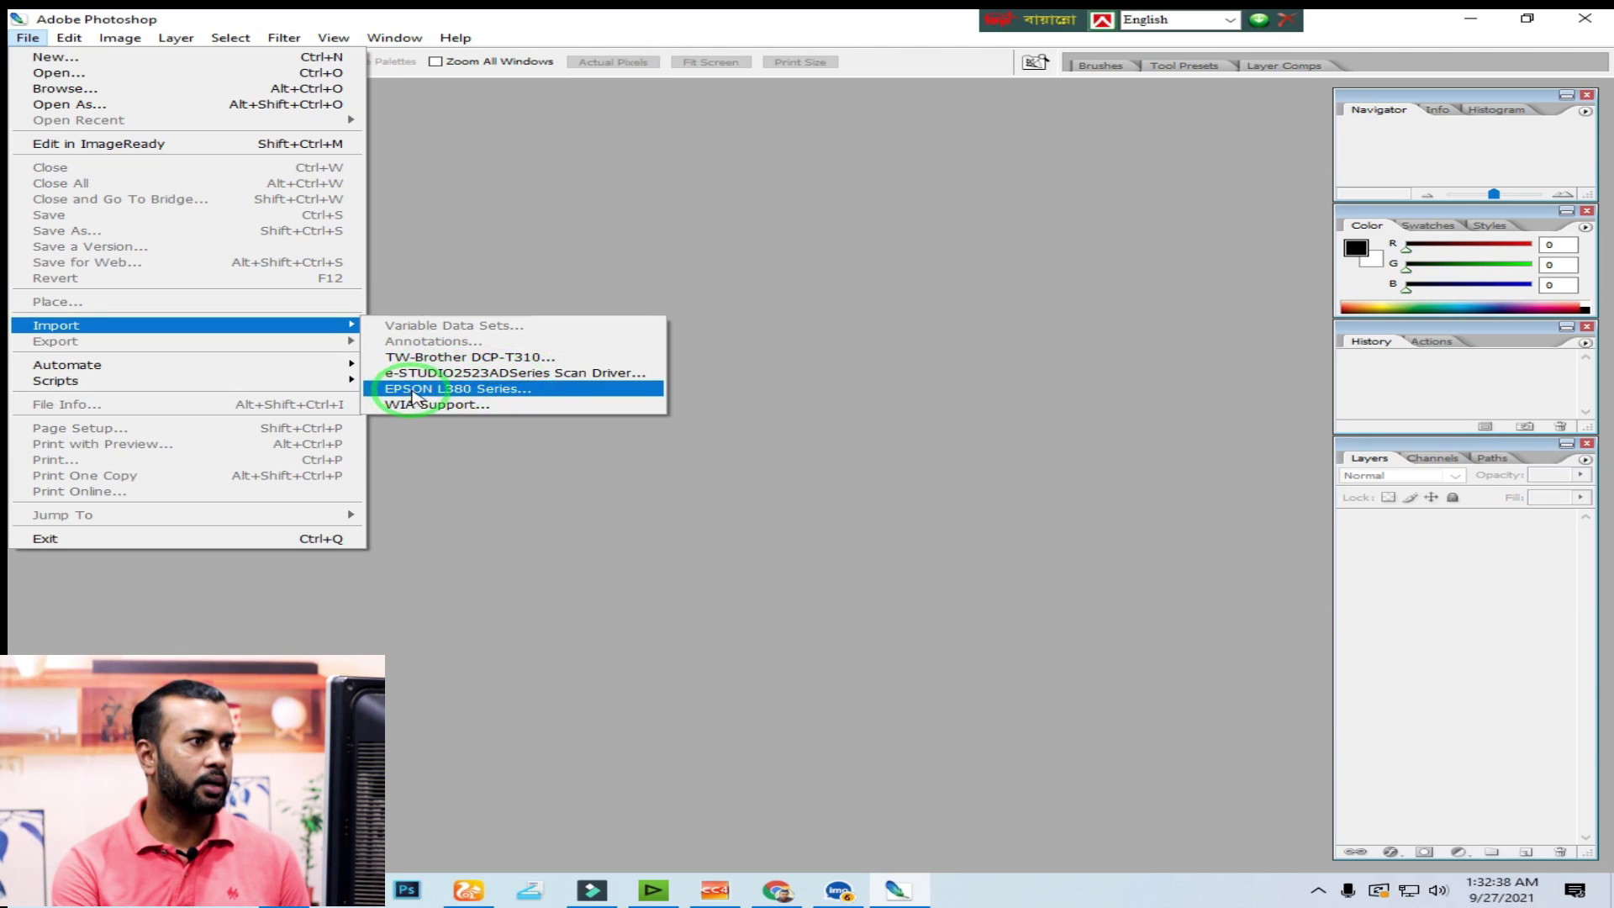
pyautogui.click(534, 378)
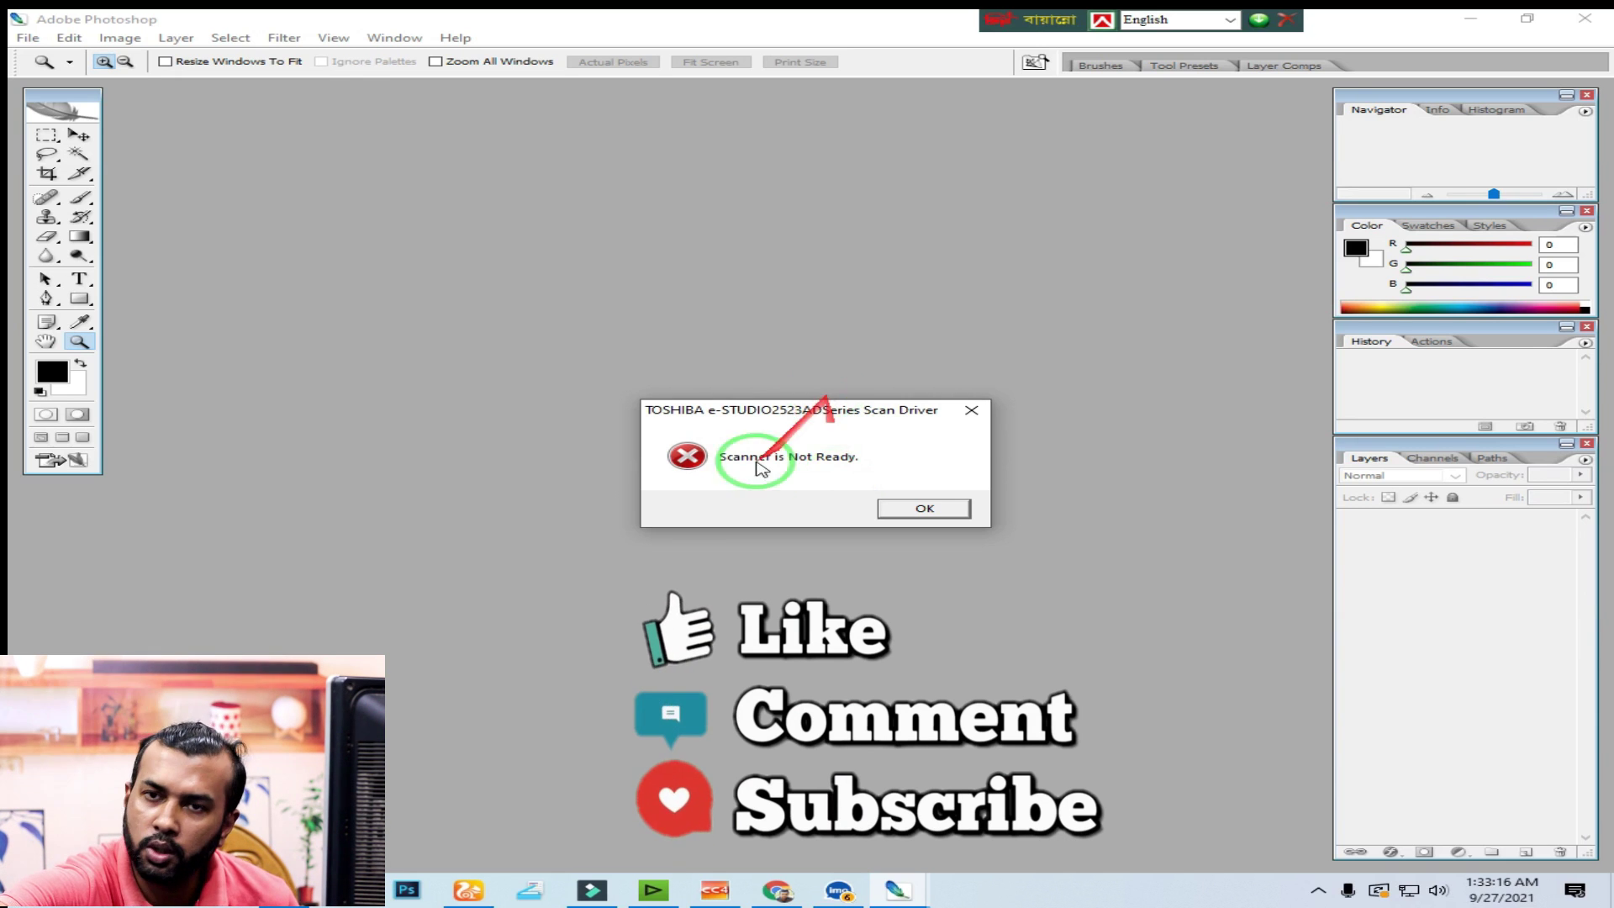
pyautogui.click(968, 410)
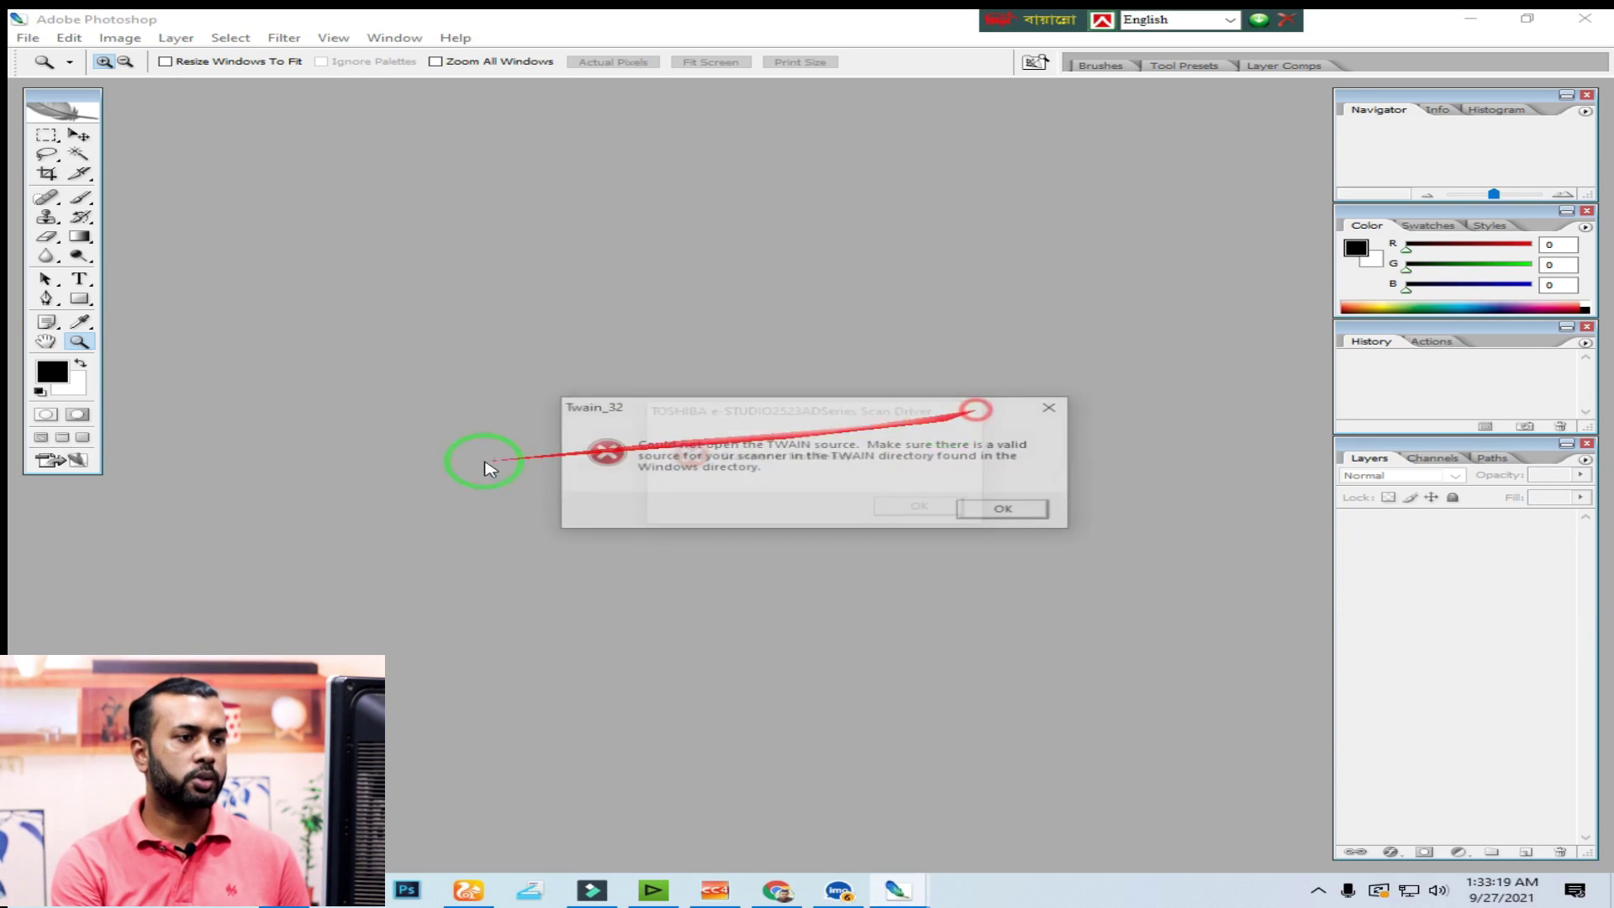
pyautogui.click(1054, 407)
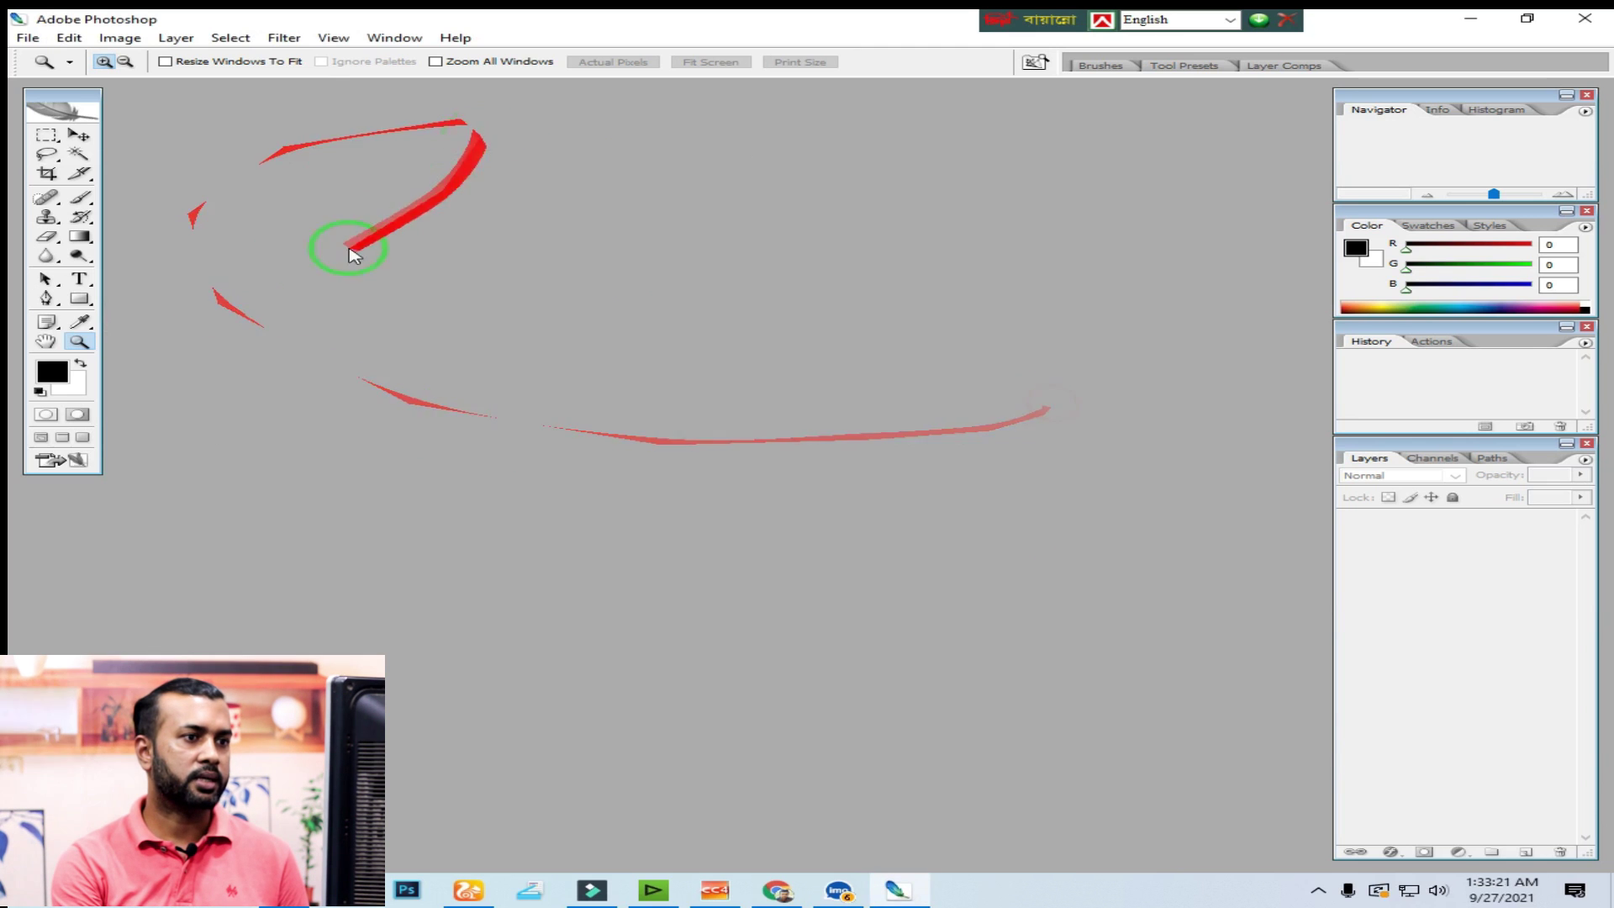
# Open the e-STUDIO2523ADSeries Scan Driver as the import source.
pyautogui.click(26, 37)
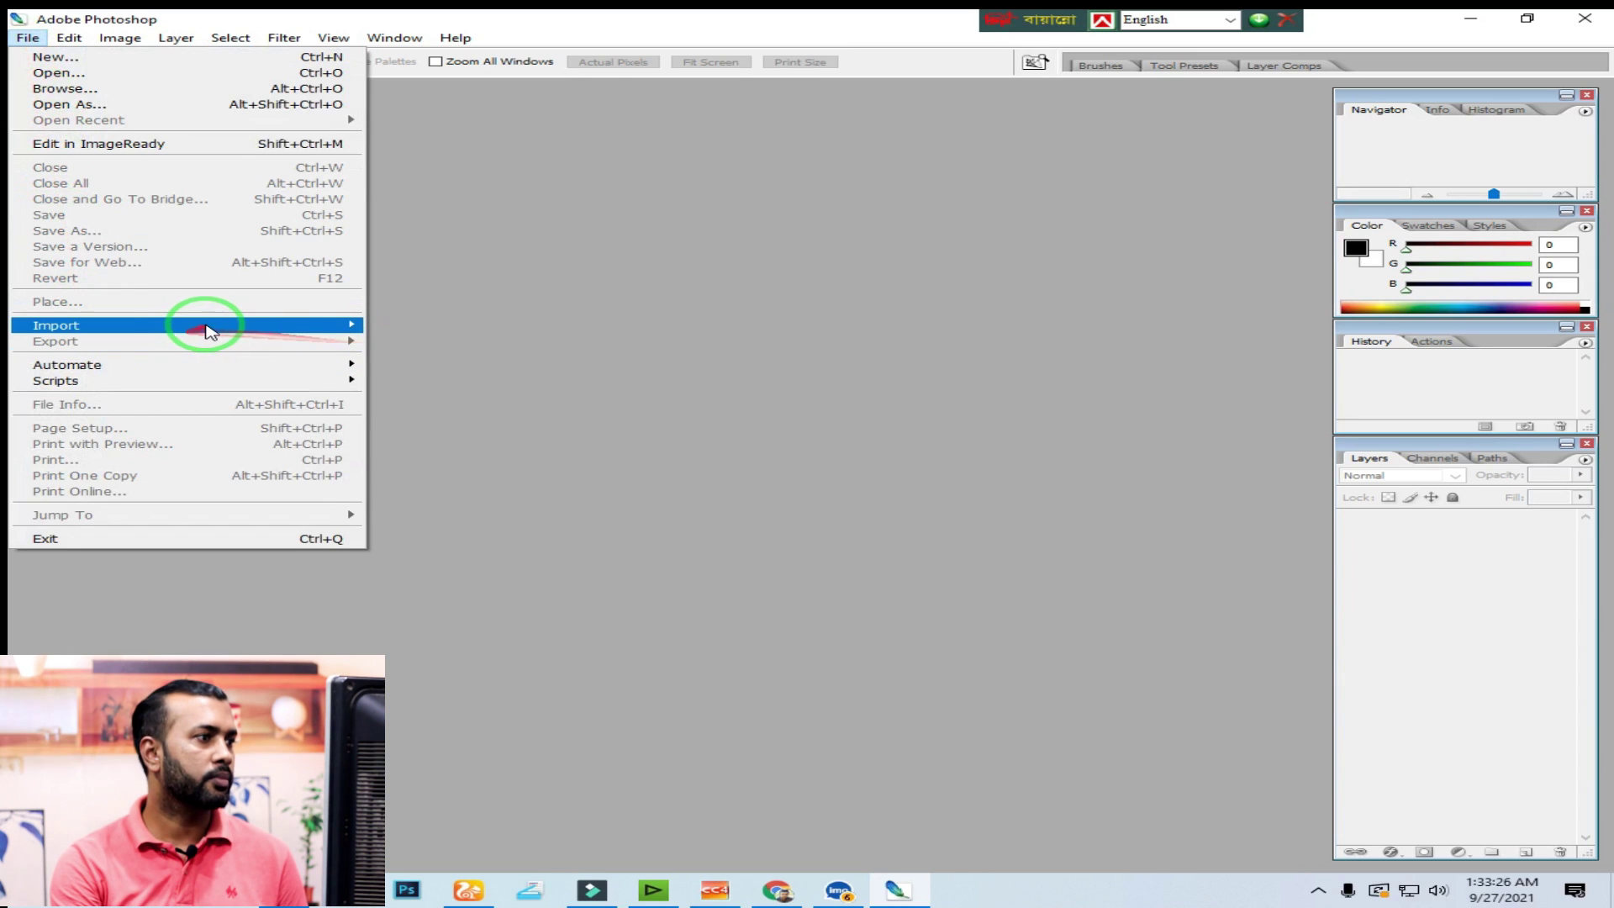
pyautogui.moveTo(233, 332)
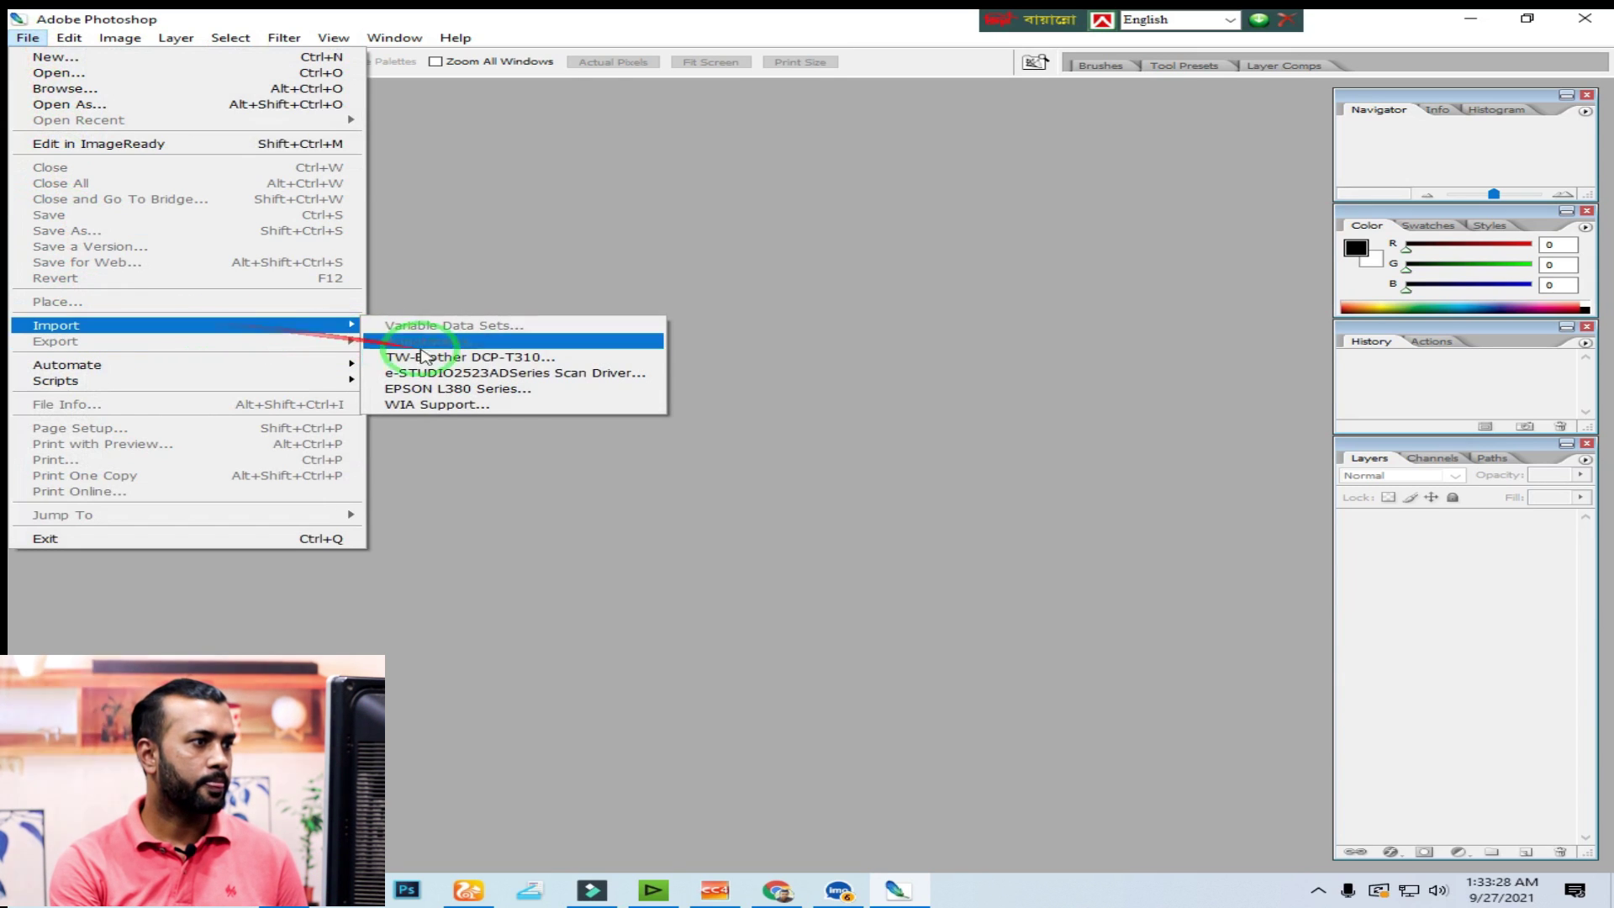
pyautogui.click(490, 375)
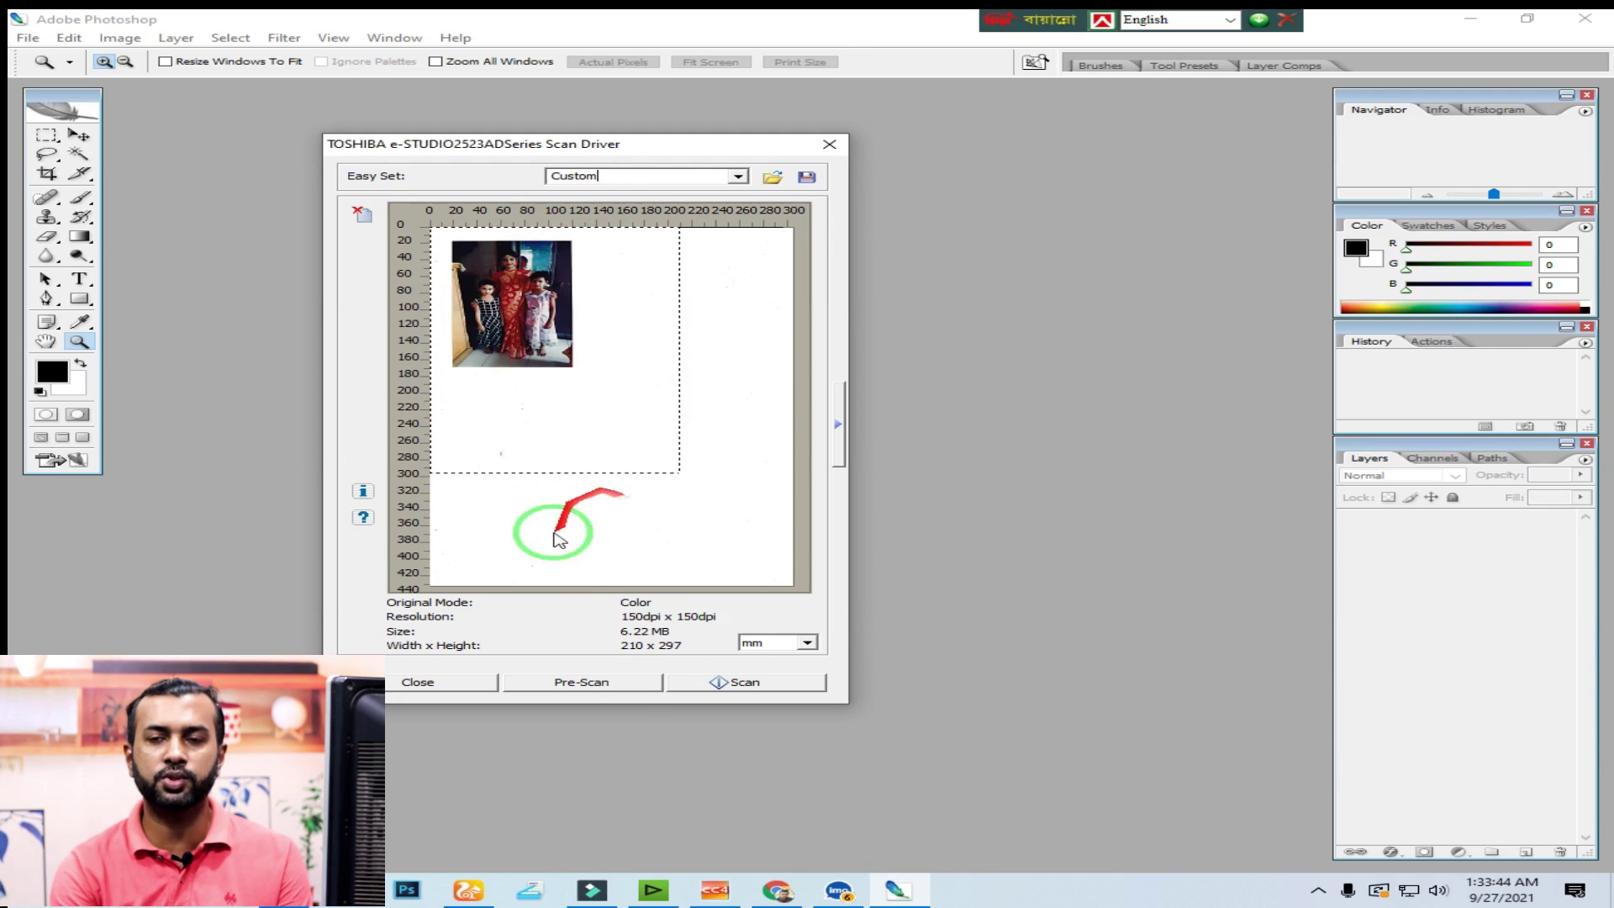
# Keep mm as the measurement unit and pre-scan the paper form on the scanner.
pyautogui.click(774, 641)
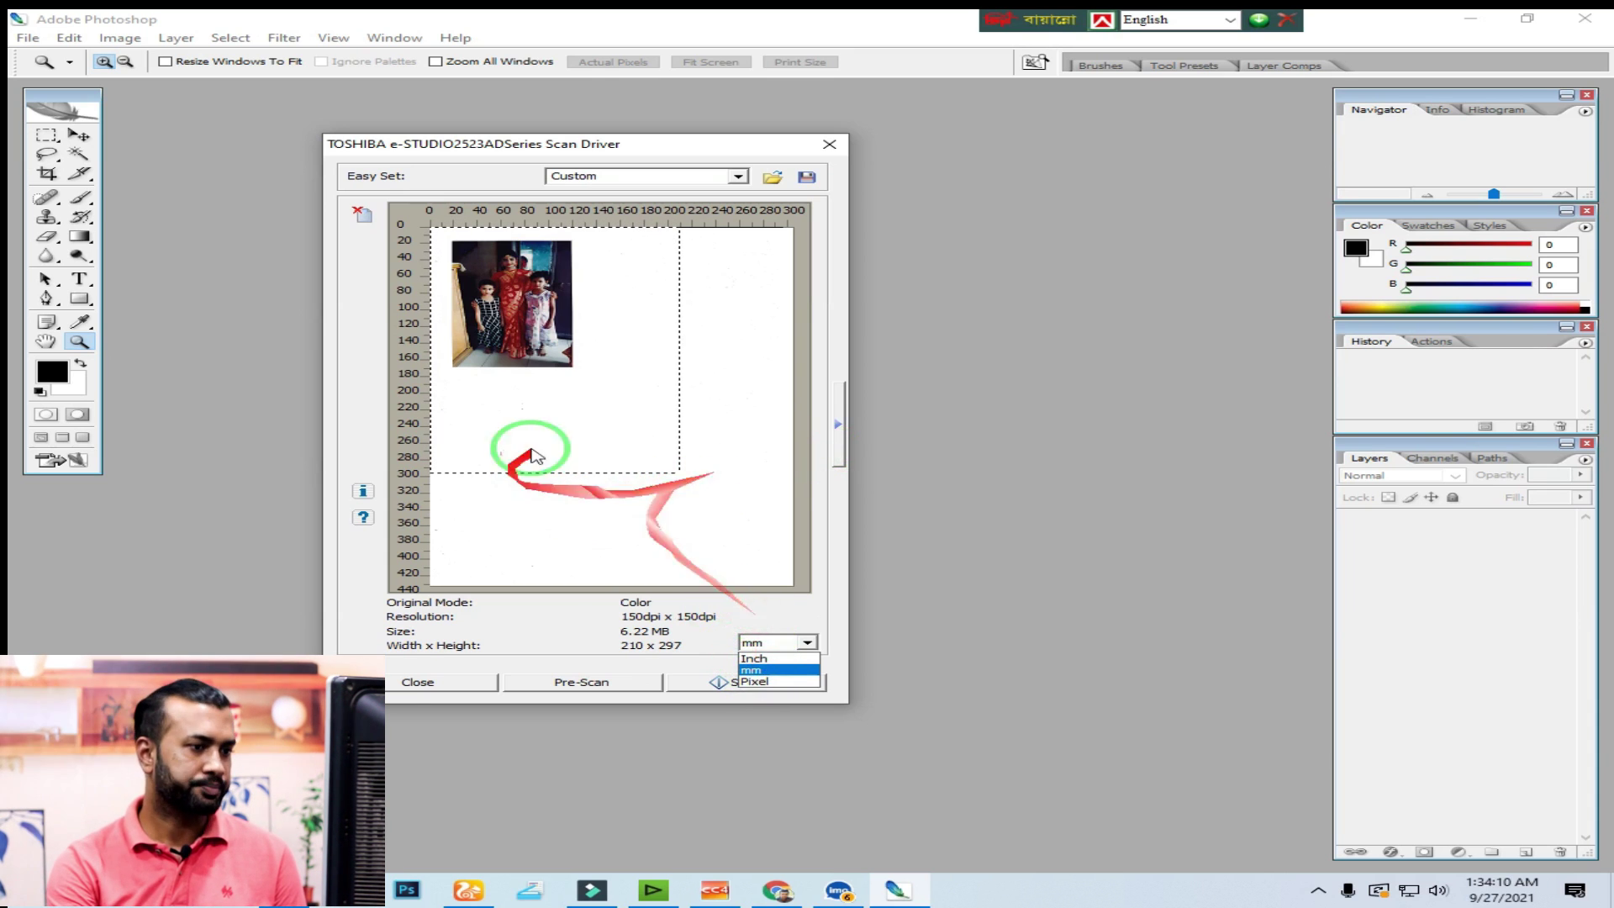
pyautogui.click(555, 447)
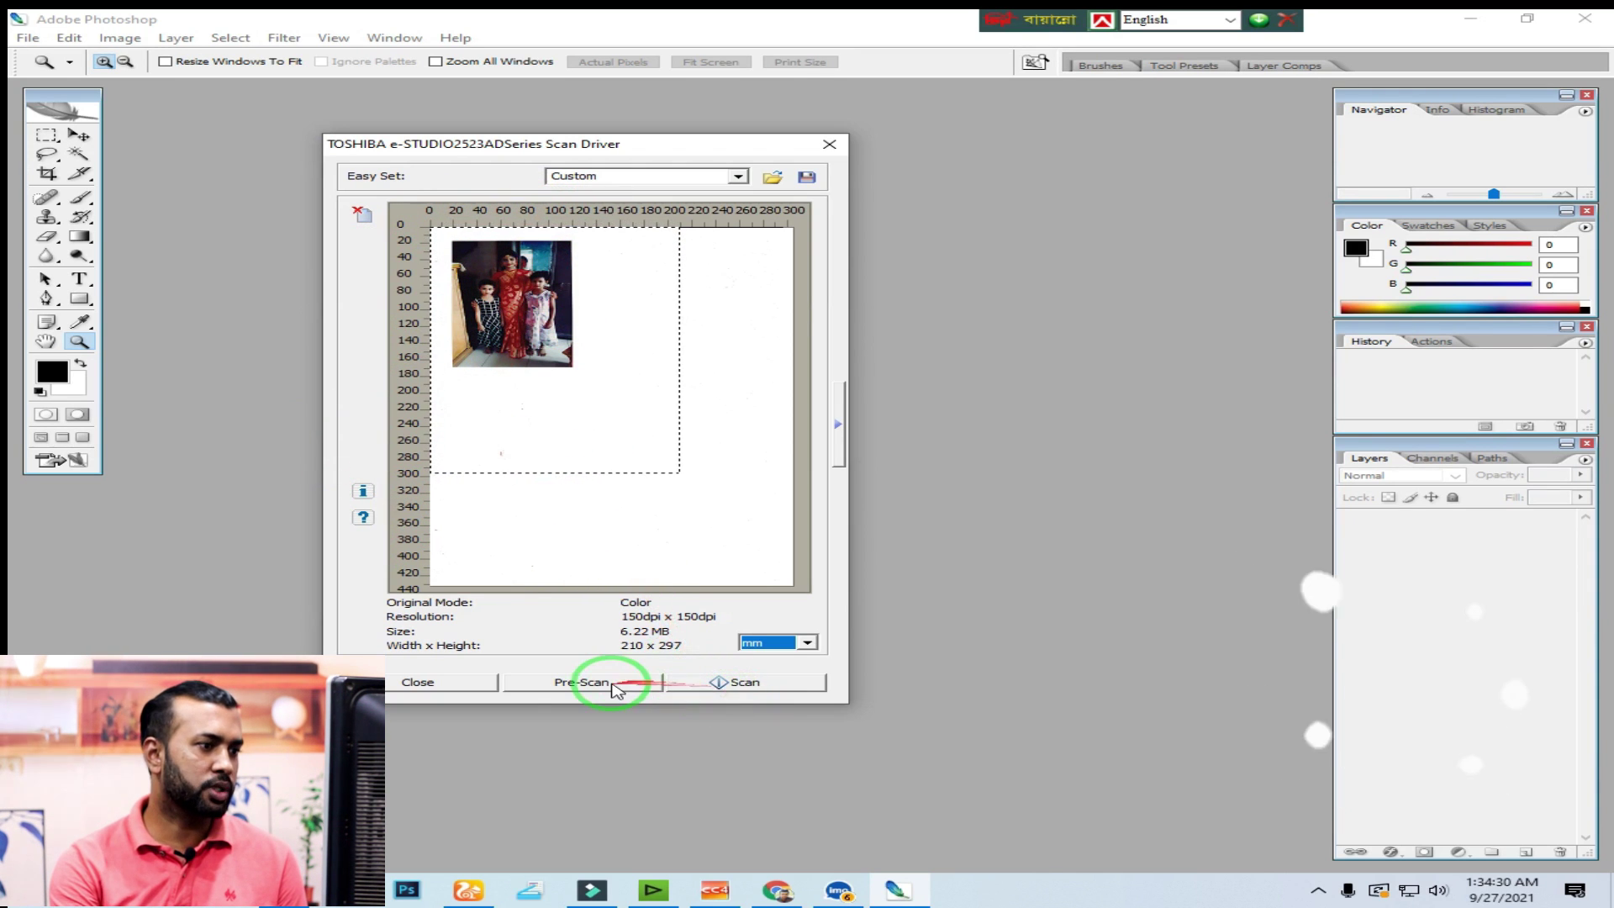
pyautogui.click(608, 684)
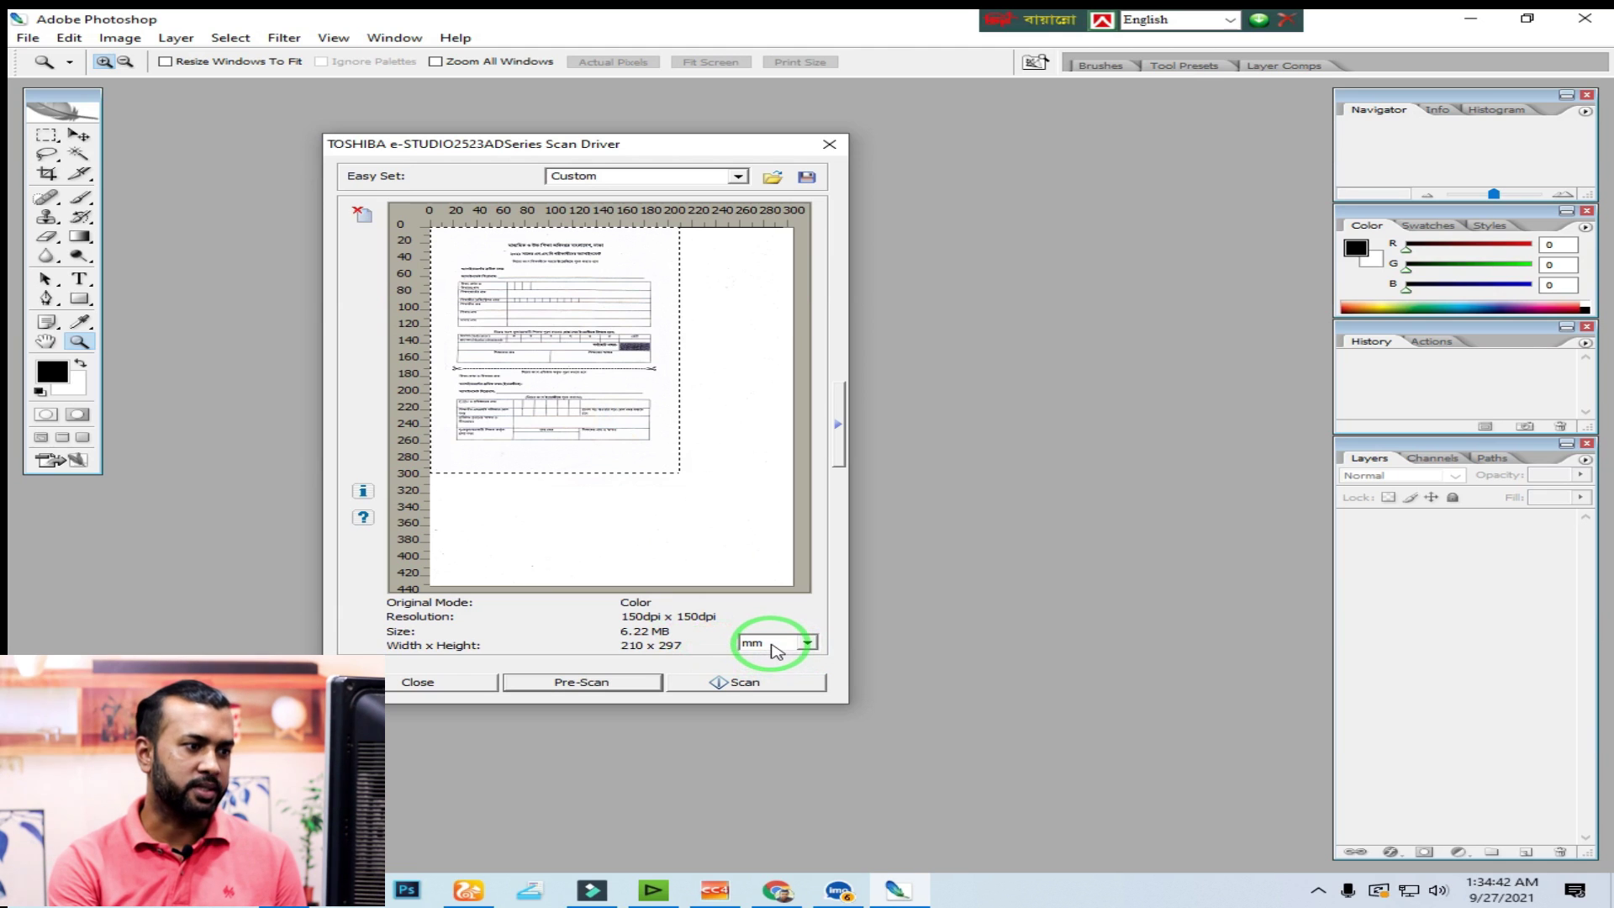
# Expand the scan settings, set the resolution to 300dpi x 300dpi and choose Color as the original mode.
pyautogui.click(838, 426)
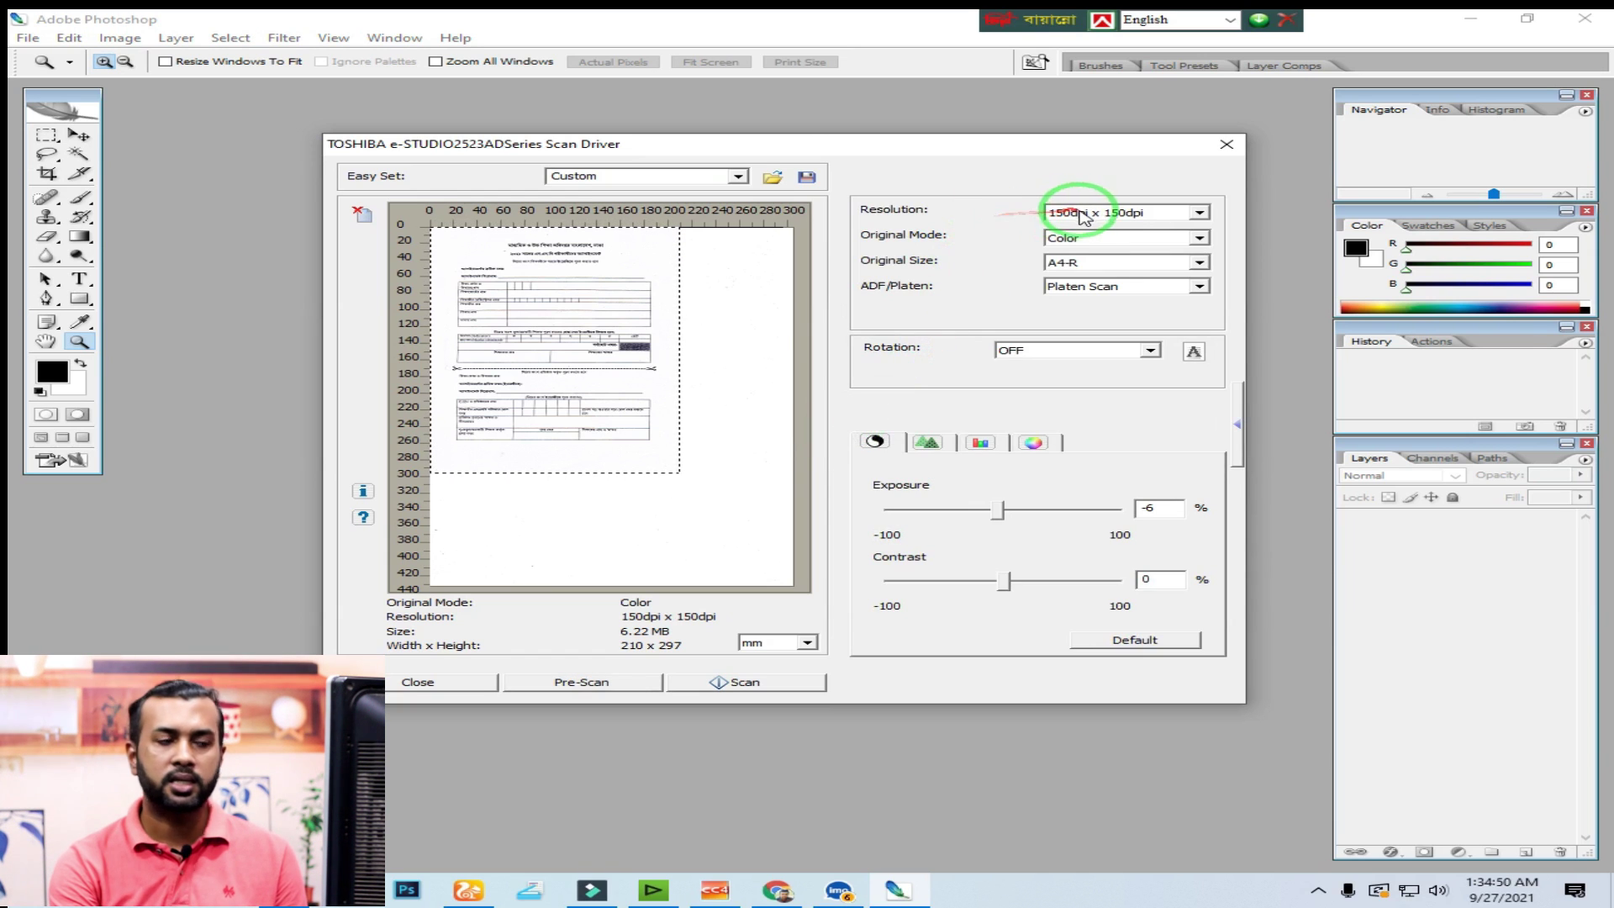
pyautogui.click(1161, 217)
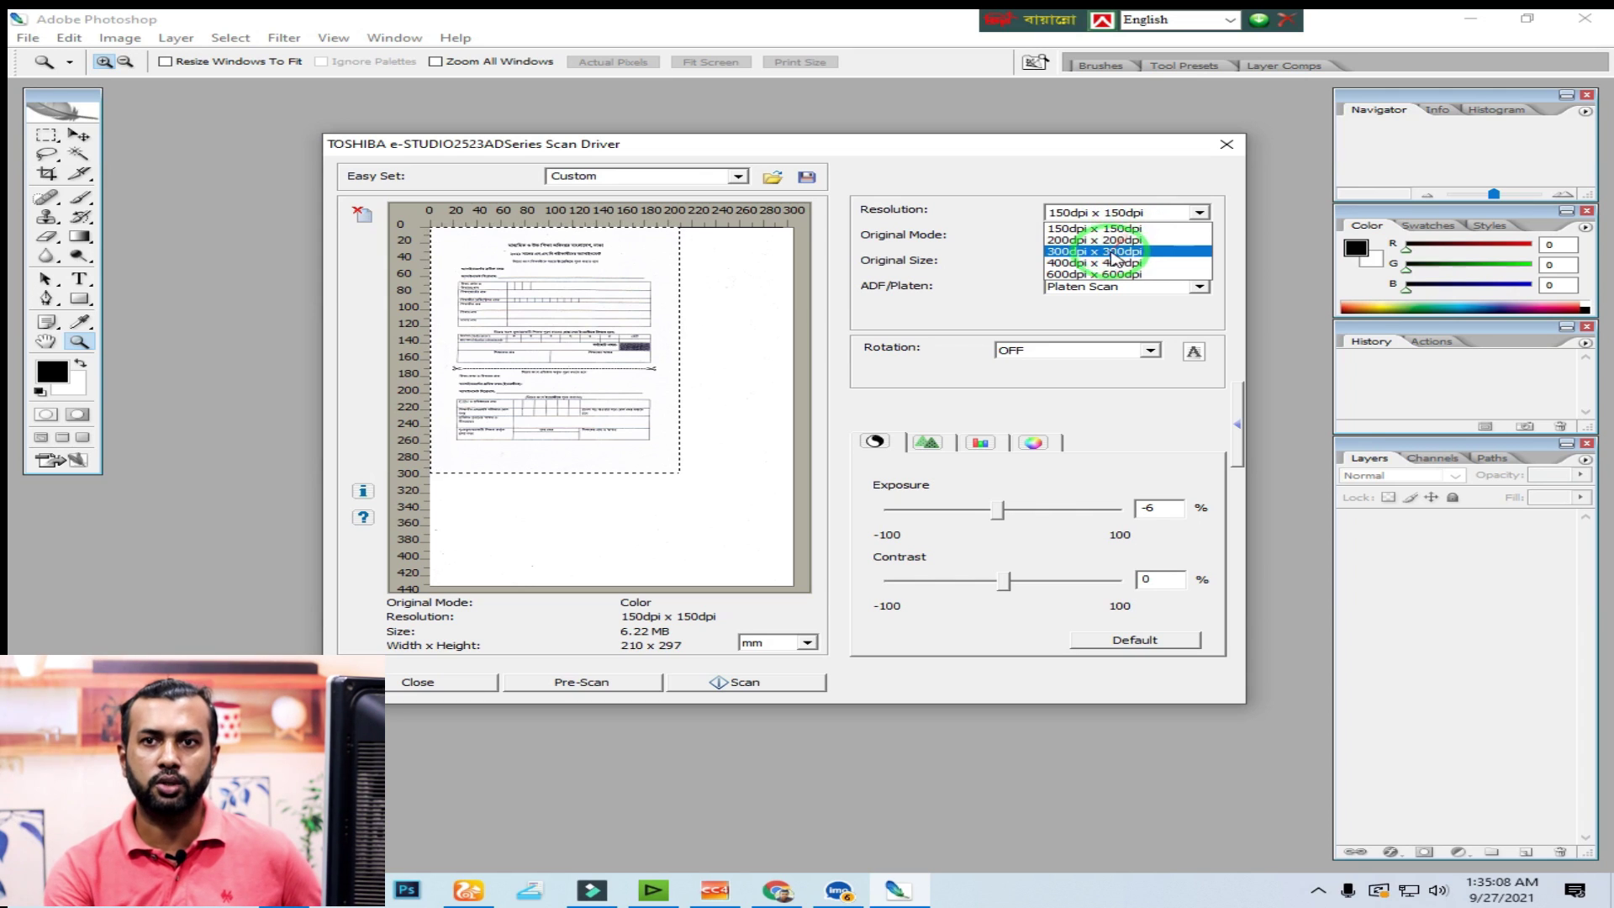
pyautogui.click(1123, 250)
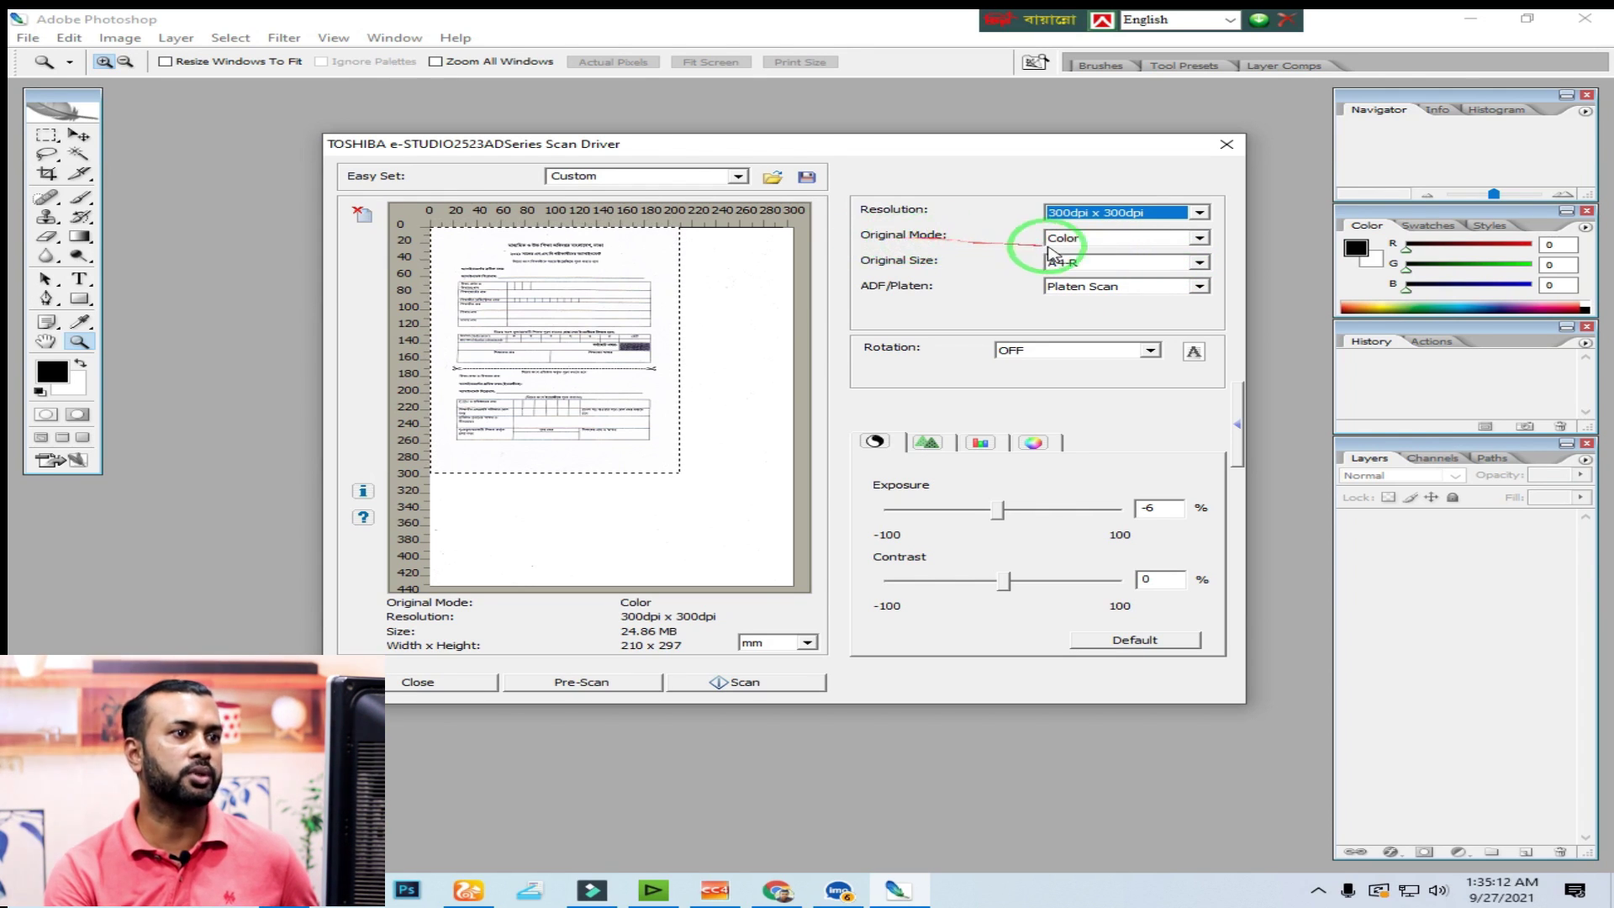
pyautogui.click(1097, 239)
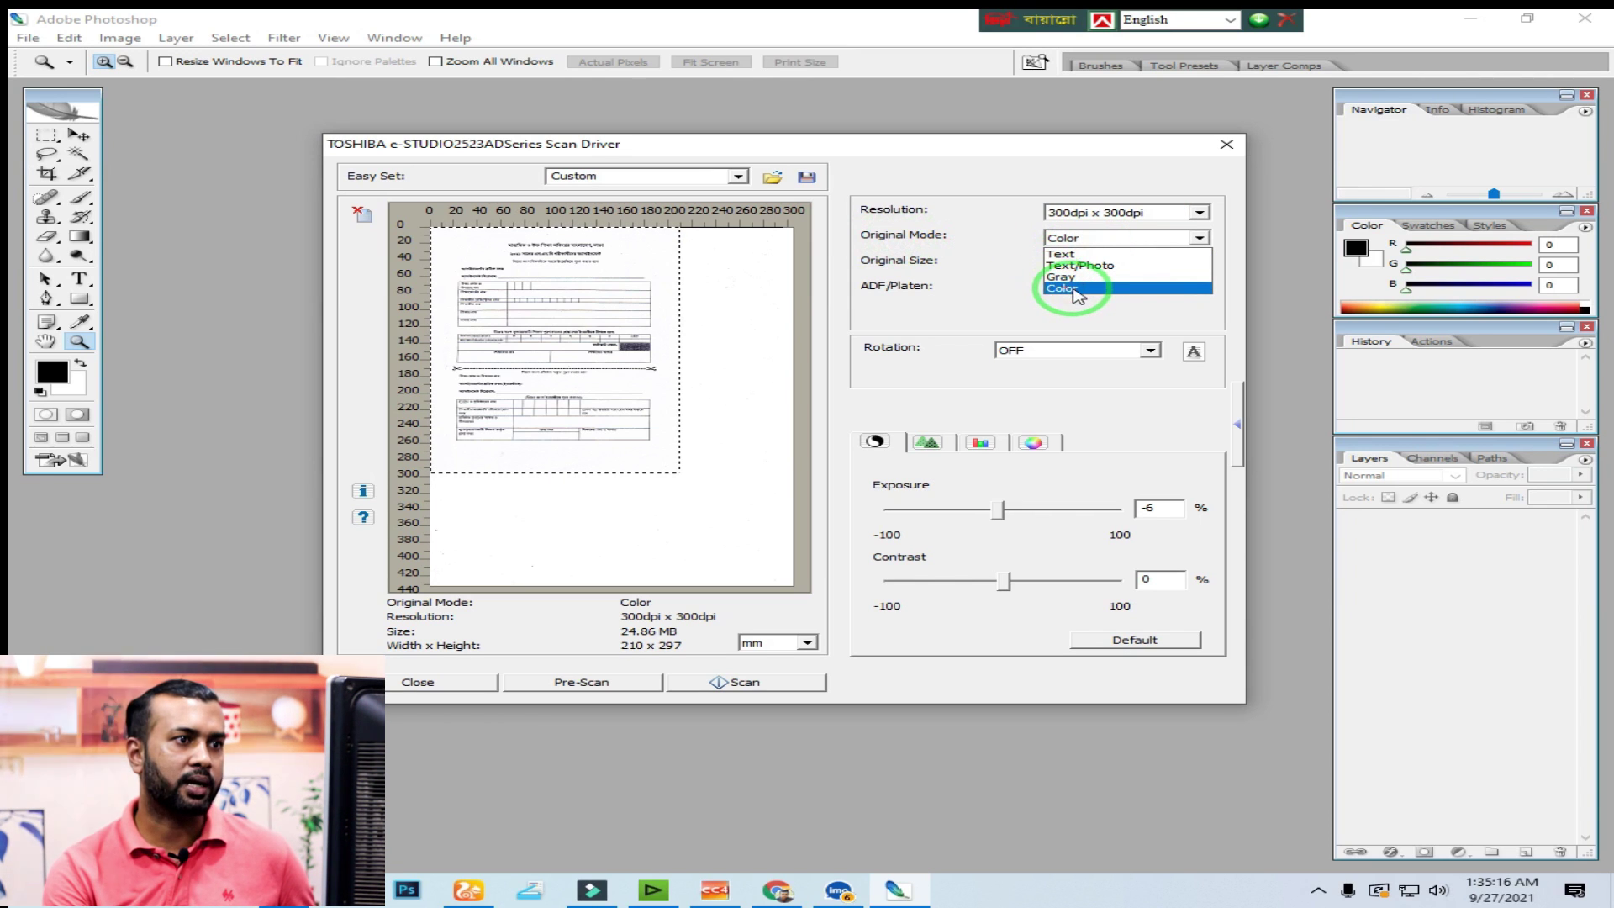
pyautogui.click(1070, 288)
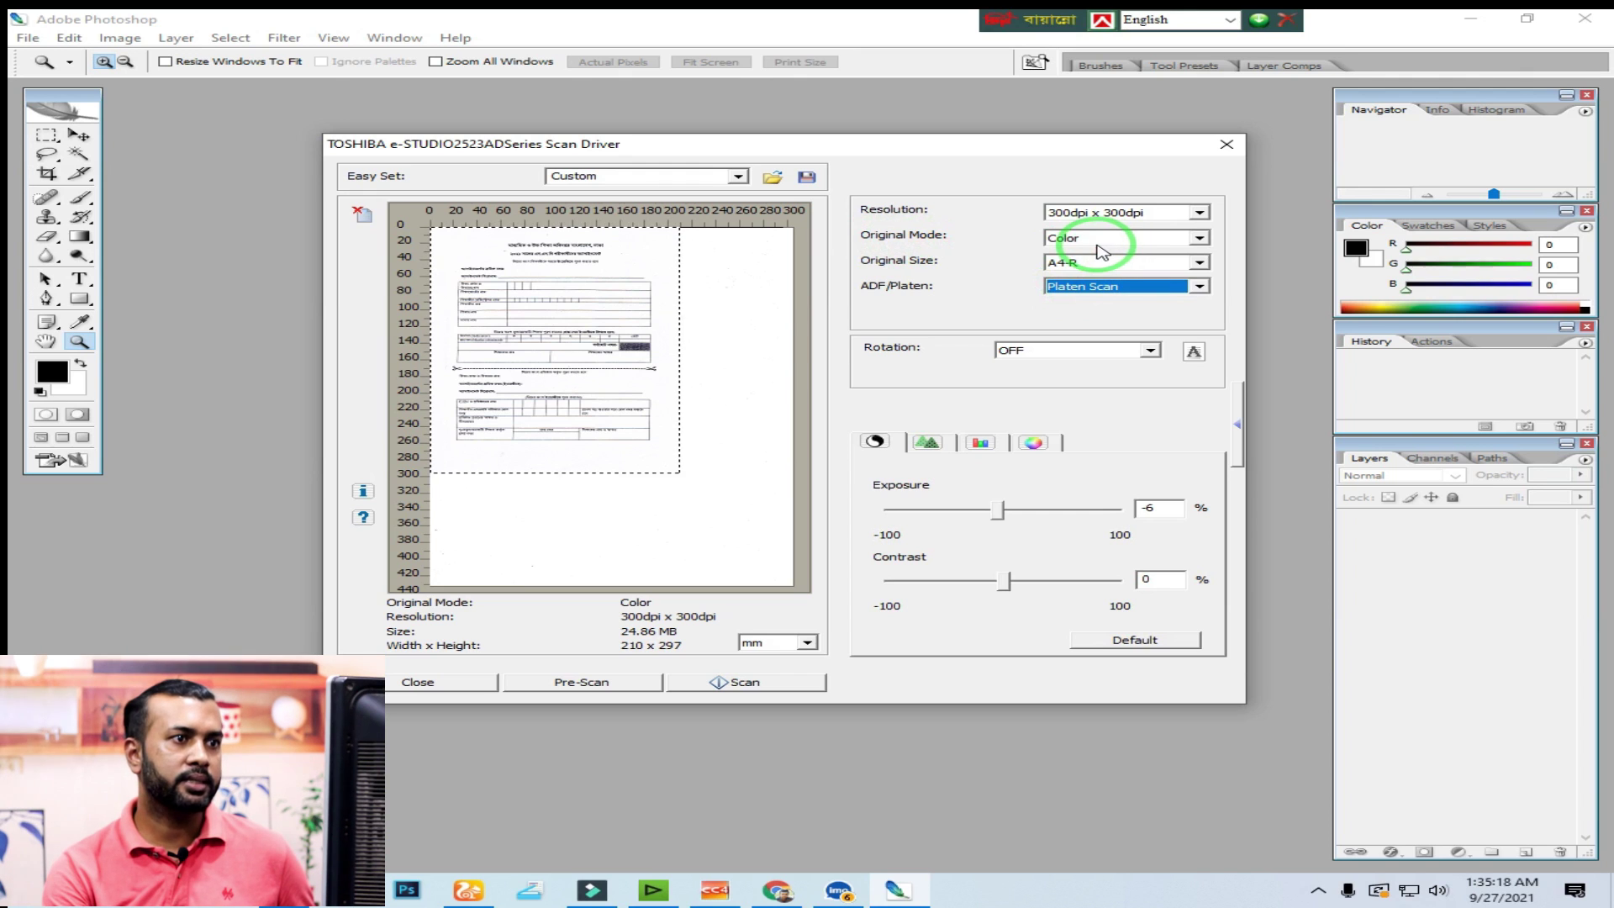
# Choose A4-R as the original size and Platen Scan as the ADF/Platen source.
pyautogui.click(1098, 268)
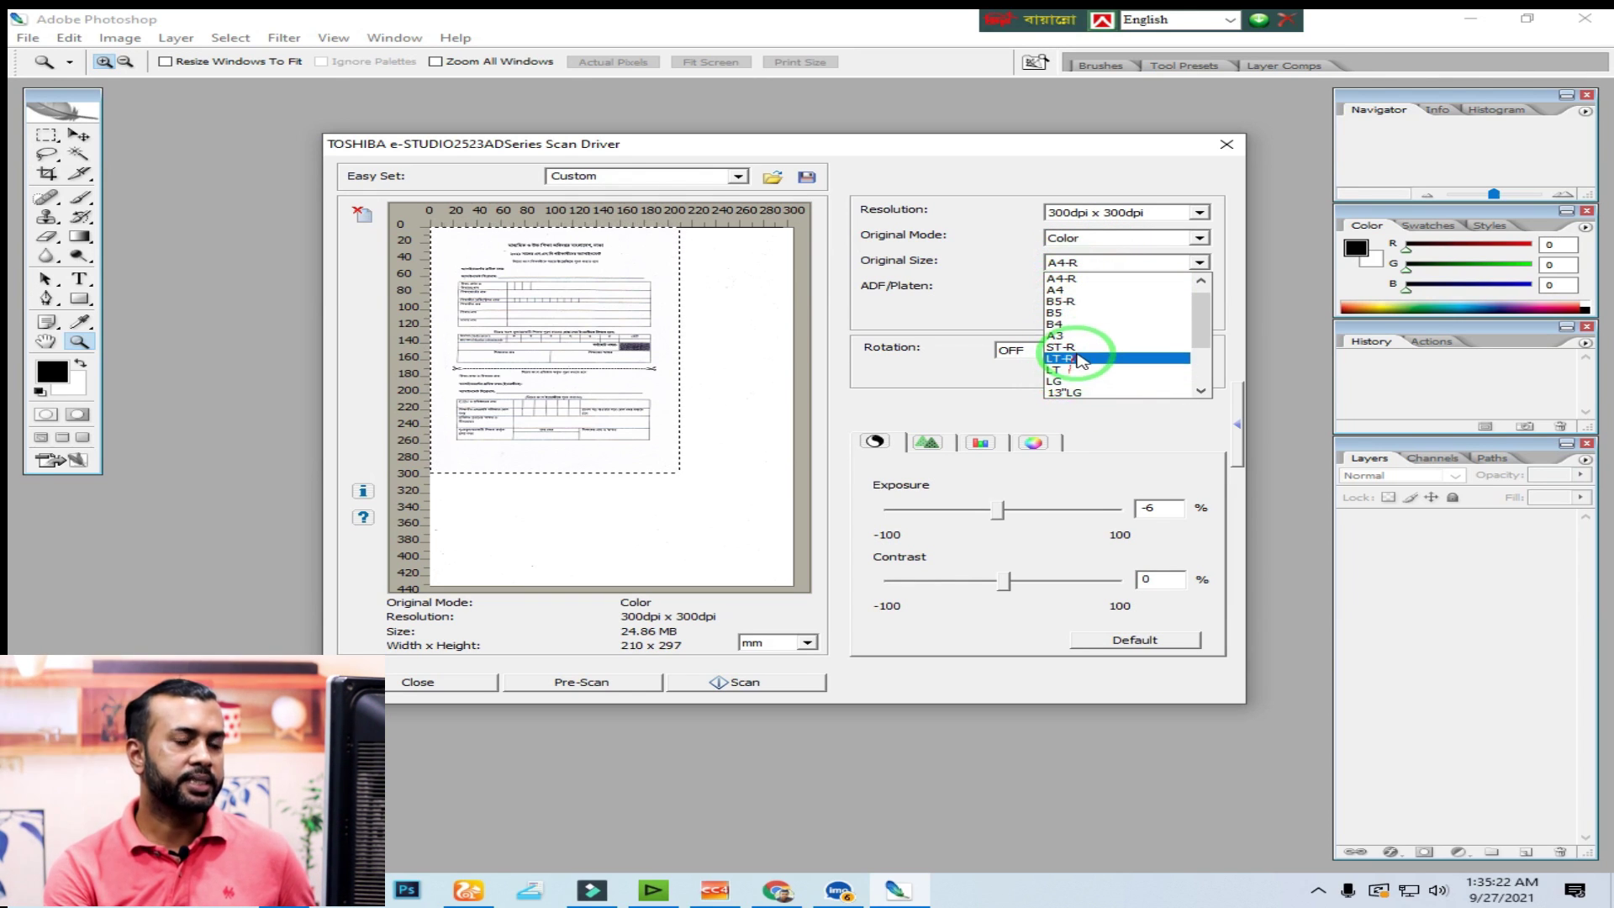
pyautogui.click(1079, 205)
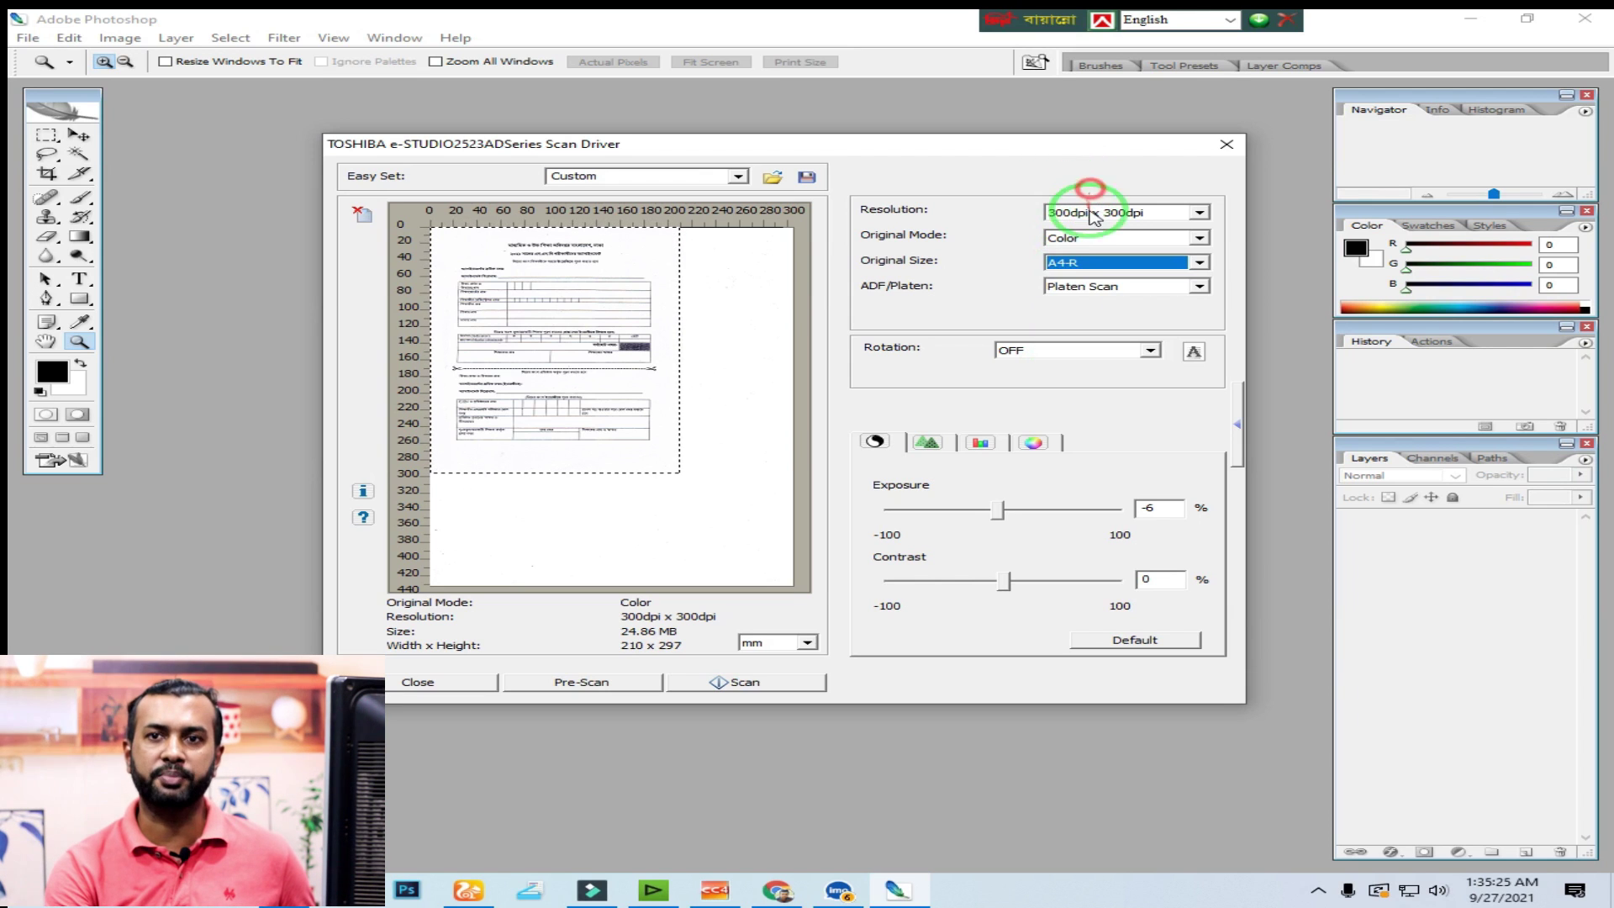
pyautogui.click(1081, 261)
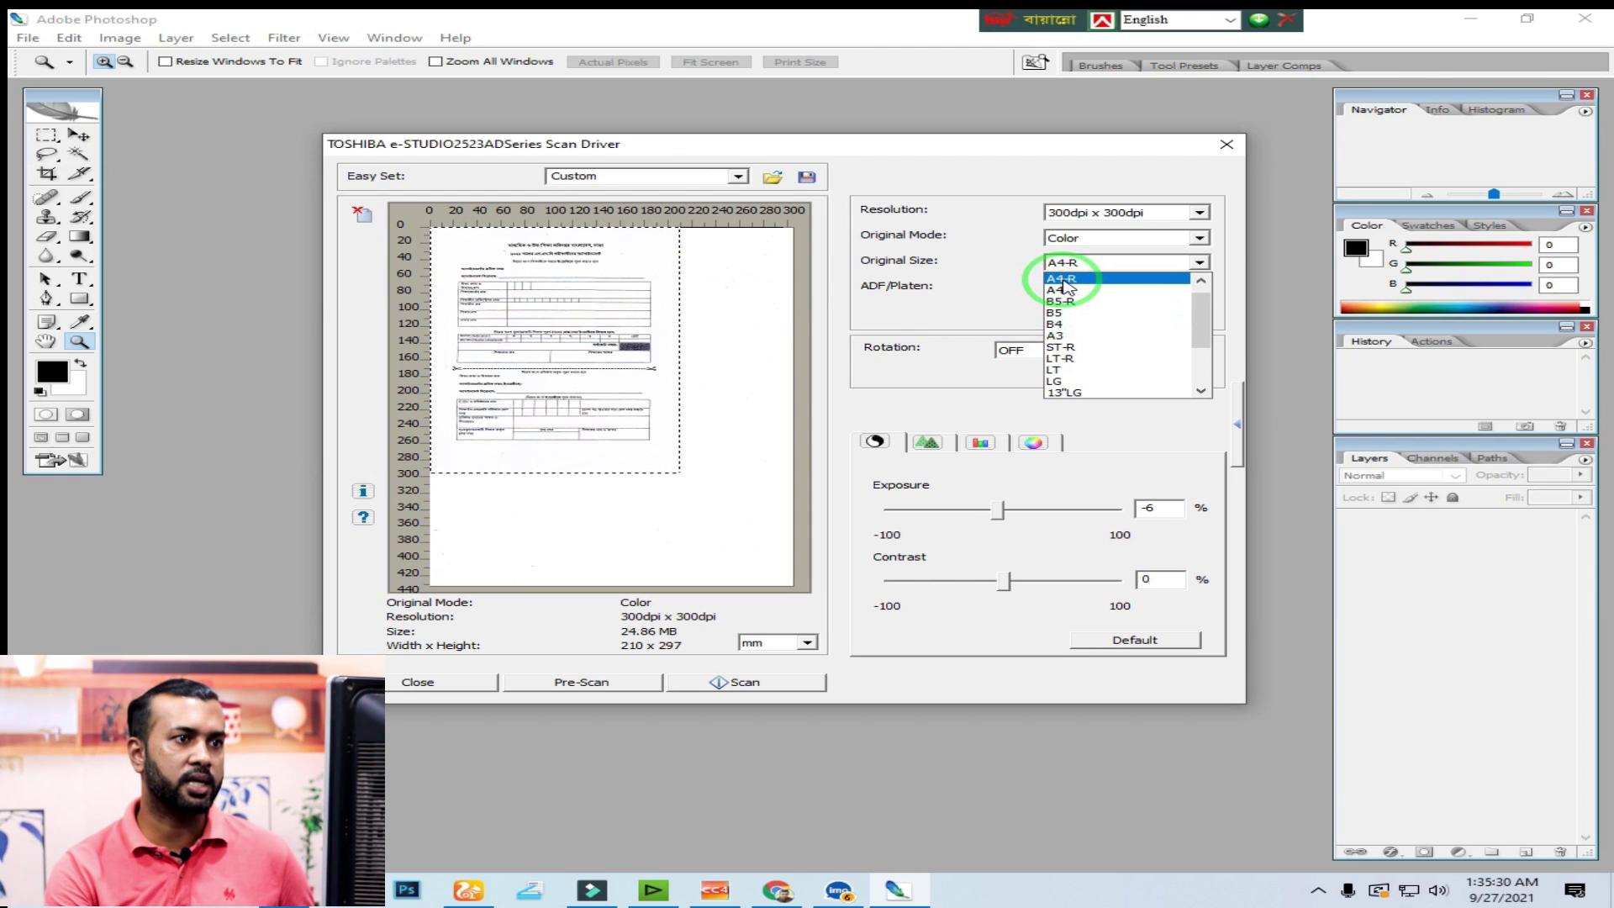
pyautogui.click(1063, 279)
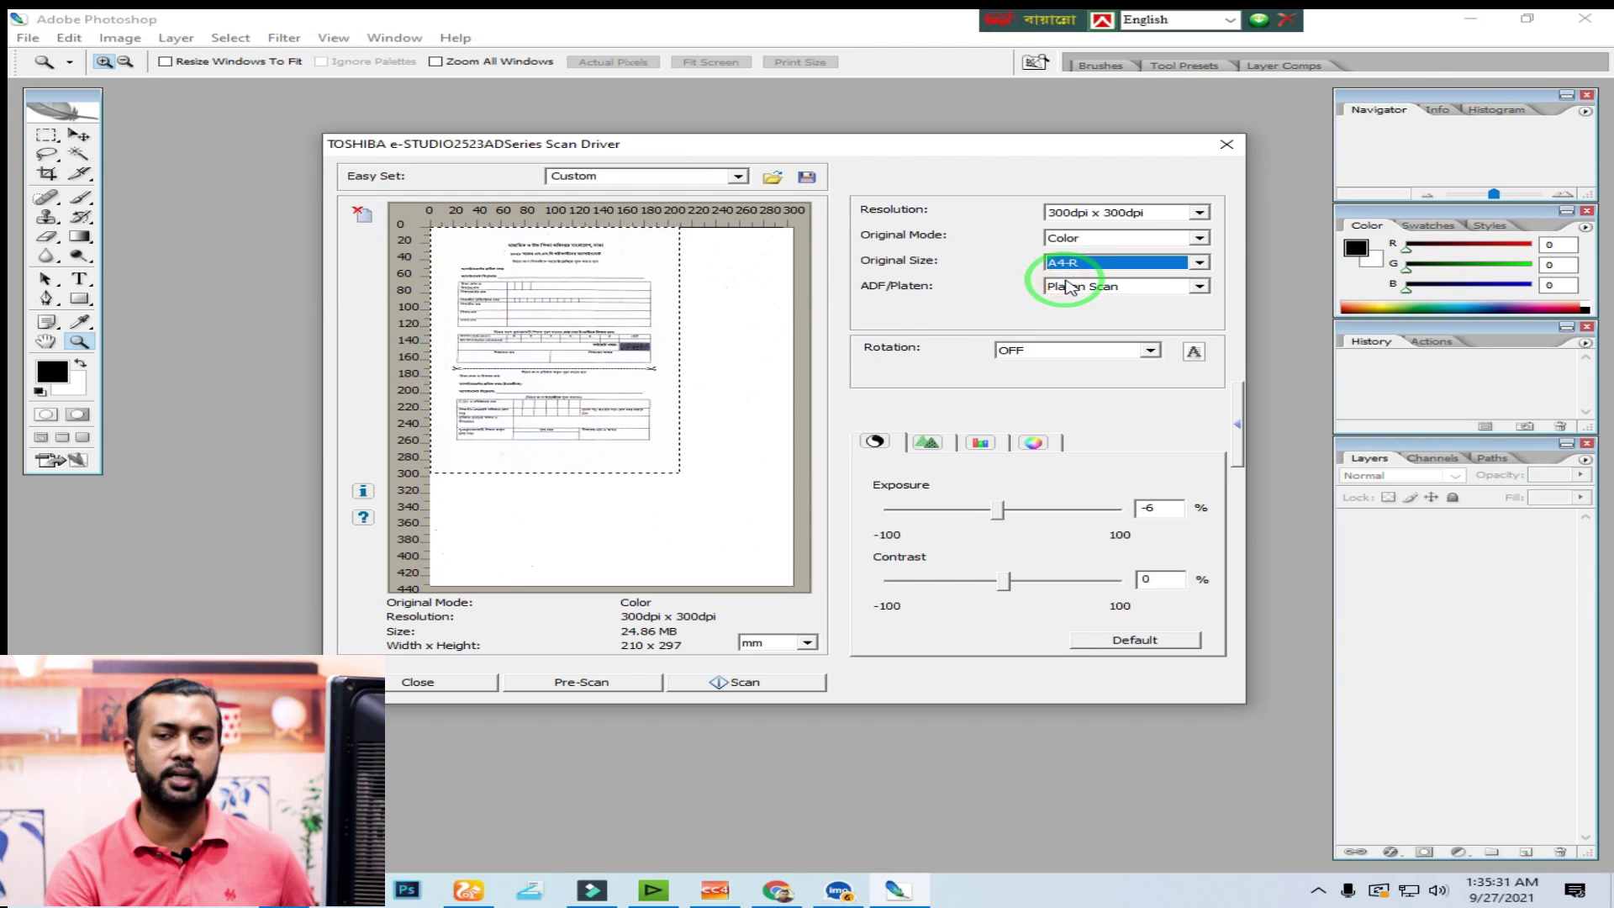
pyautogui.click(1144, 287)
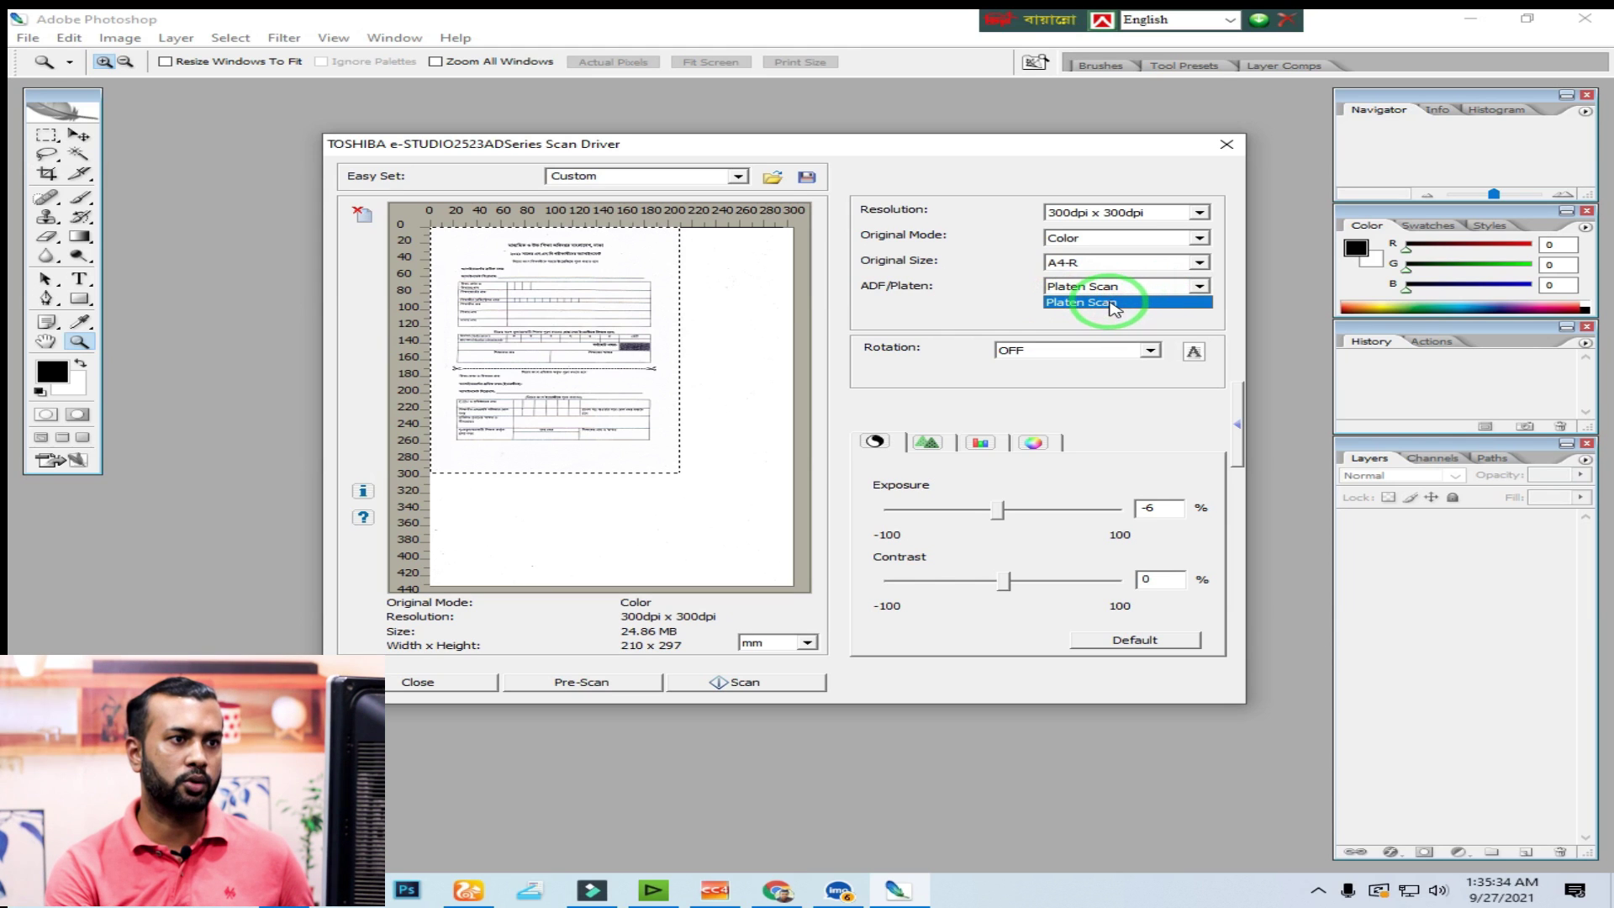
pyautogui.click(1112, 304)
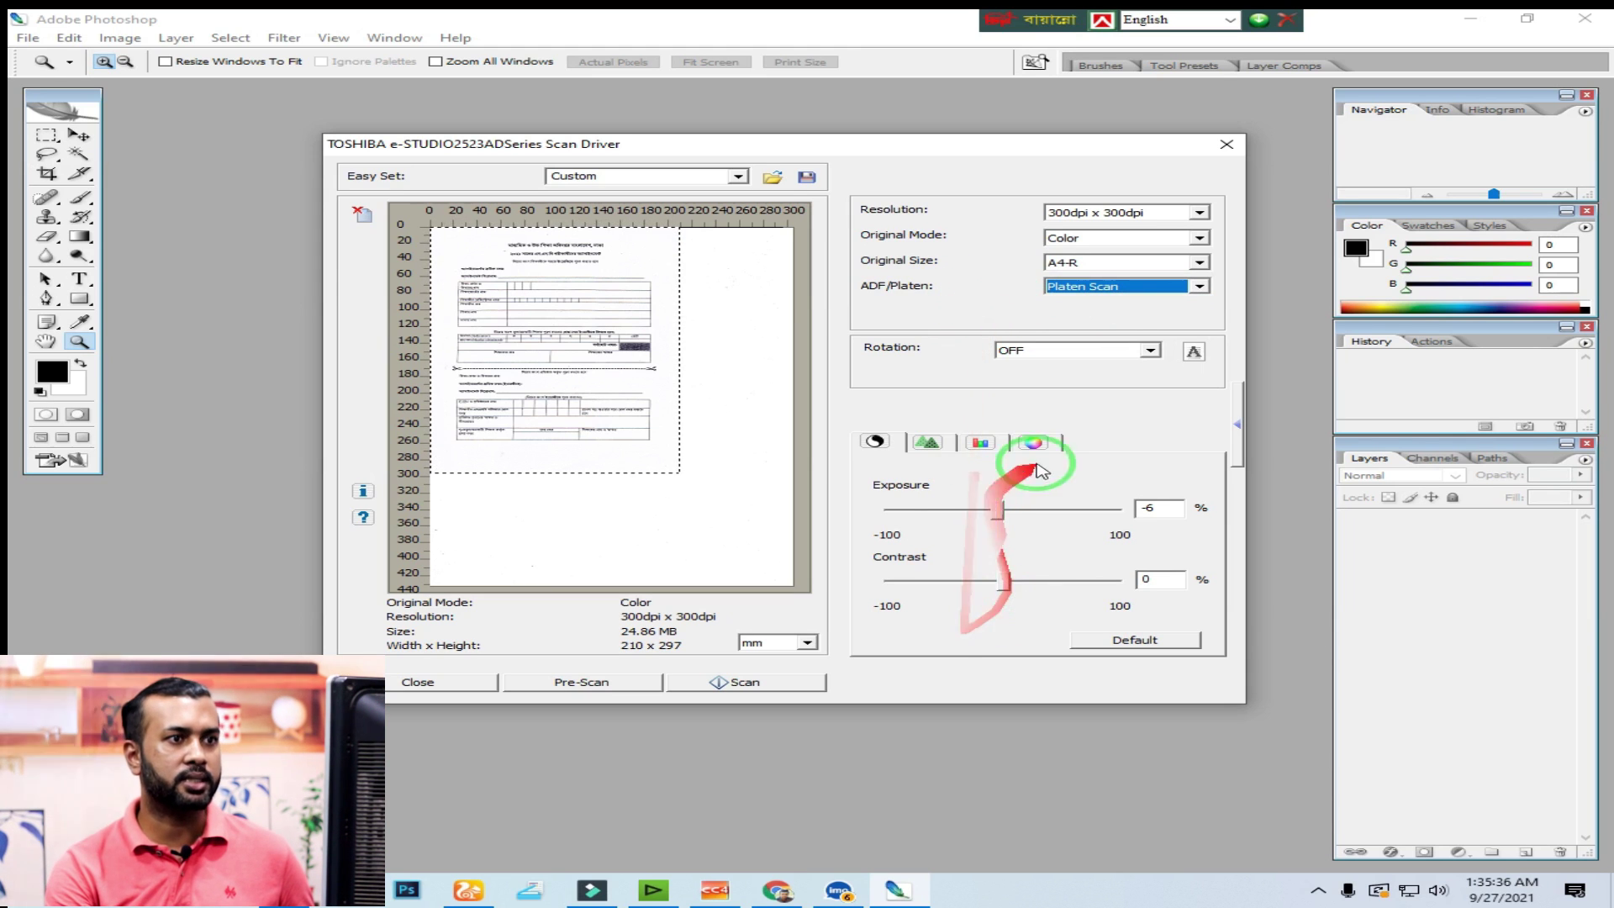
# Set the contrast to 7% and pre-scan the form again.
pyautogui.moveTo(1001, 509); pyautogui.dragTo(1011, 582)
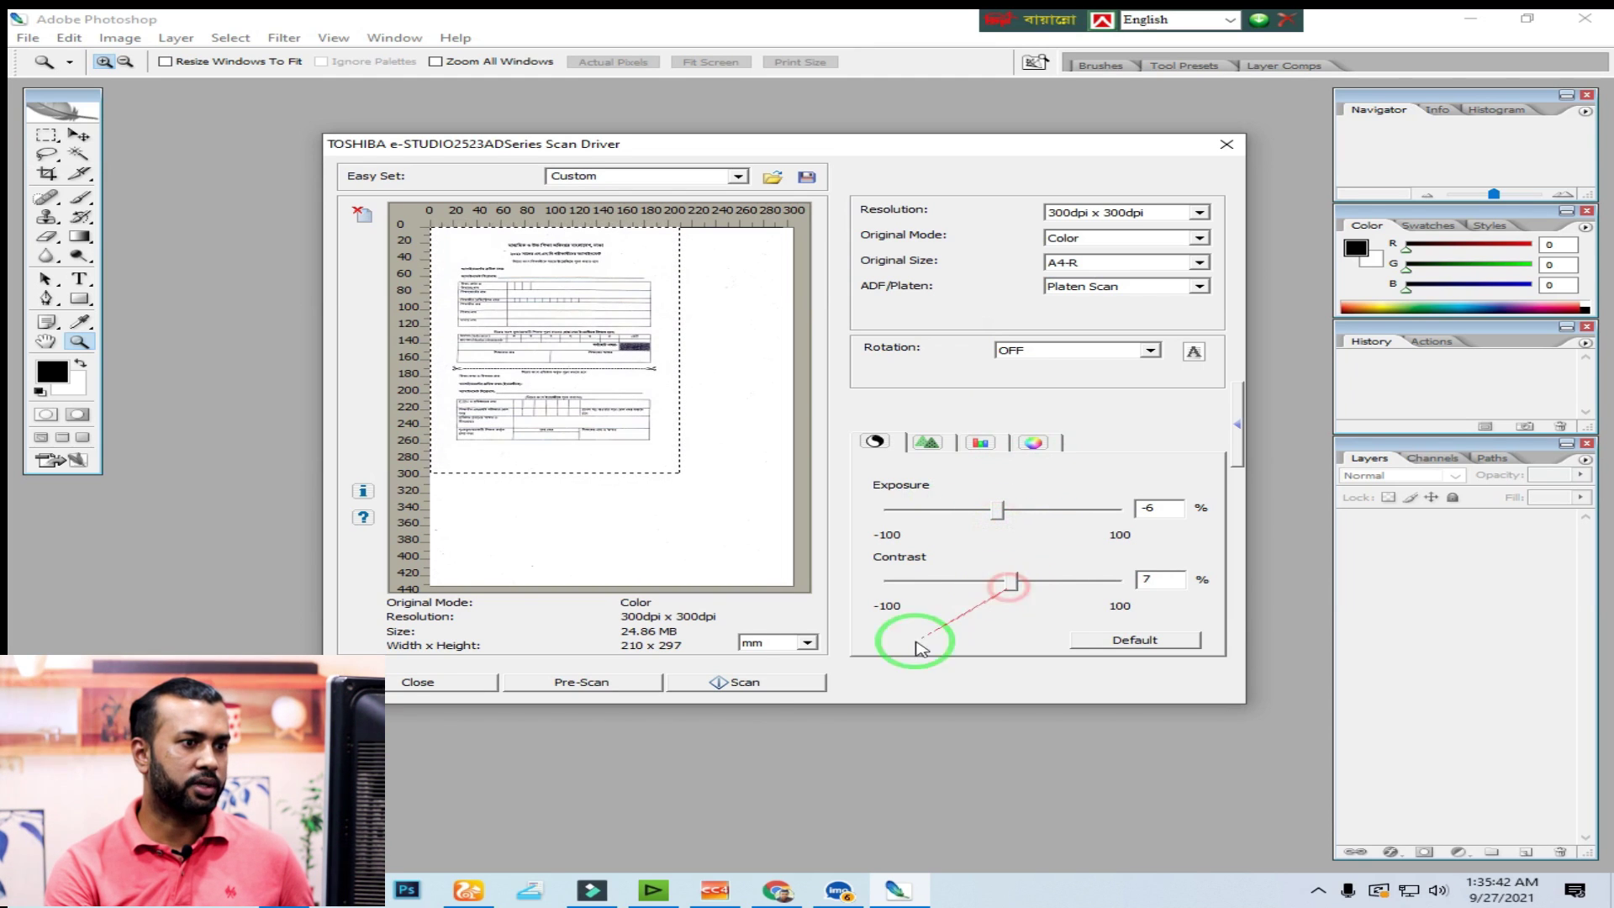
pyautogui.click(564, 687)
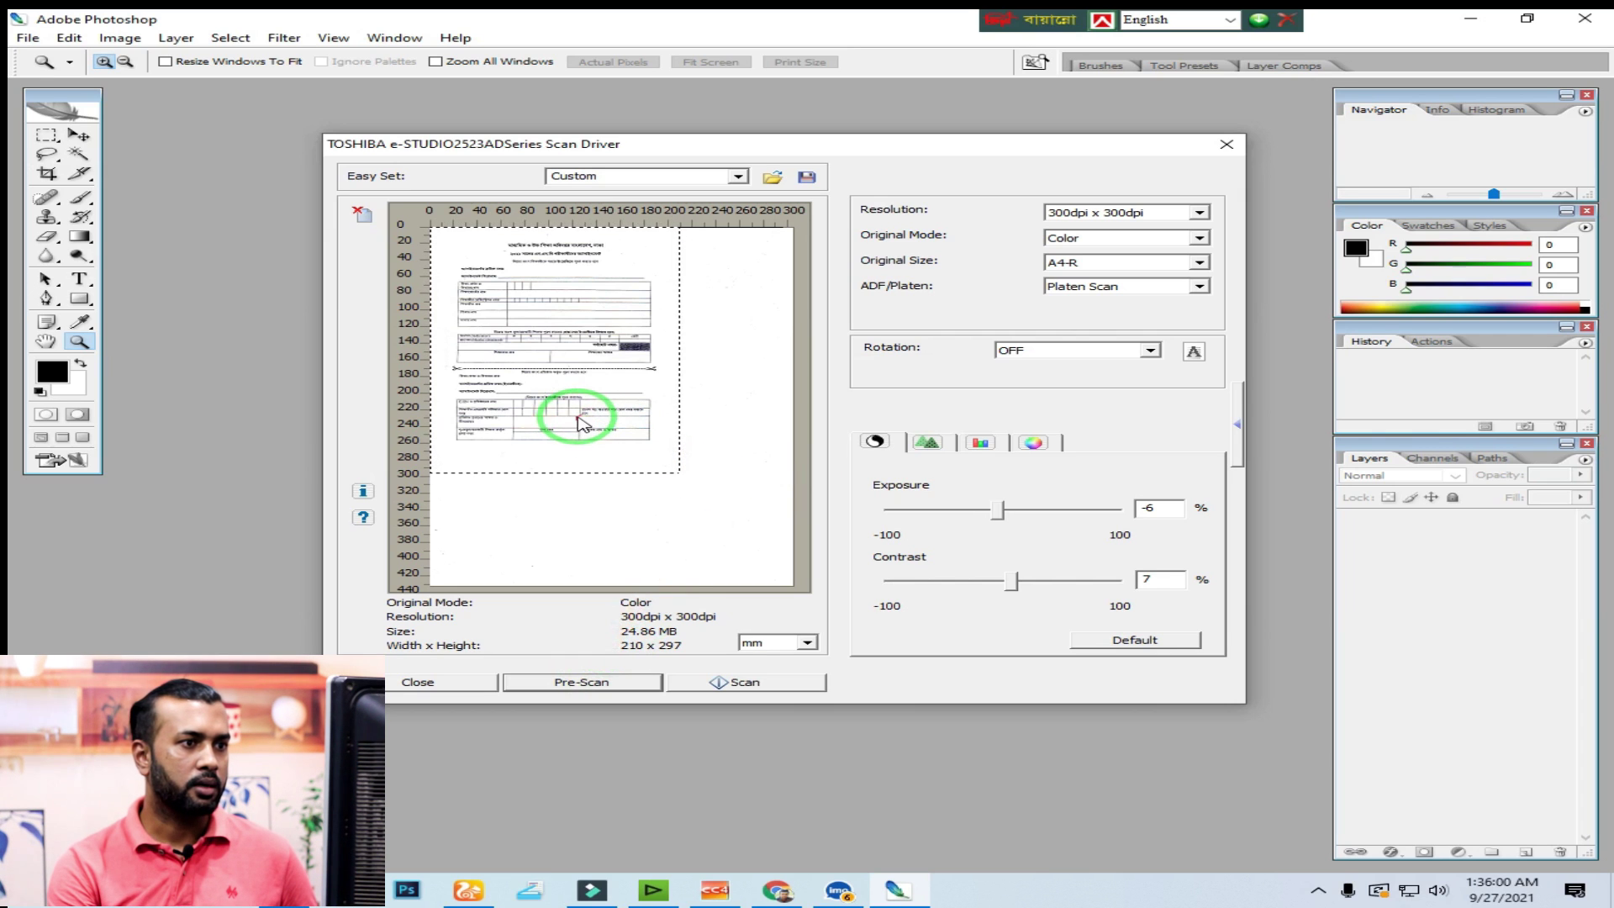
# Scan the form into a new document and reposition its window beside the scan driver.
pyautogui.click(733, 684)
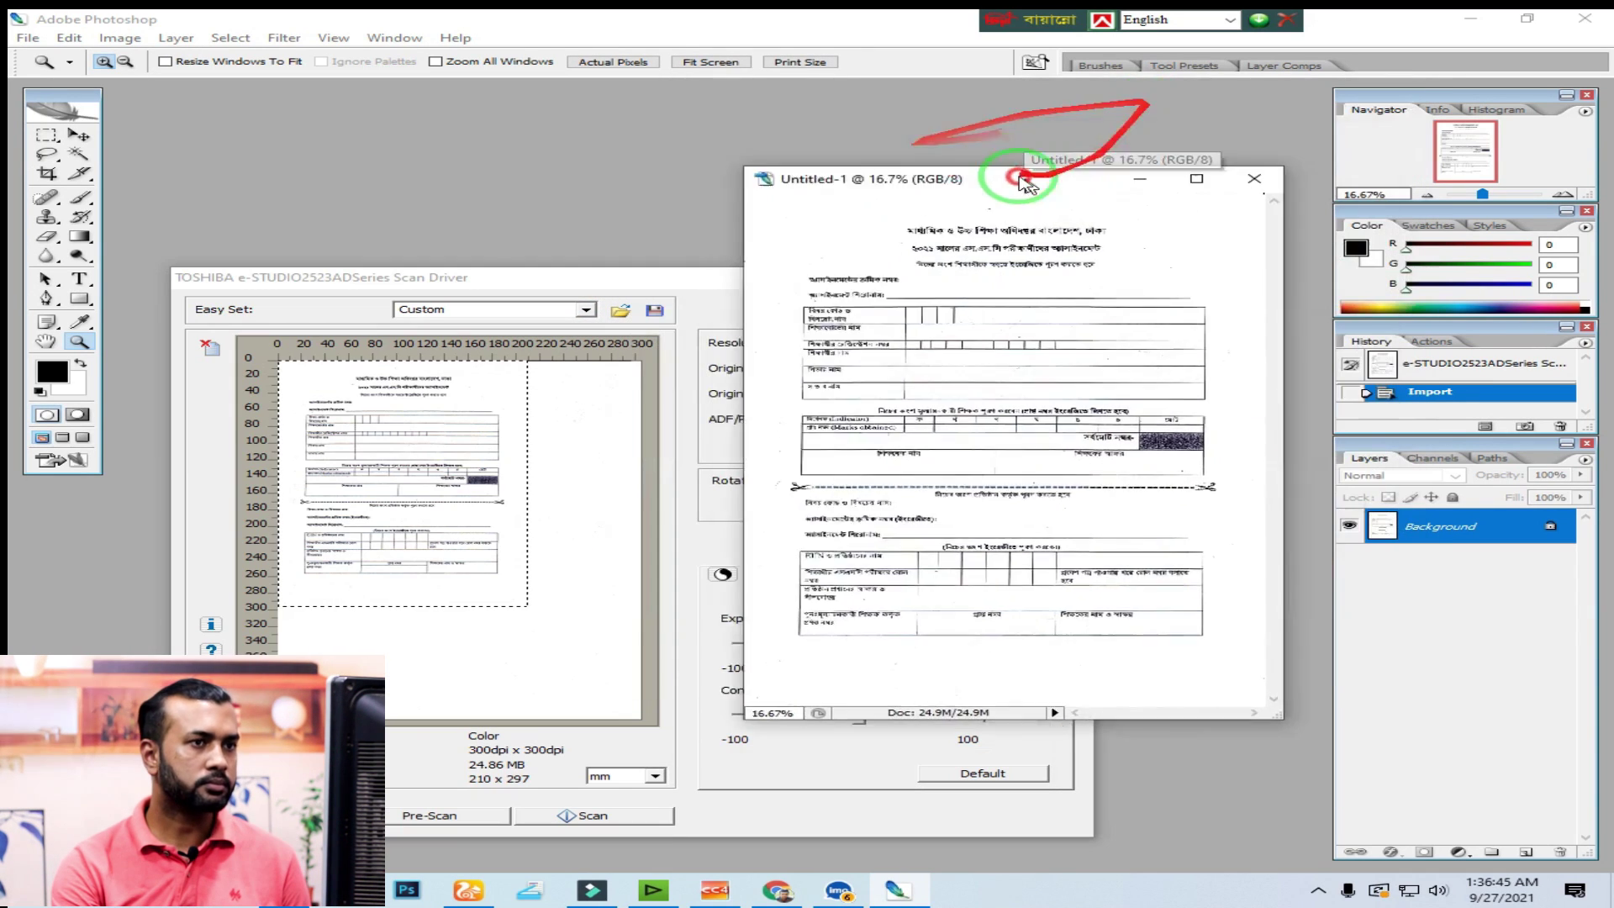
pyautogui.moveTo(1028, 184); pyautogui.dragTo(1022, 149)
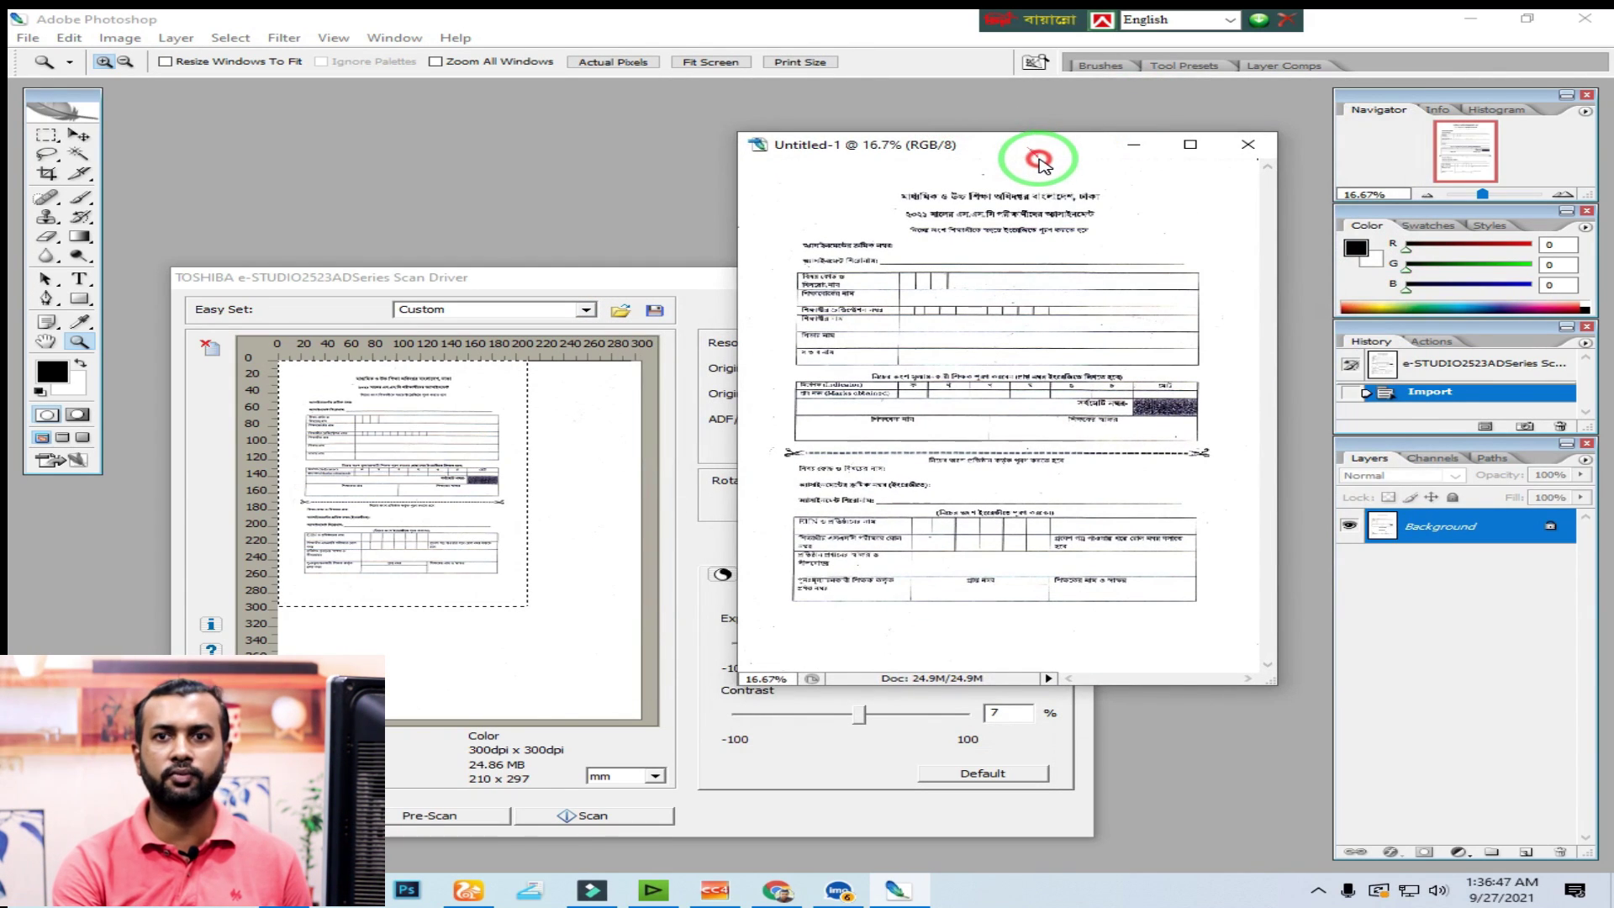
pyautogui.moveTo(1038, 160); pyautogui.dragTo(1058, 173)
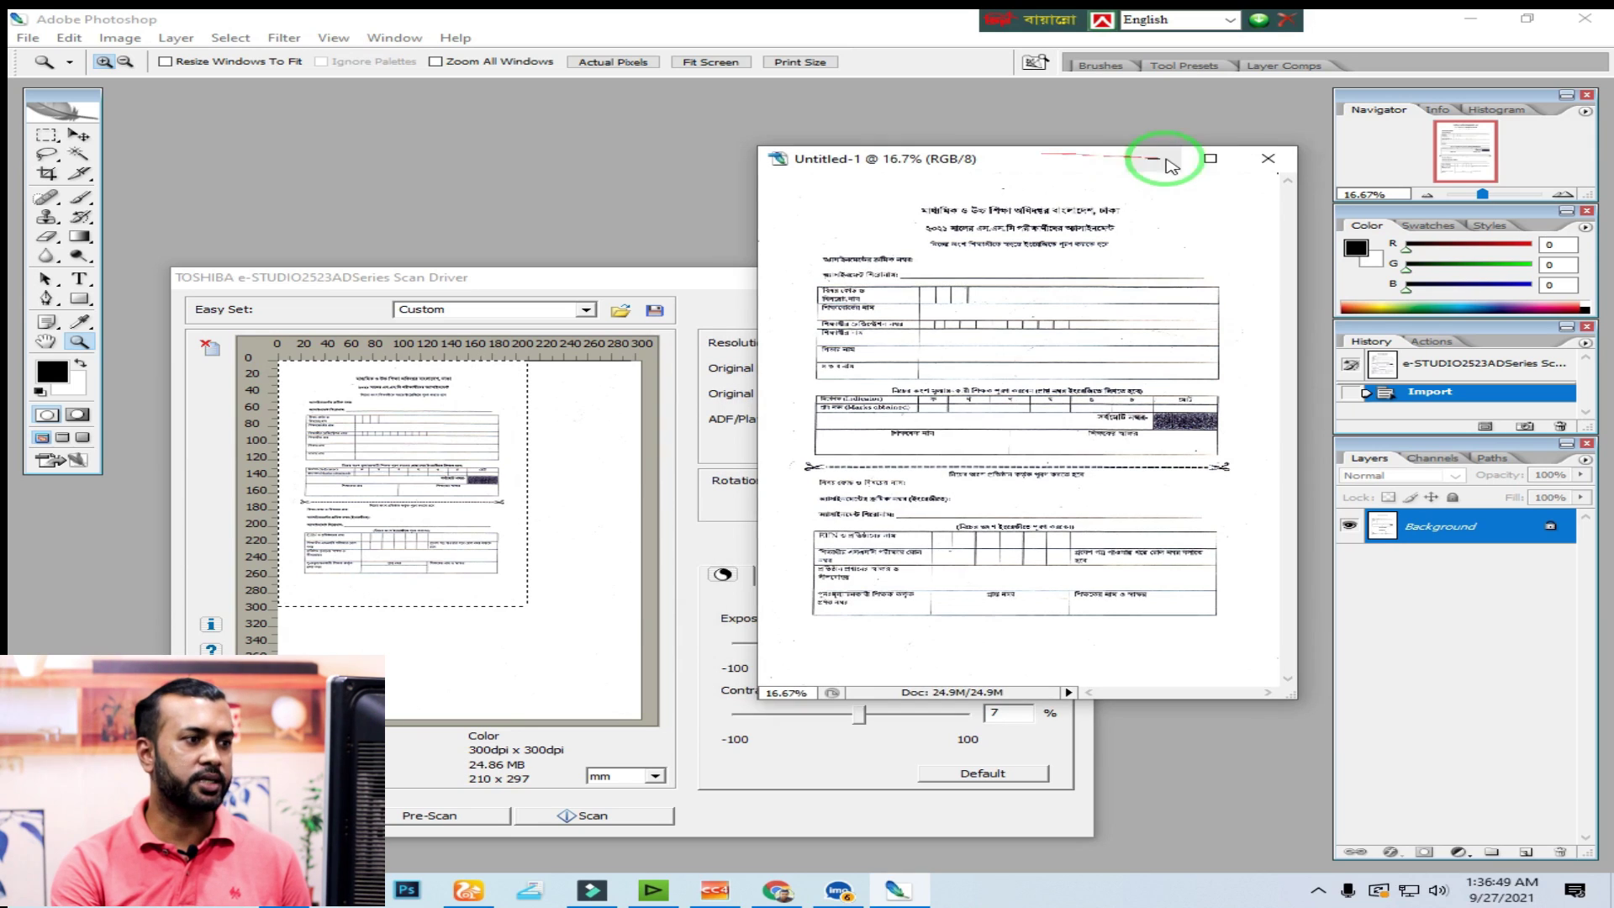
# Close the scanned form without saving and move the scan driver window.
pyautogui.click(1272, 161)
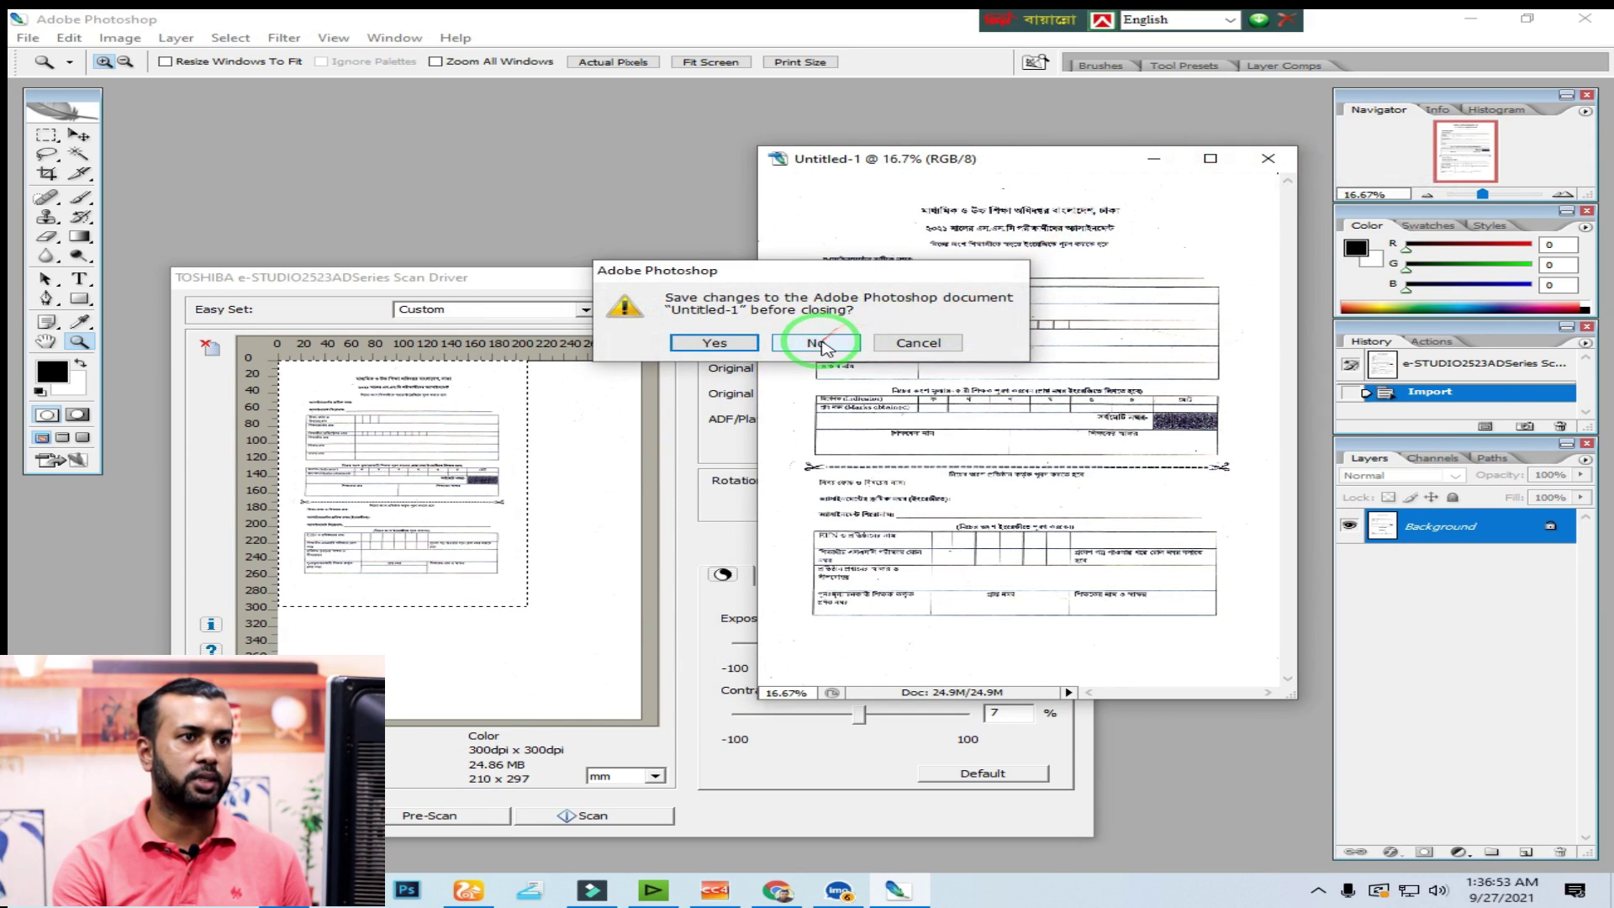
pyautogui.click(849, 338)
pyautogui.moveTo(653, 279); pyautogui.dragTo(767, 181)
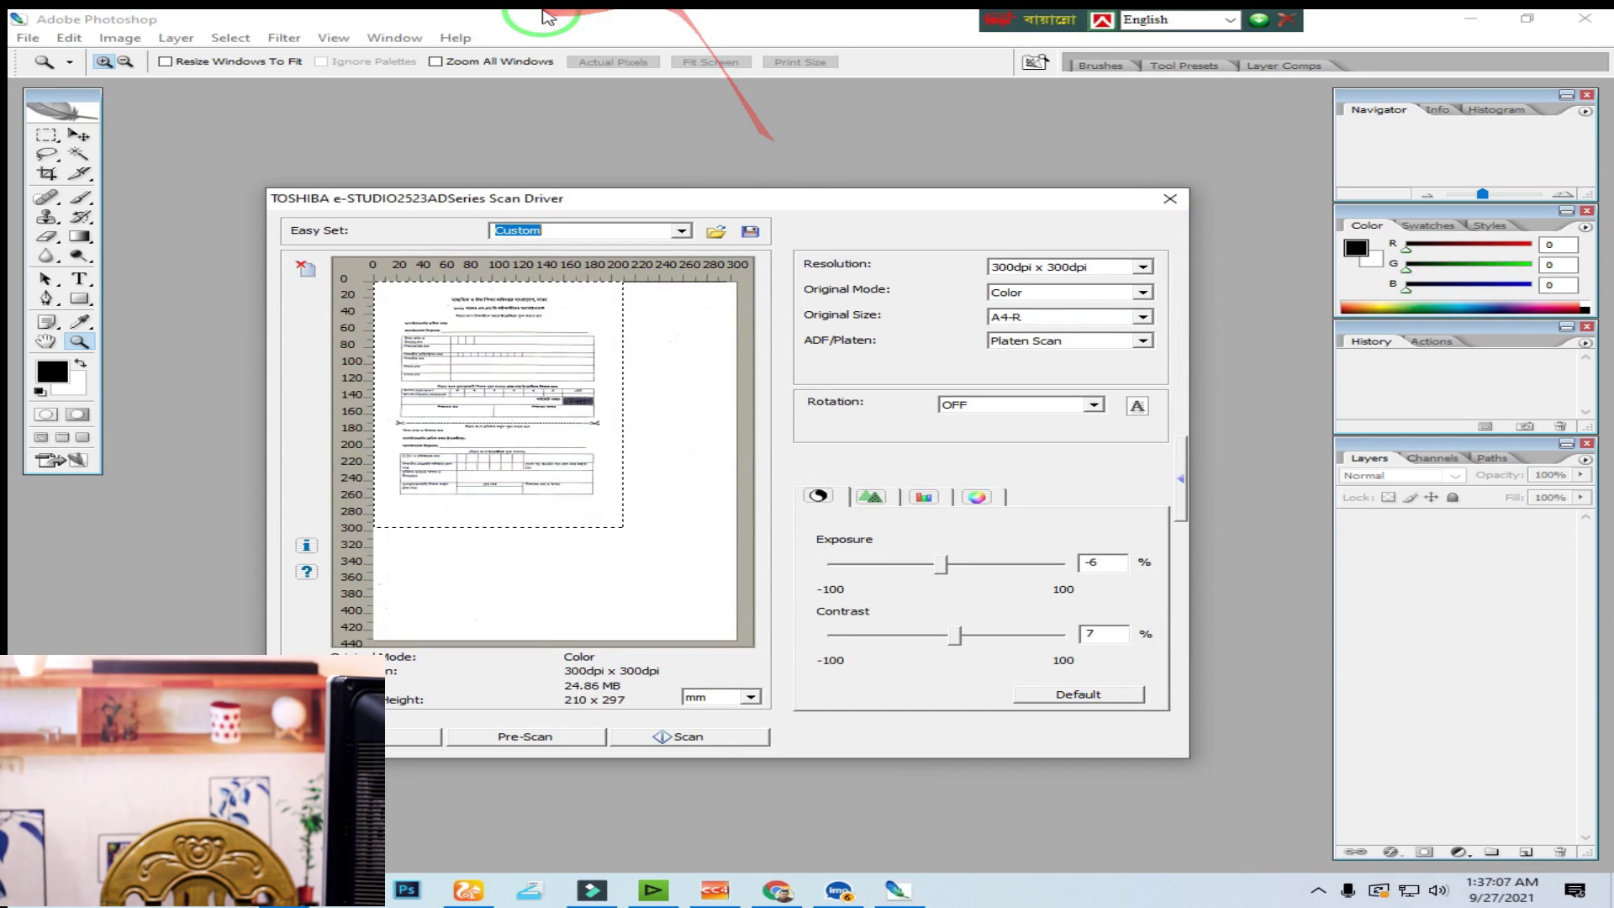
# Pre-scan and scan the family photo into a new document, moving the scan driver window off the image.
pyautogui.click(527, 738)
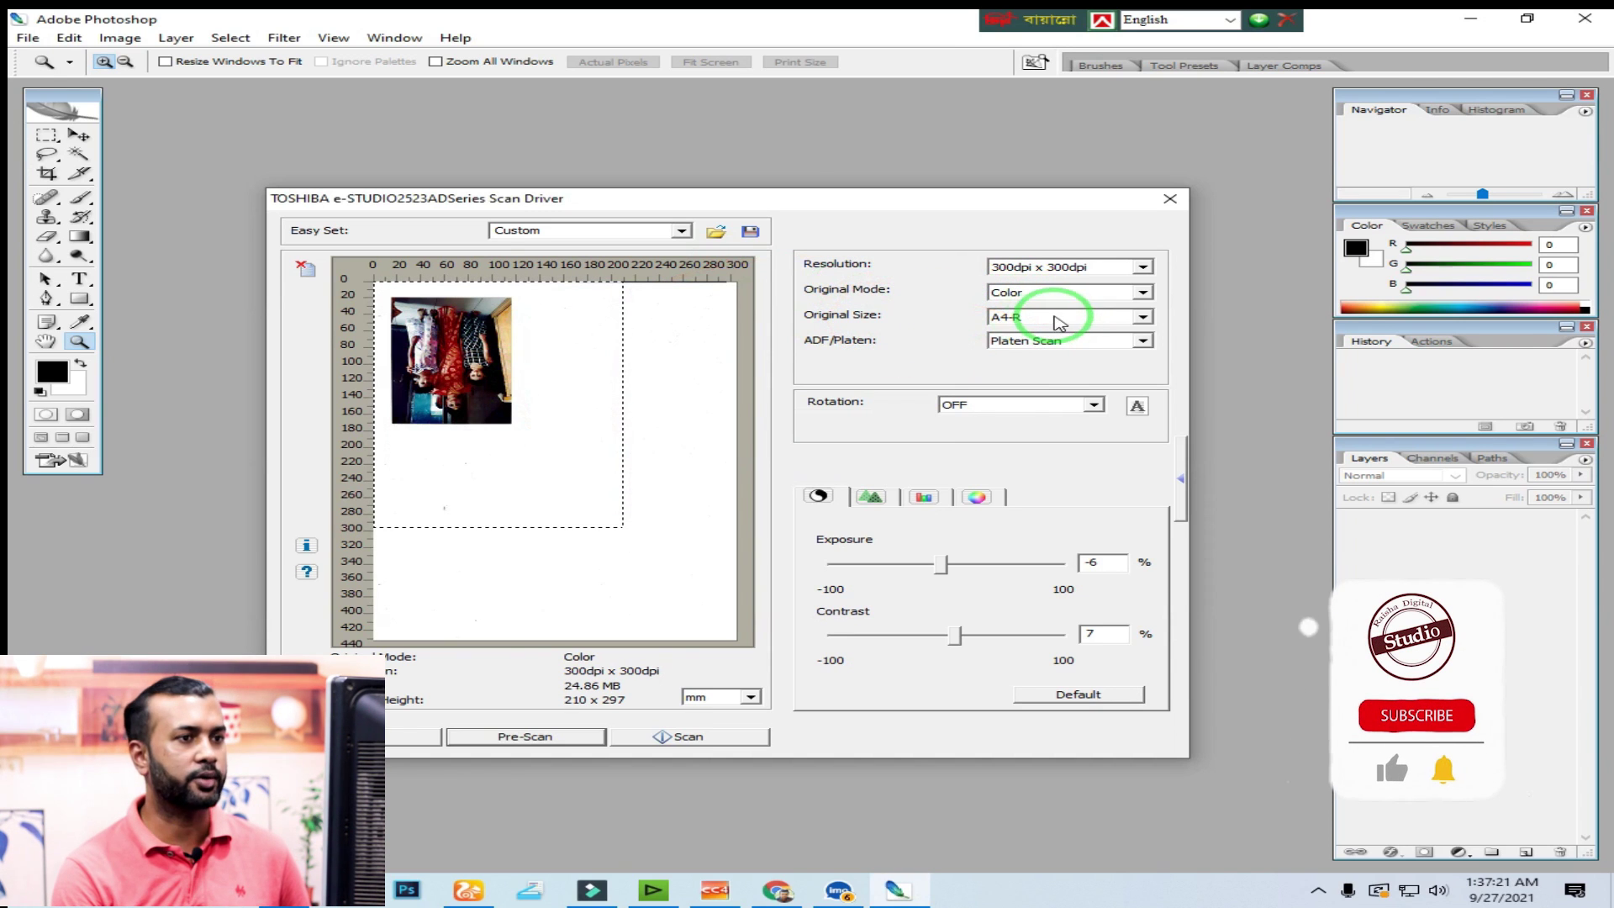
pyautogui.click(689, 738)
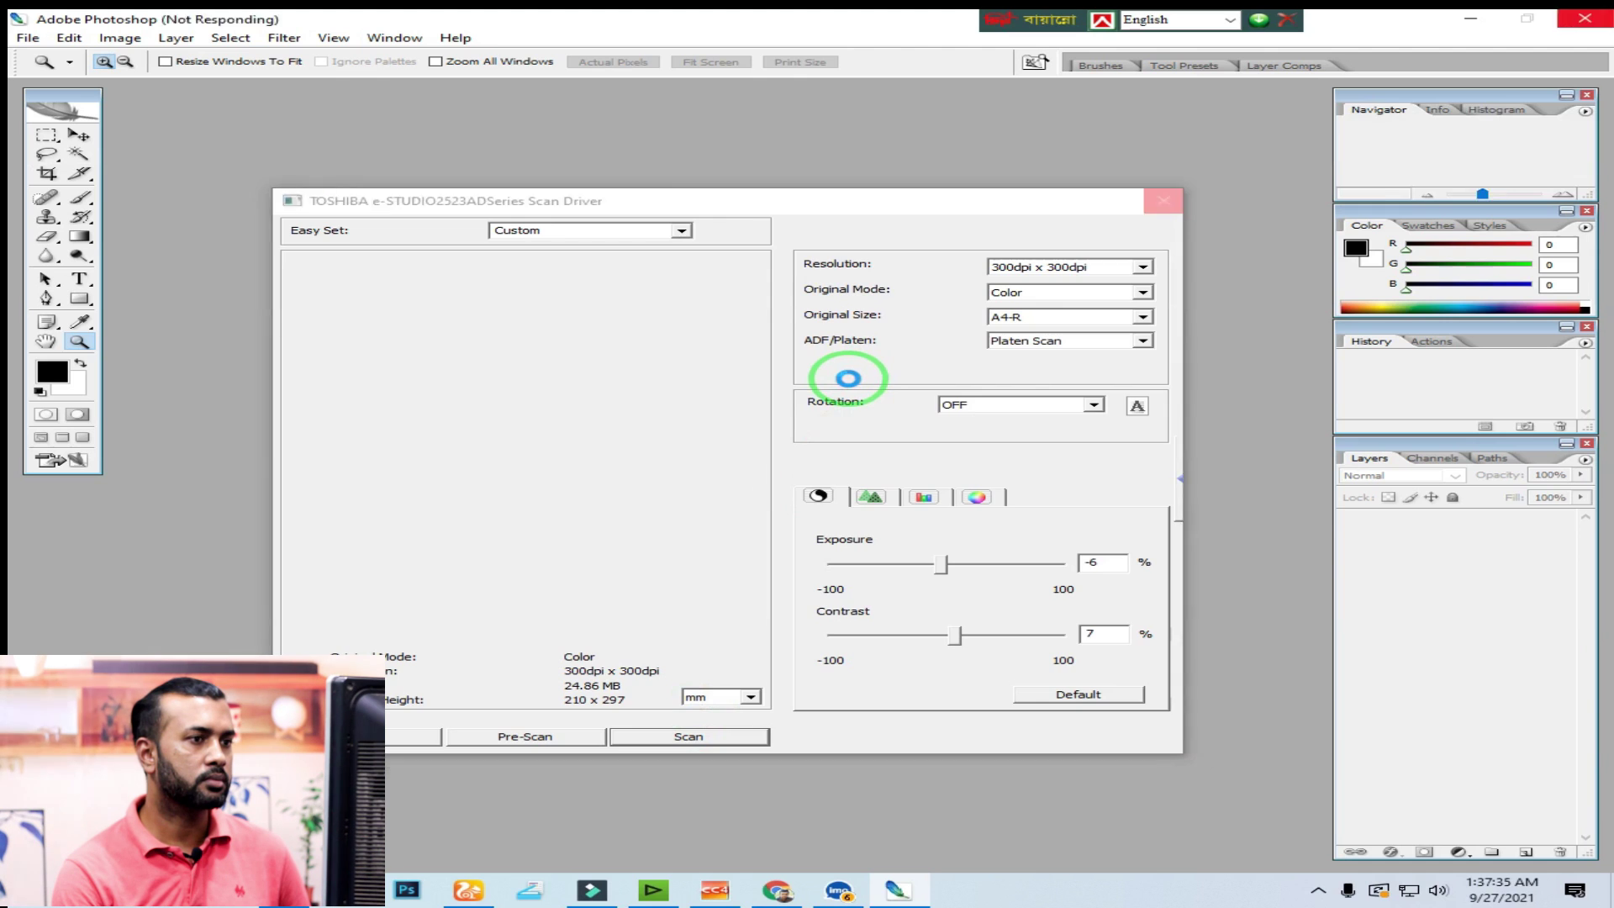
pyautogui.moveTo(757, 200); pyautogui.dragTo(969, 196)
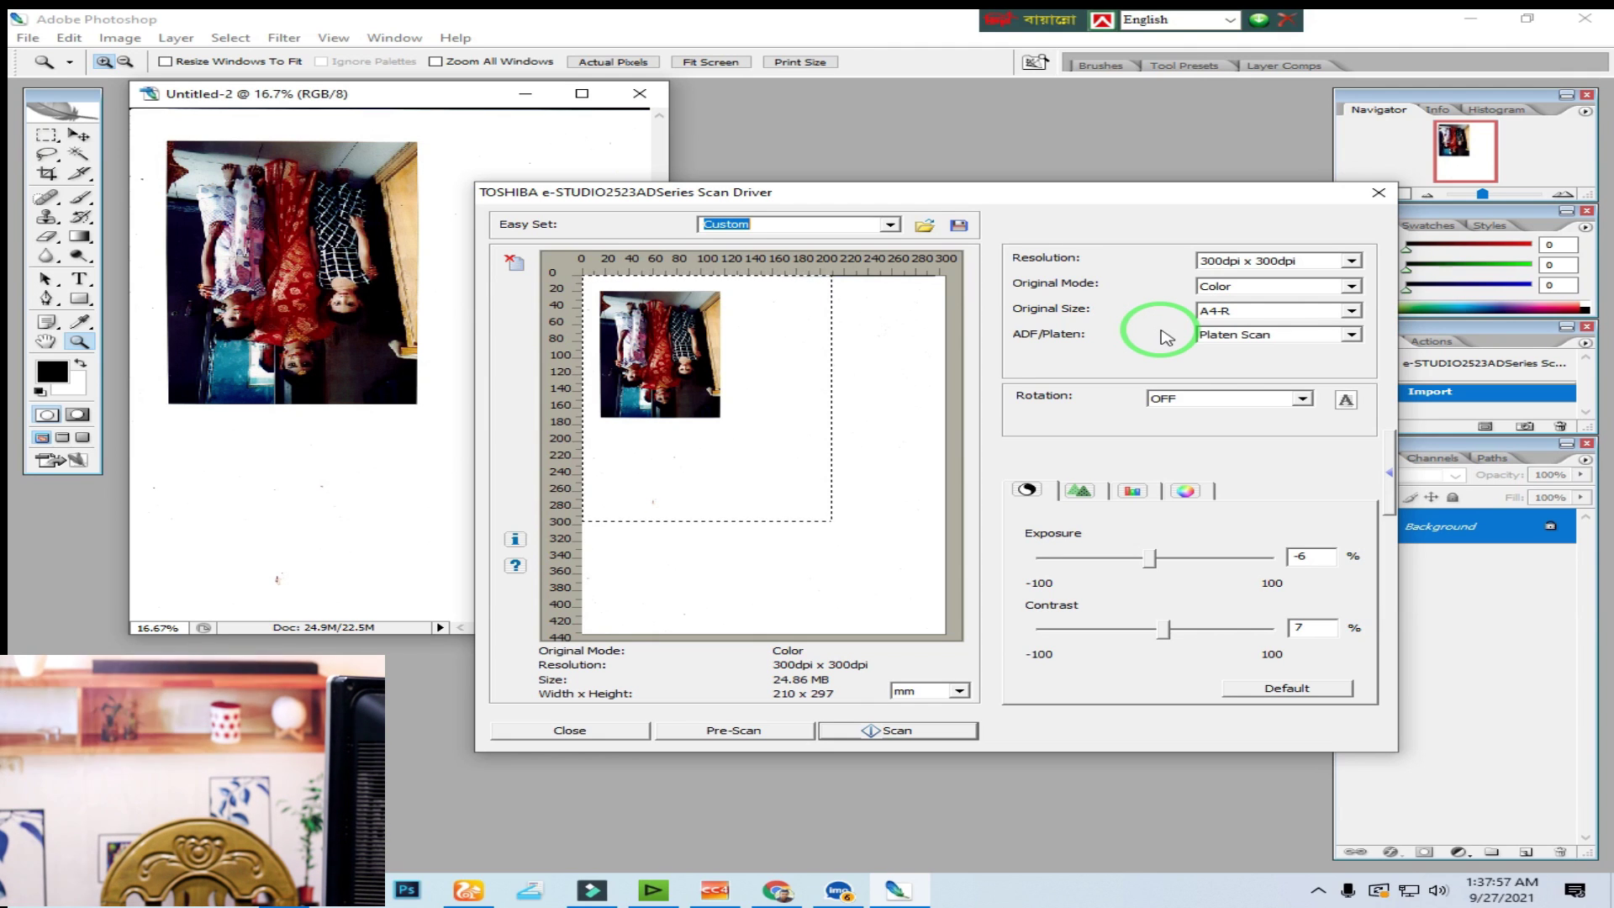
# Set the scan driver's original size to LG and pre-scan the form.
pyautogui.click(1252, 311)
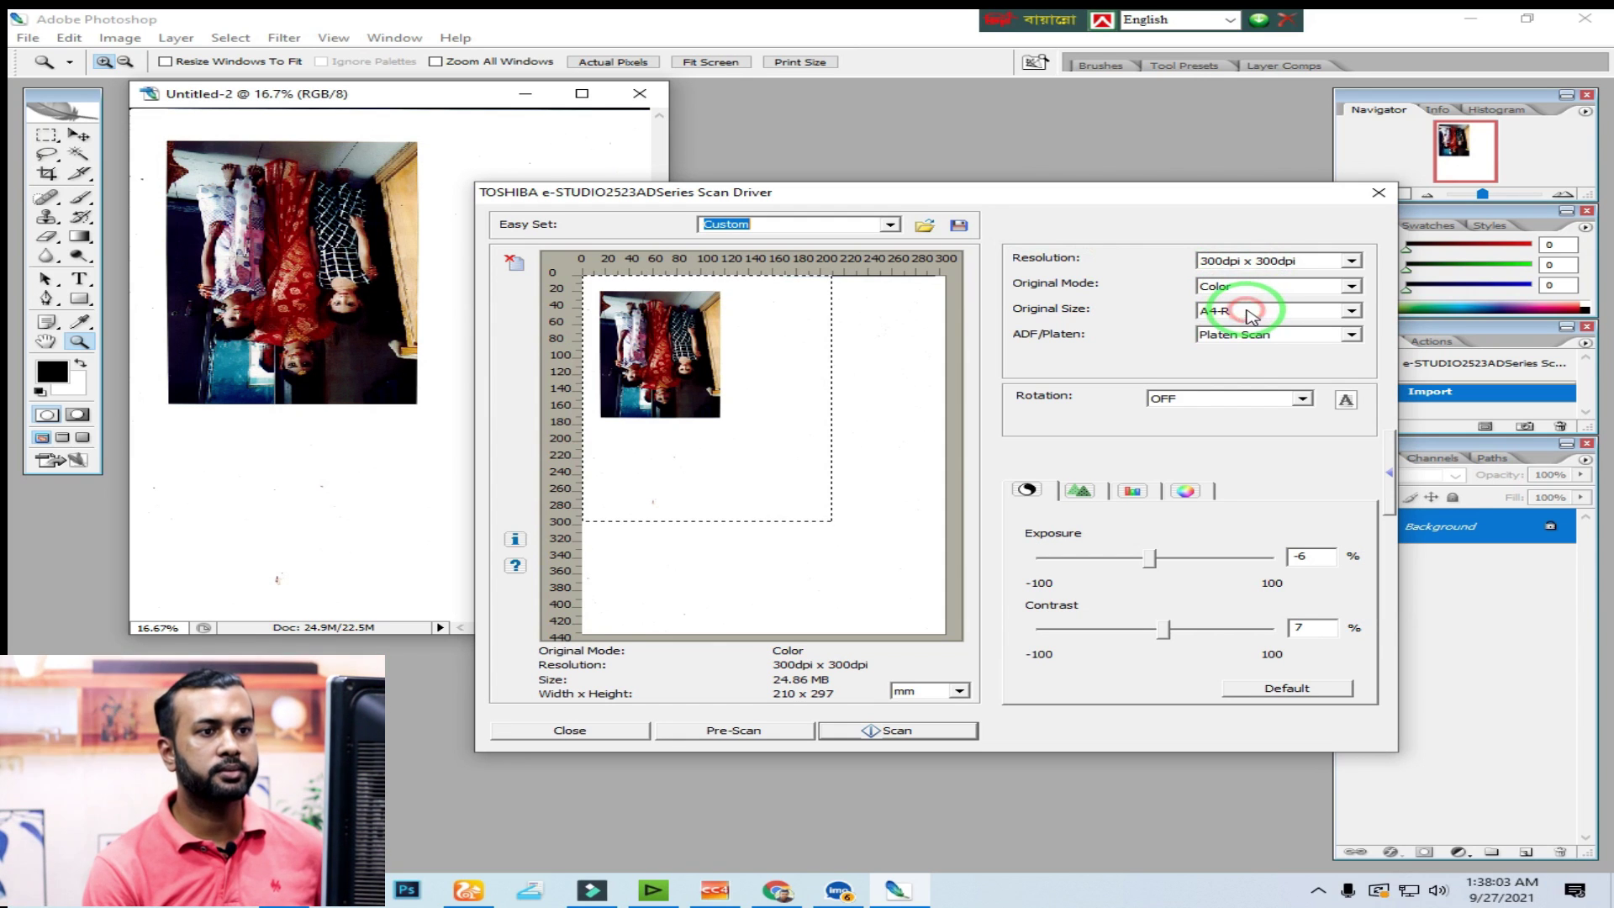
pyautogui.click(1253, 311)
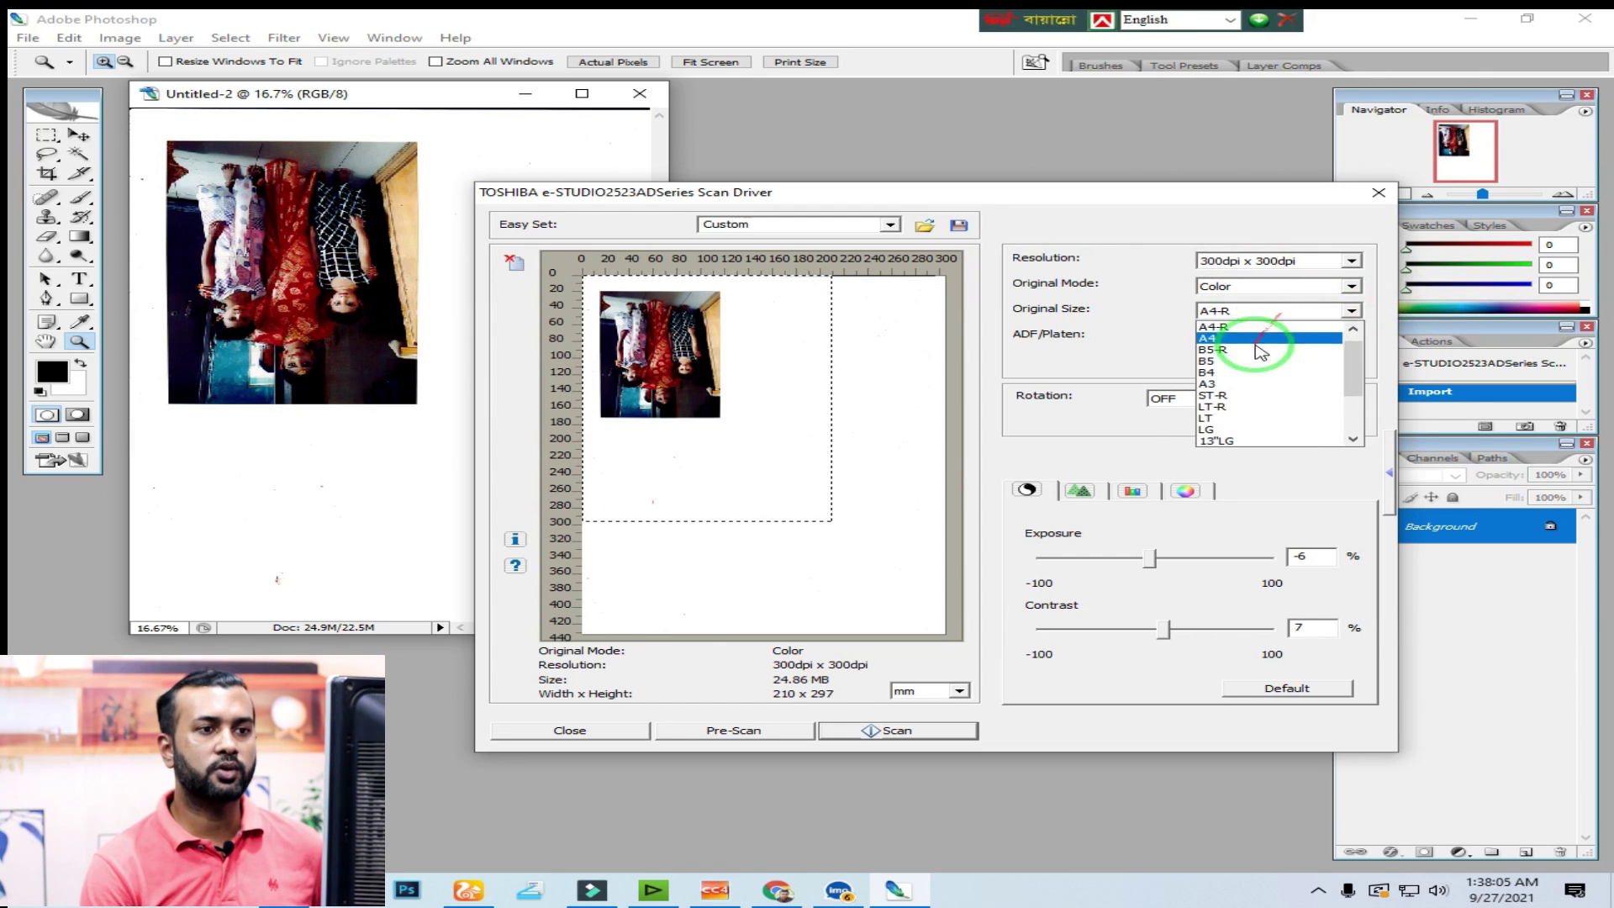
pyautogui.click(1208, 430)
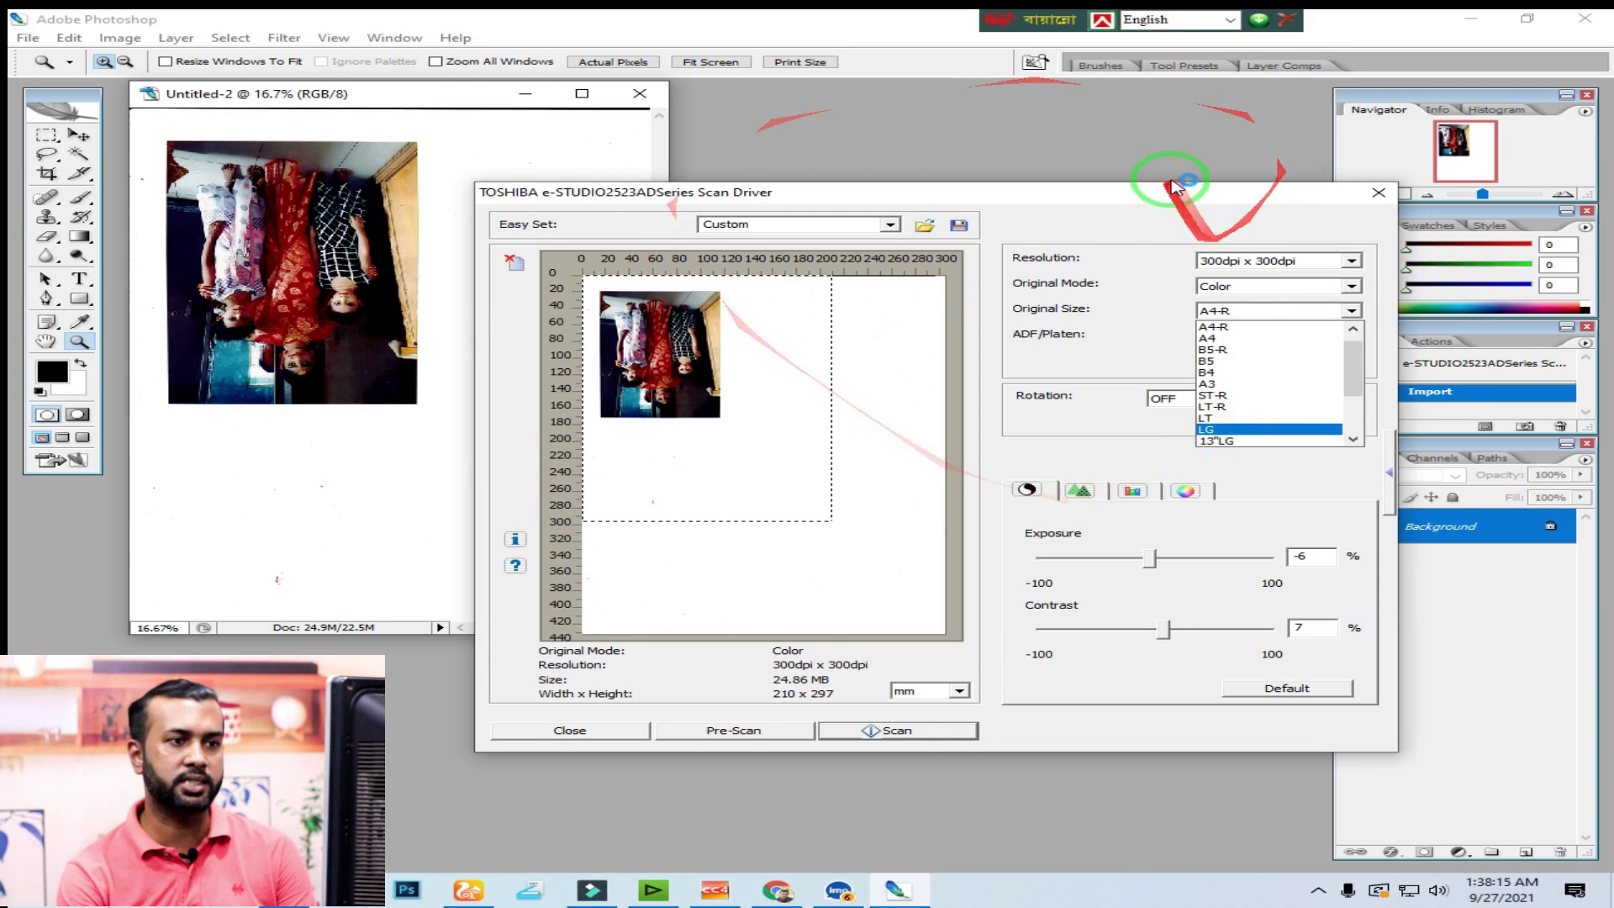
pyautogui.click(717, 737)
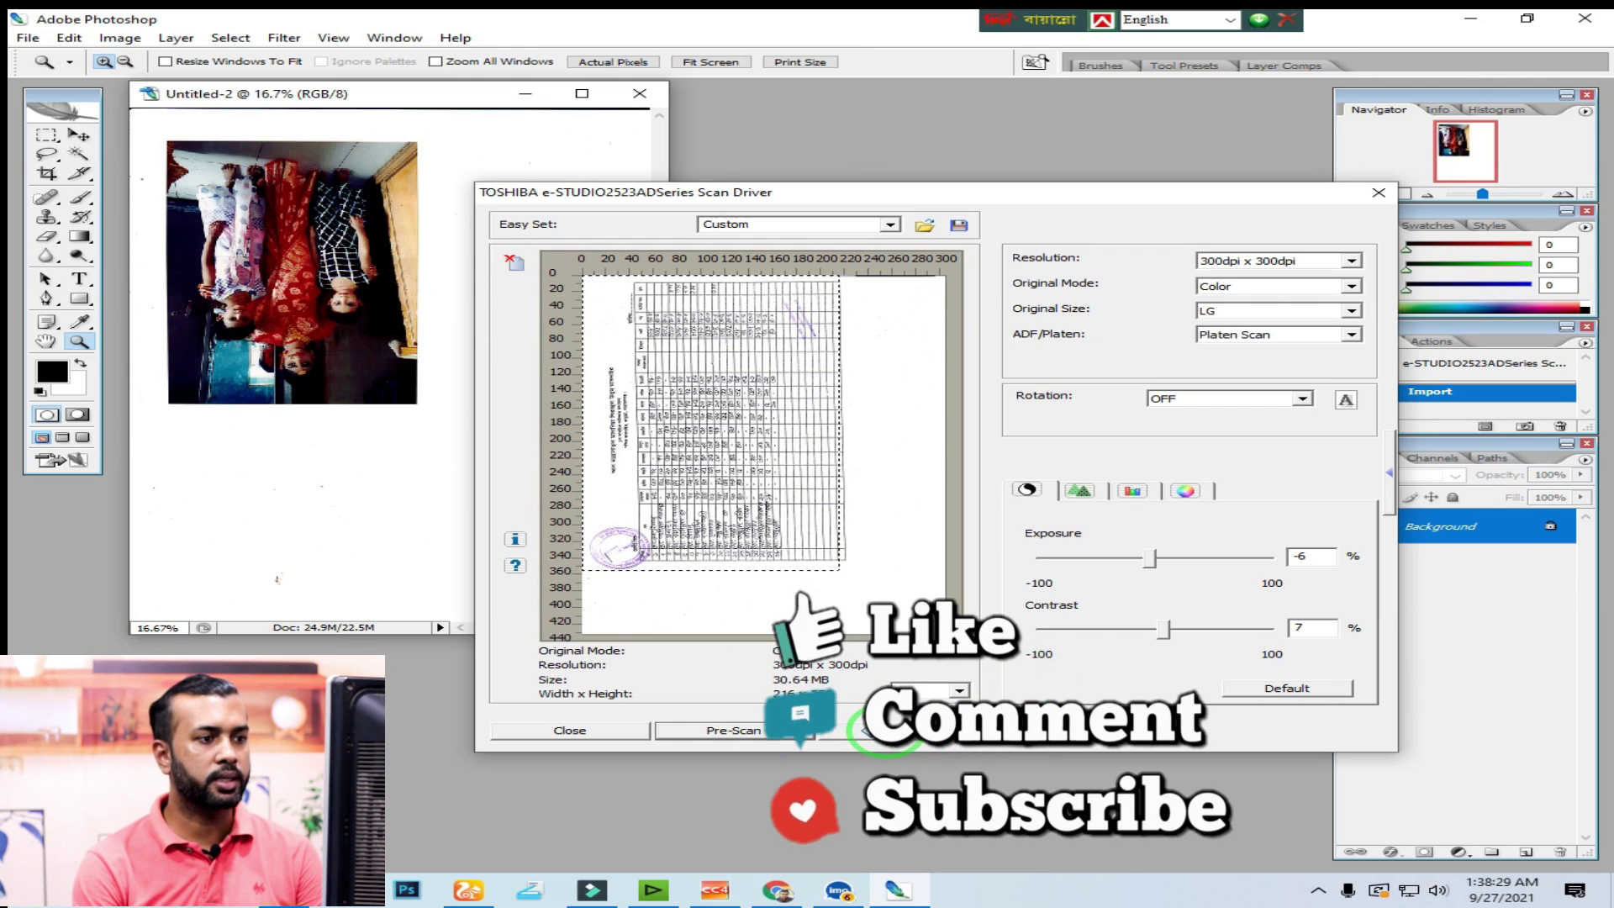
# Scan the LG-size form into a new document and reposition the document and scan driver windows.
pyautogui.click(889, 733)
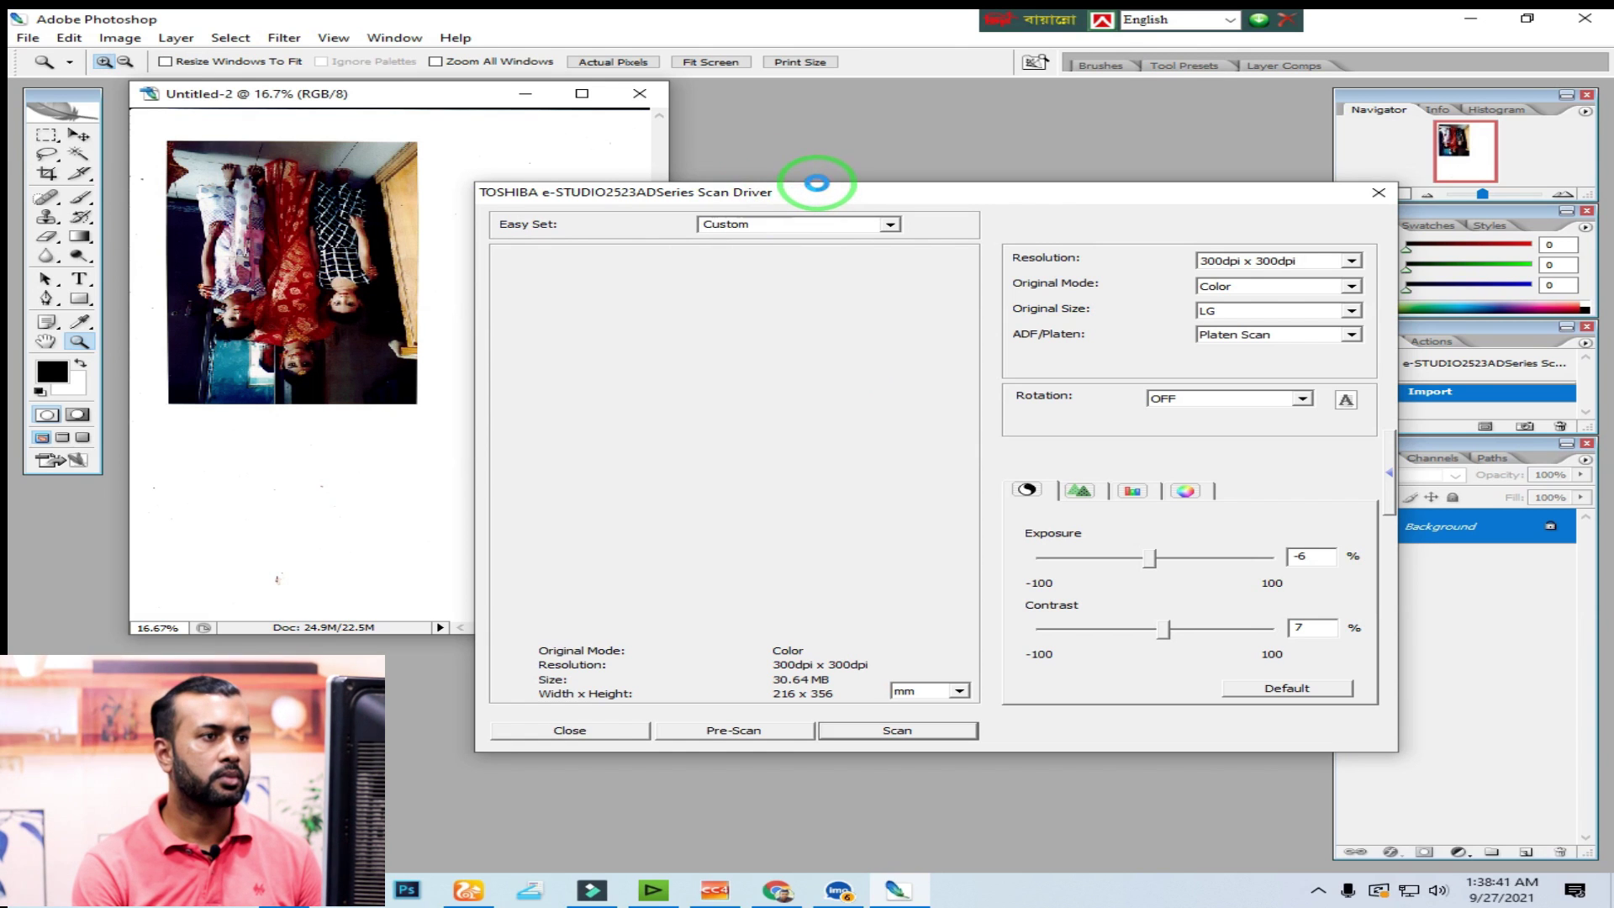
pyautogui.moveTo(438, 105); pyautogui.dragTo(516, 172)
pyautogui.moveTo(1093, 210); pyautogui.dragTo(1047, 160)
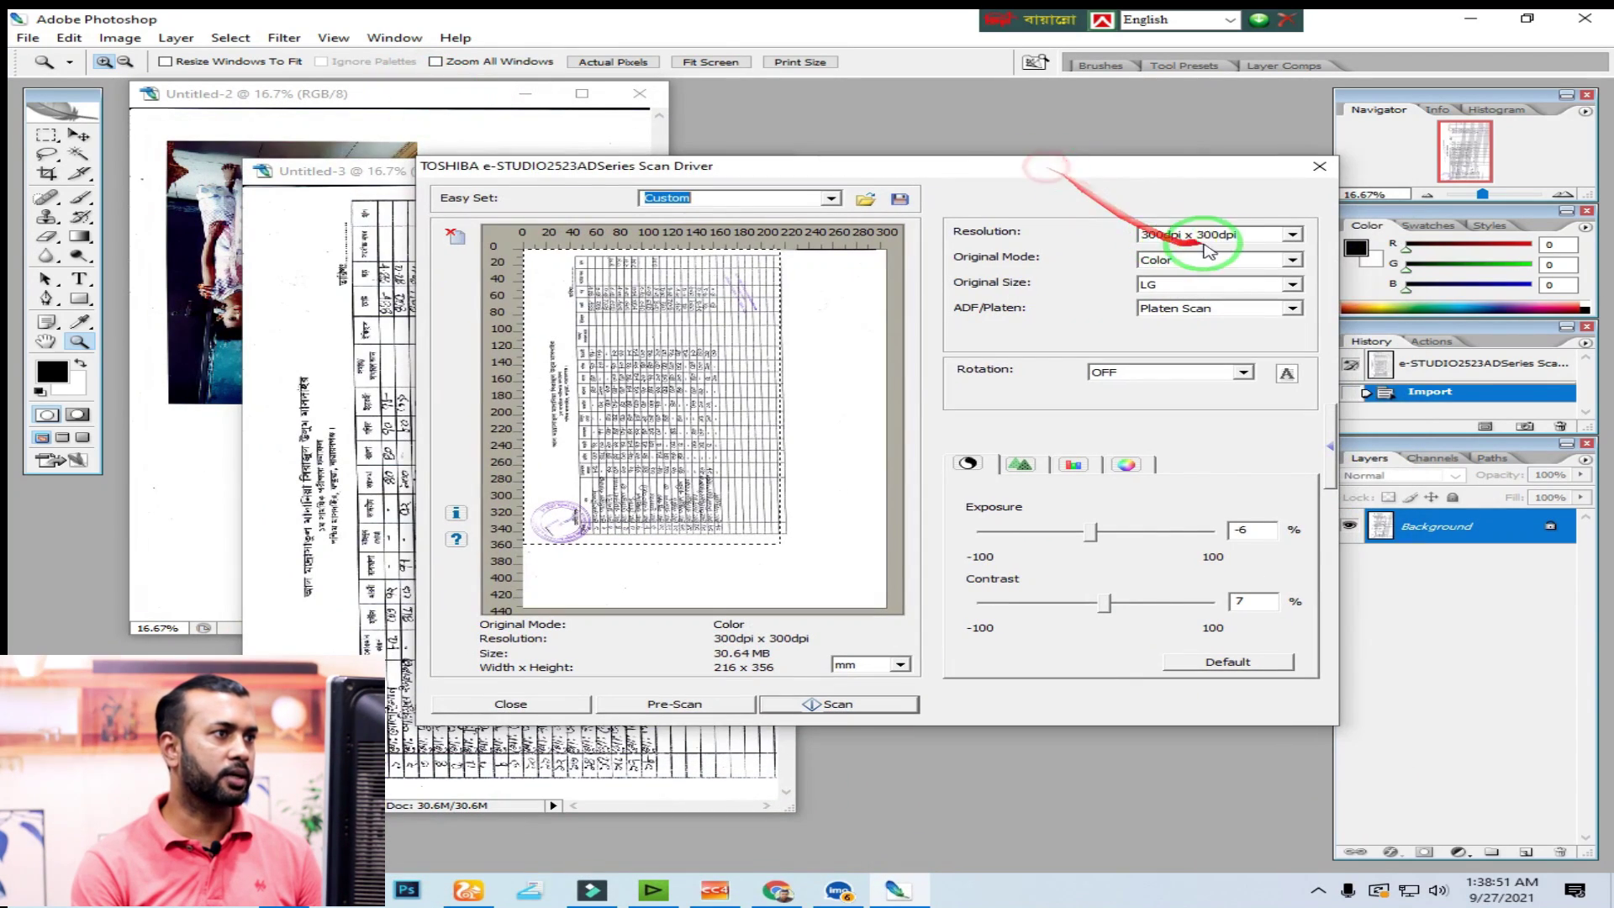
# Examine the paper sizes available for the original size in the scan driver.
pyautogui.click(1193, 286)
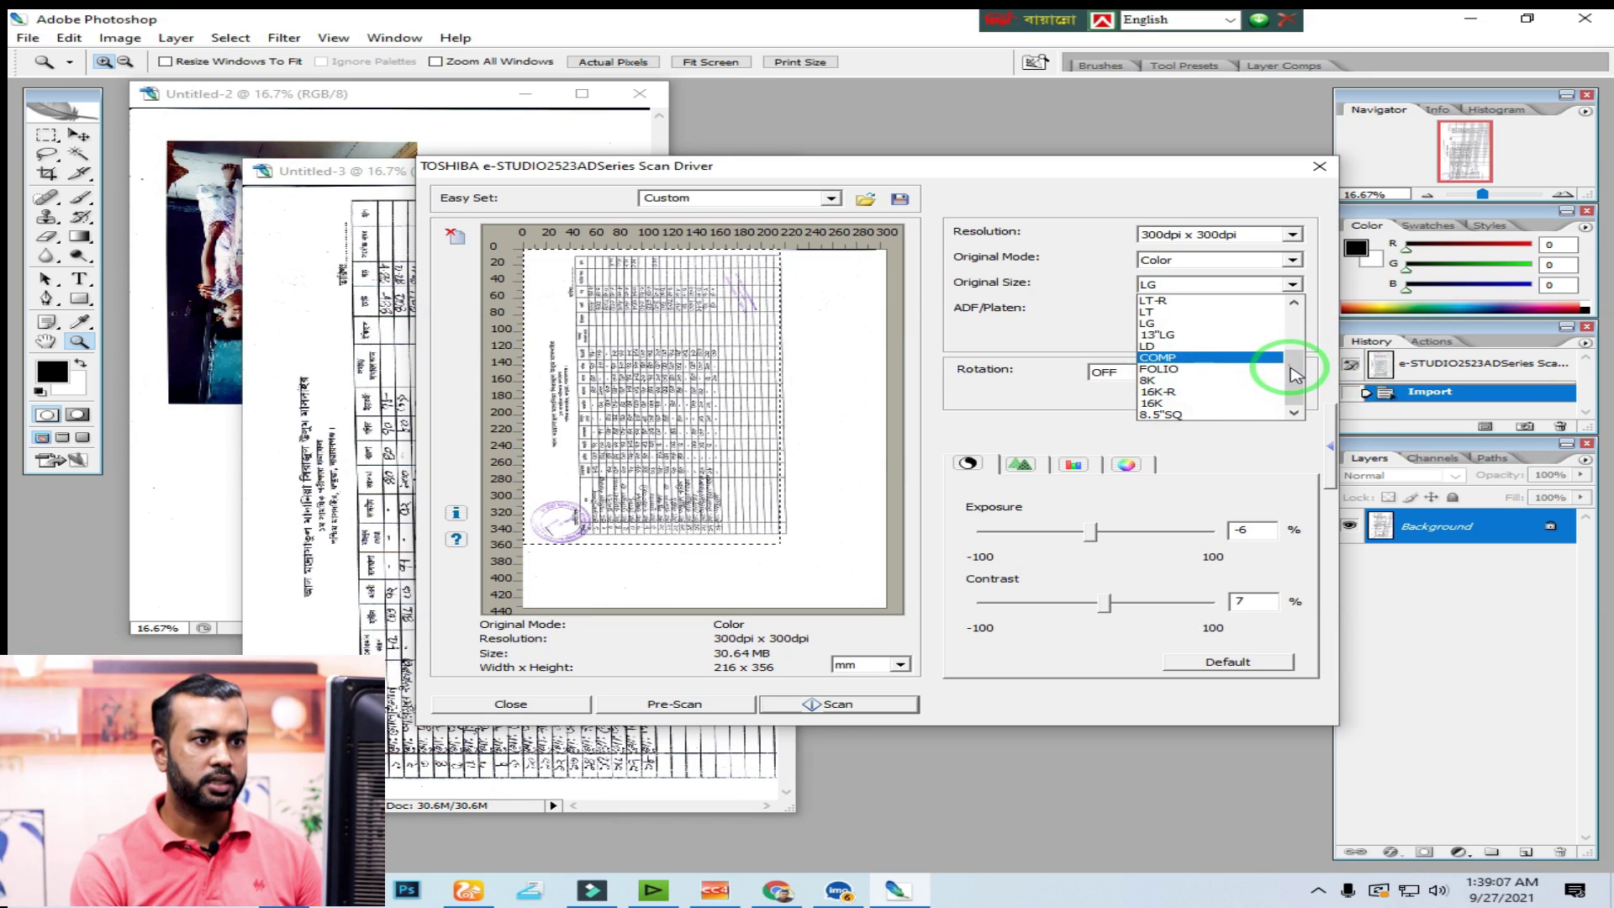
pyautogui.click(1296, 414)
pyautogui.click(1295, 332)
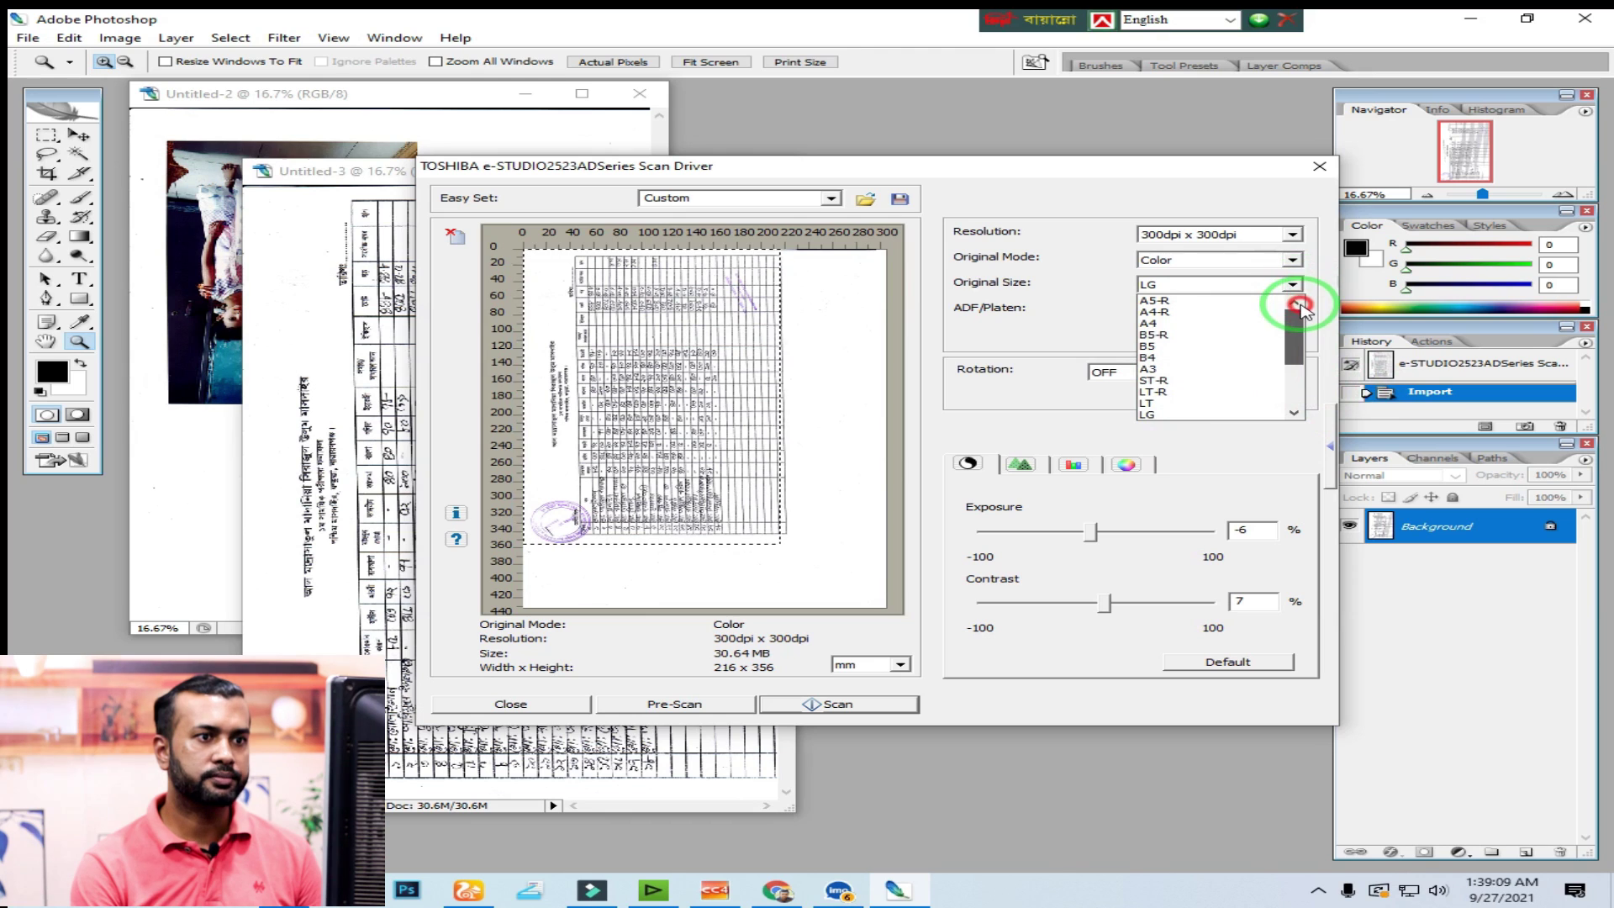
pyautogui.moveTo(1299, 317); pyautogui.dragTo(1288, 371)
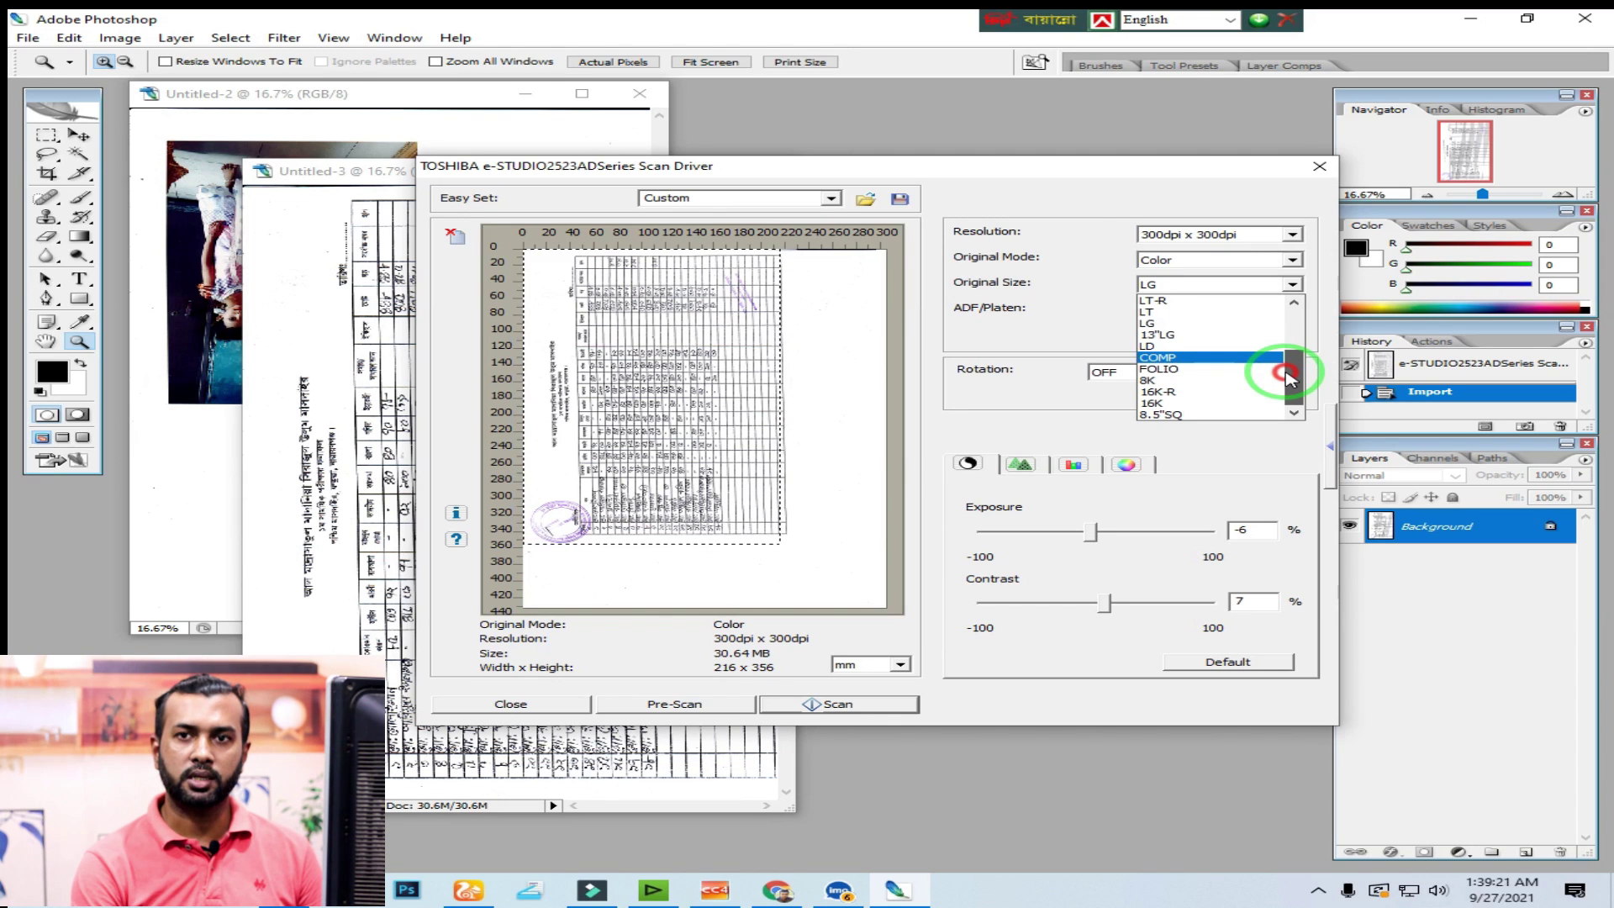
pyautogui.click(1040, 174)
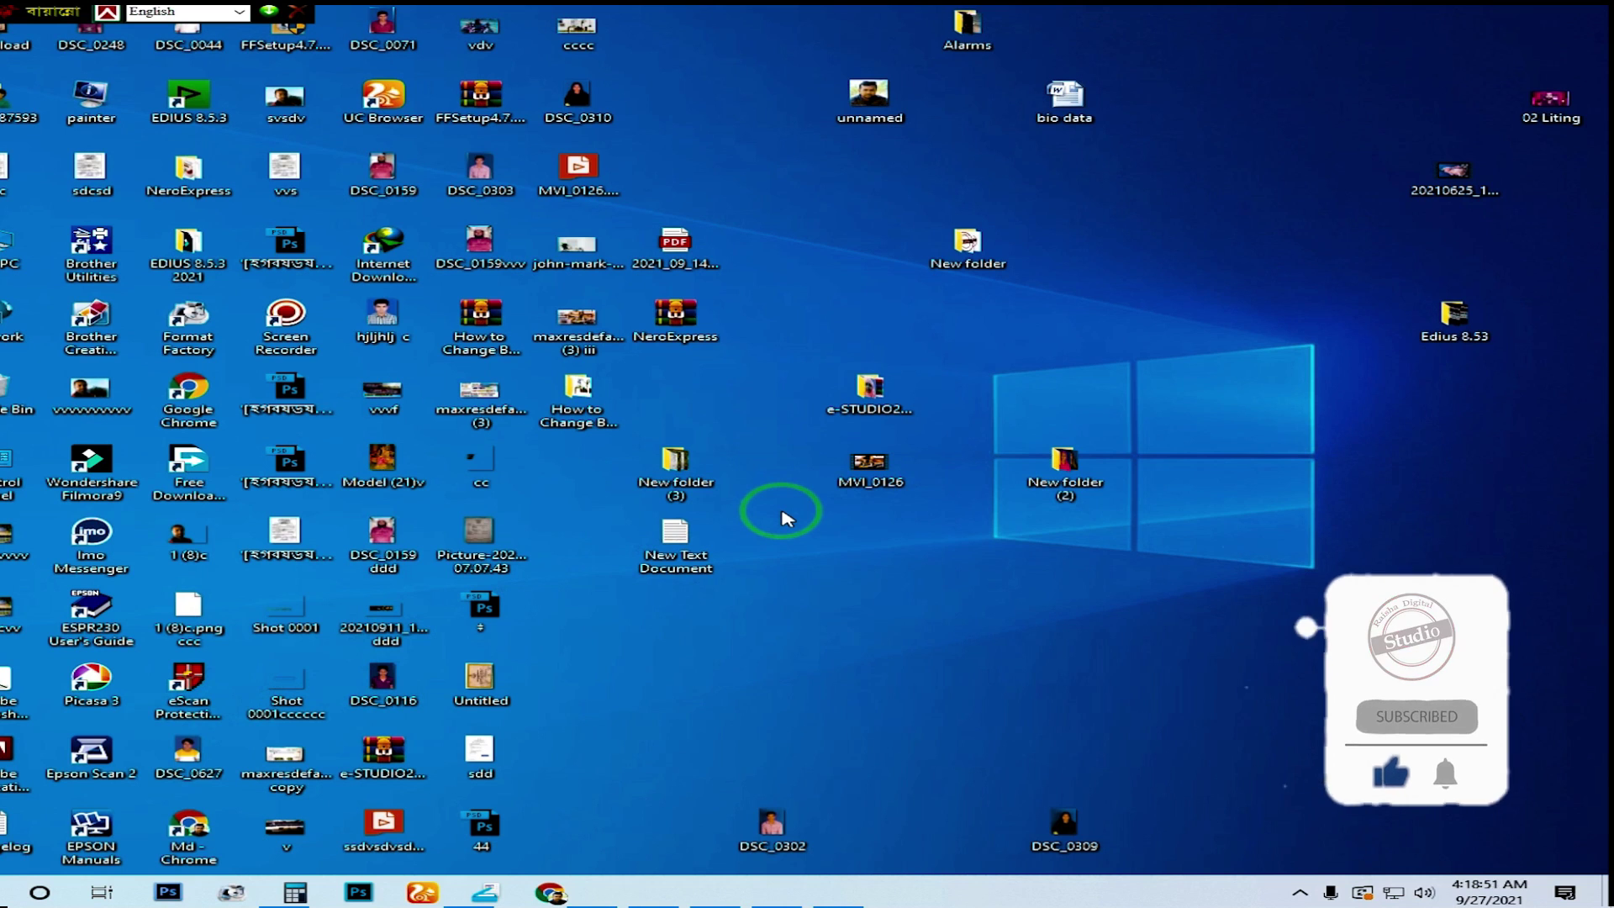
# Open e-STUDIO Scan Editor from the installed TOSHIBA programs and reposition its window slightly.
pyautogui.click(37, 893)
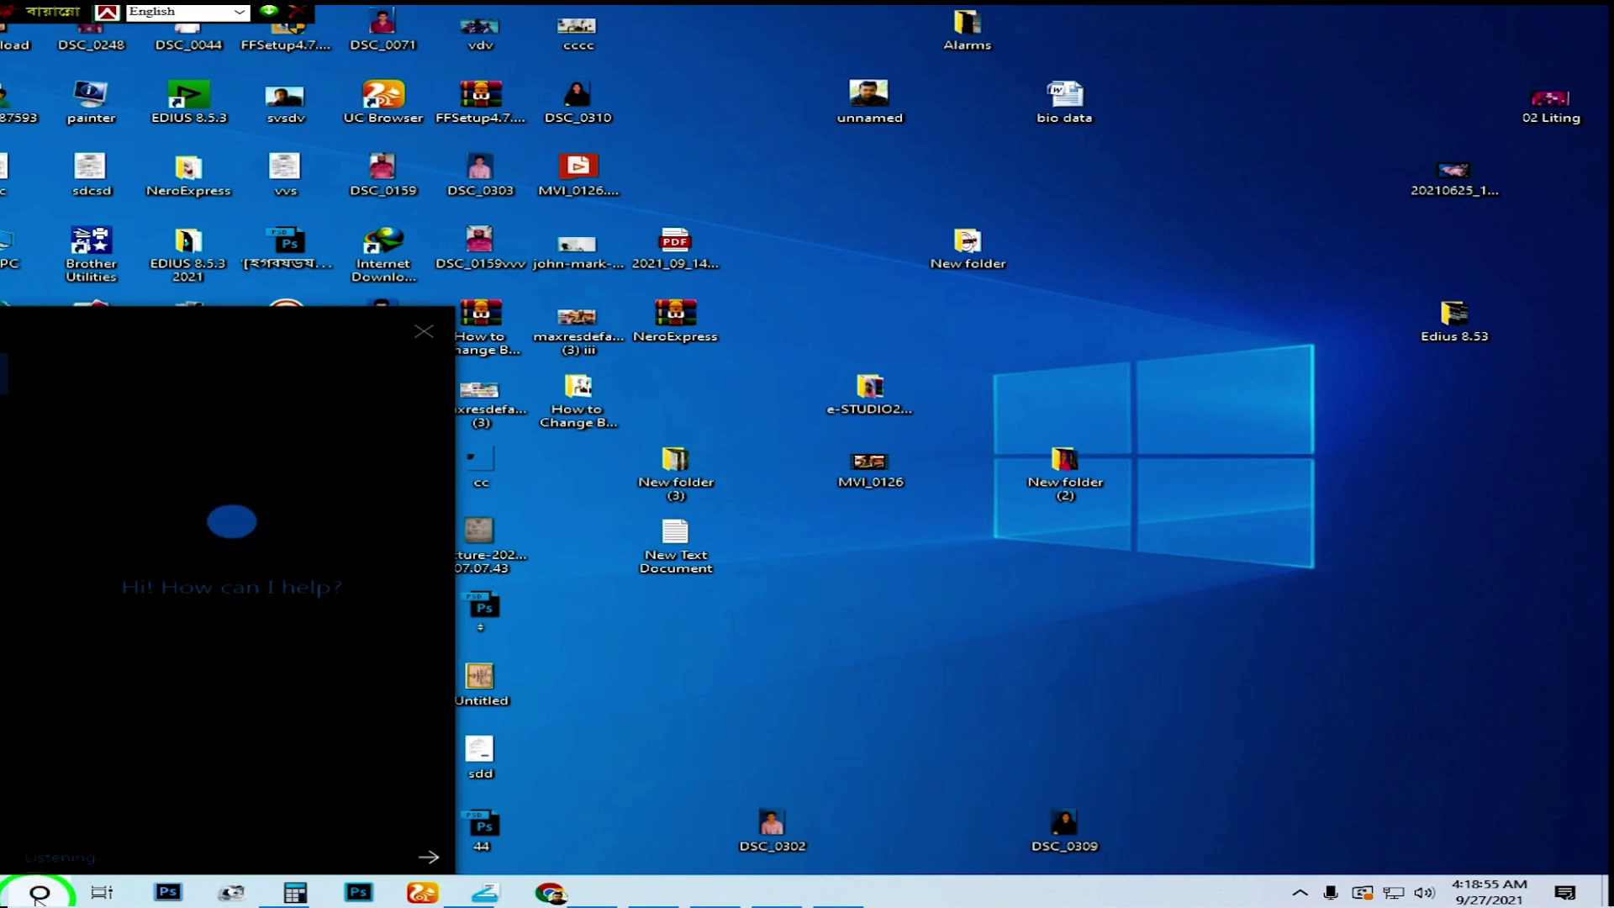
pyautogui.click(40, 893)
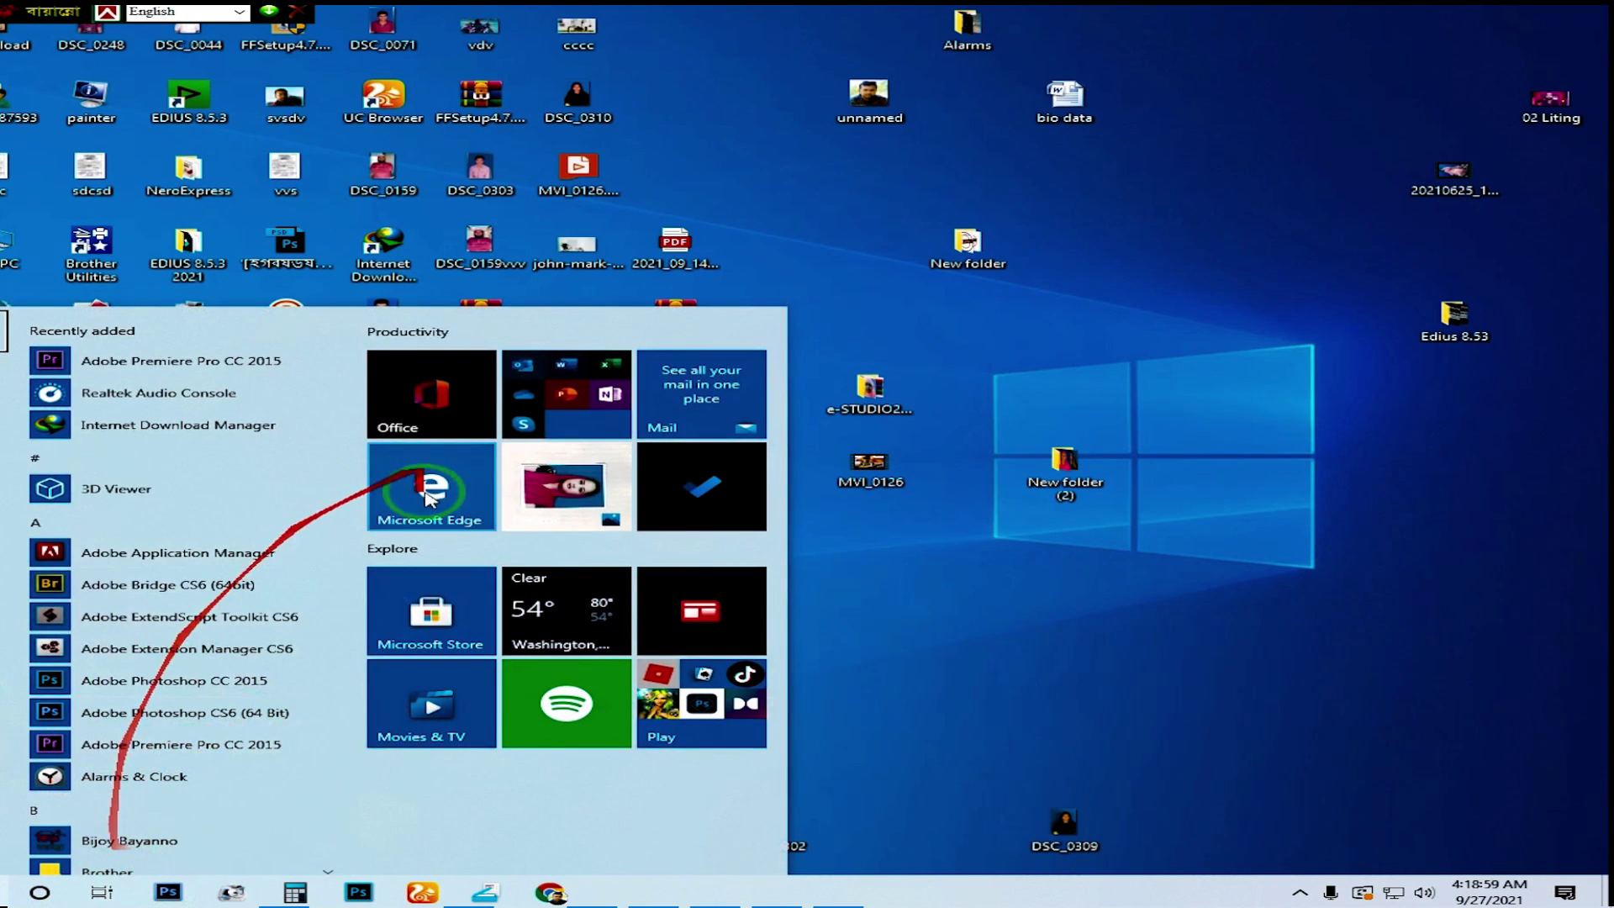
pyautogui.moveTo(359, 405); pyautogui.dragTo(344, 777)
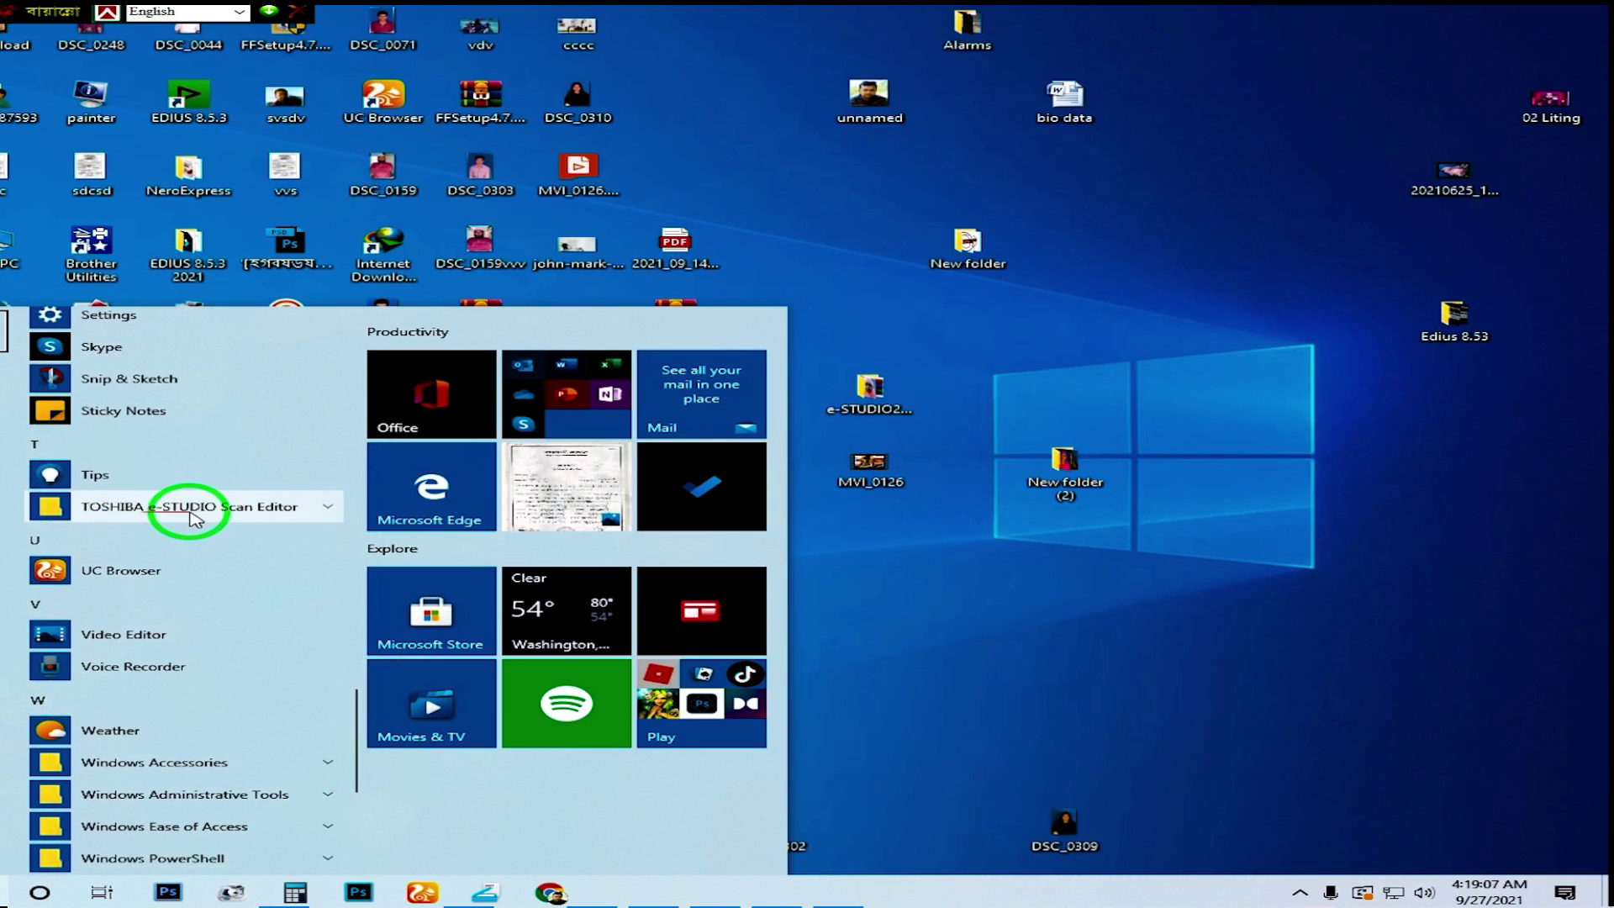
pyautogui.click(255, 510)
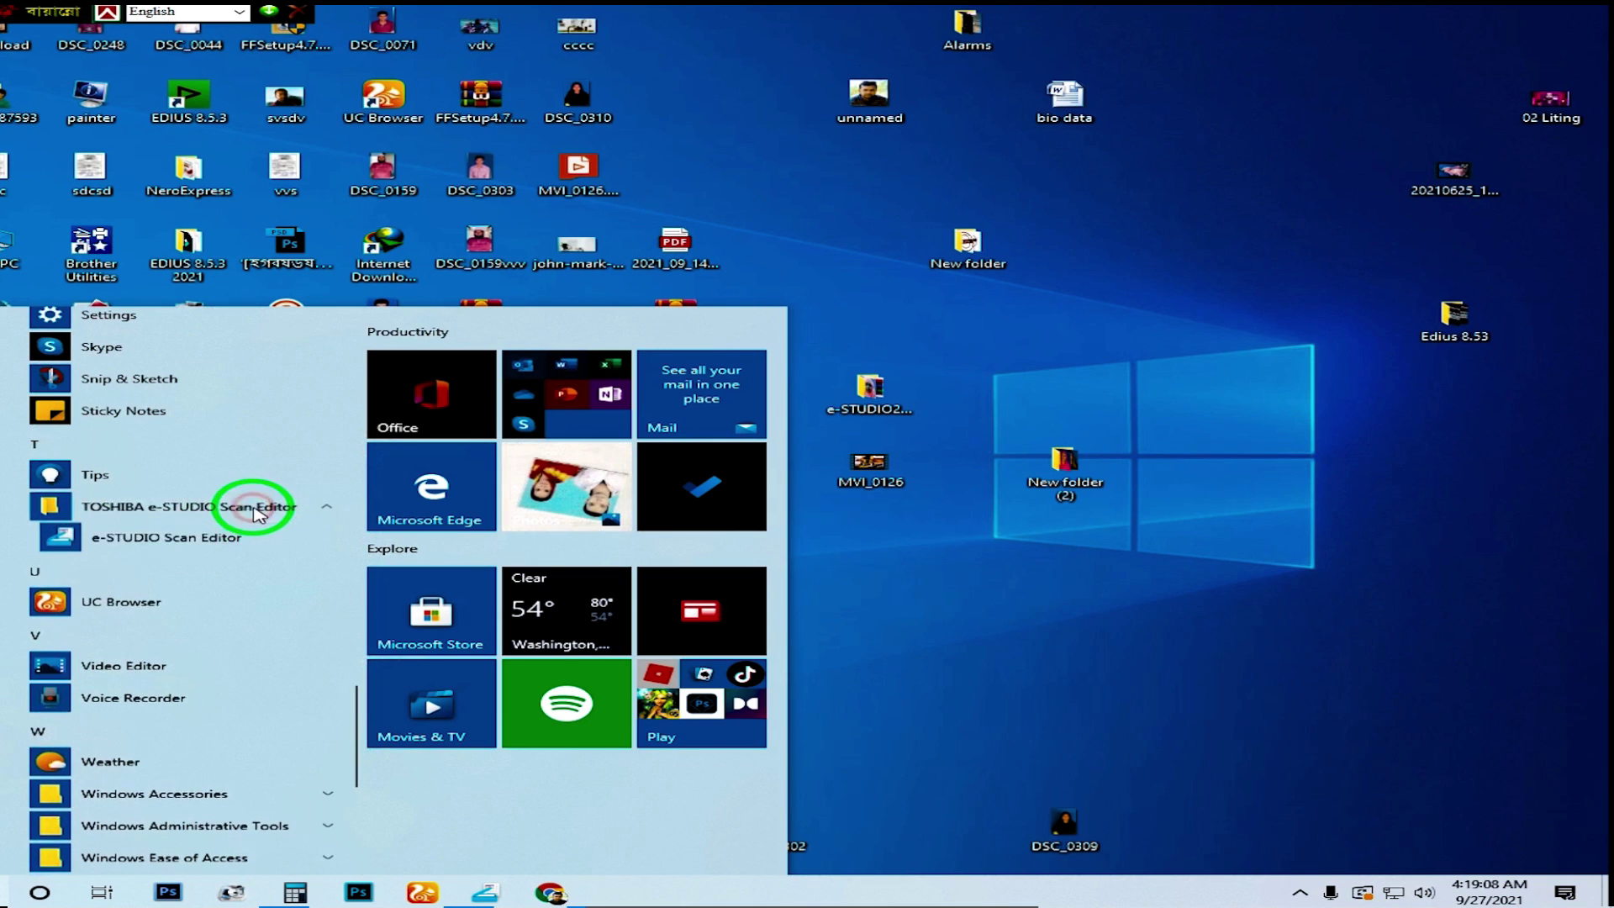
pyautogui.click(185, 546)
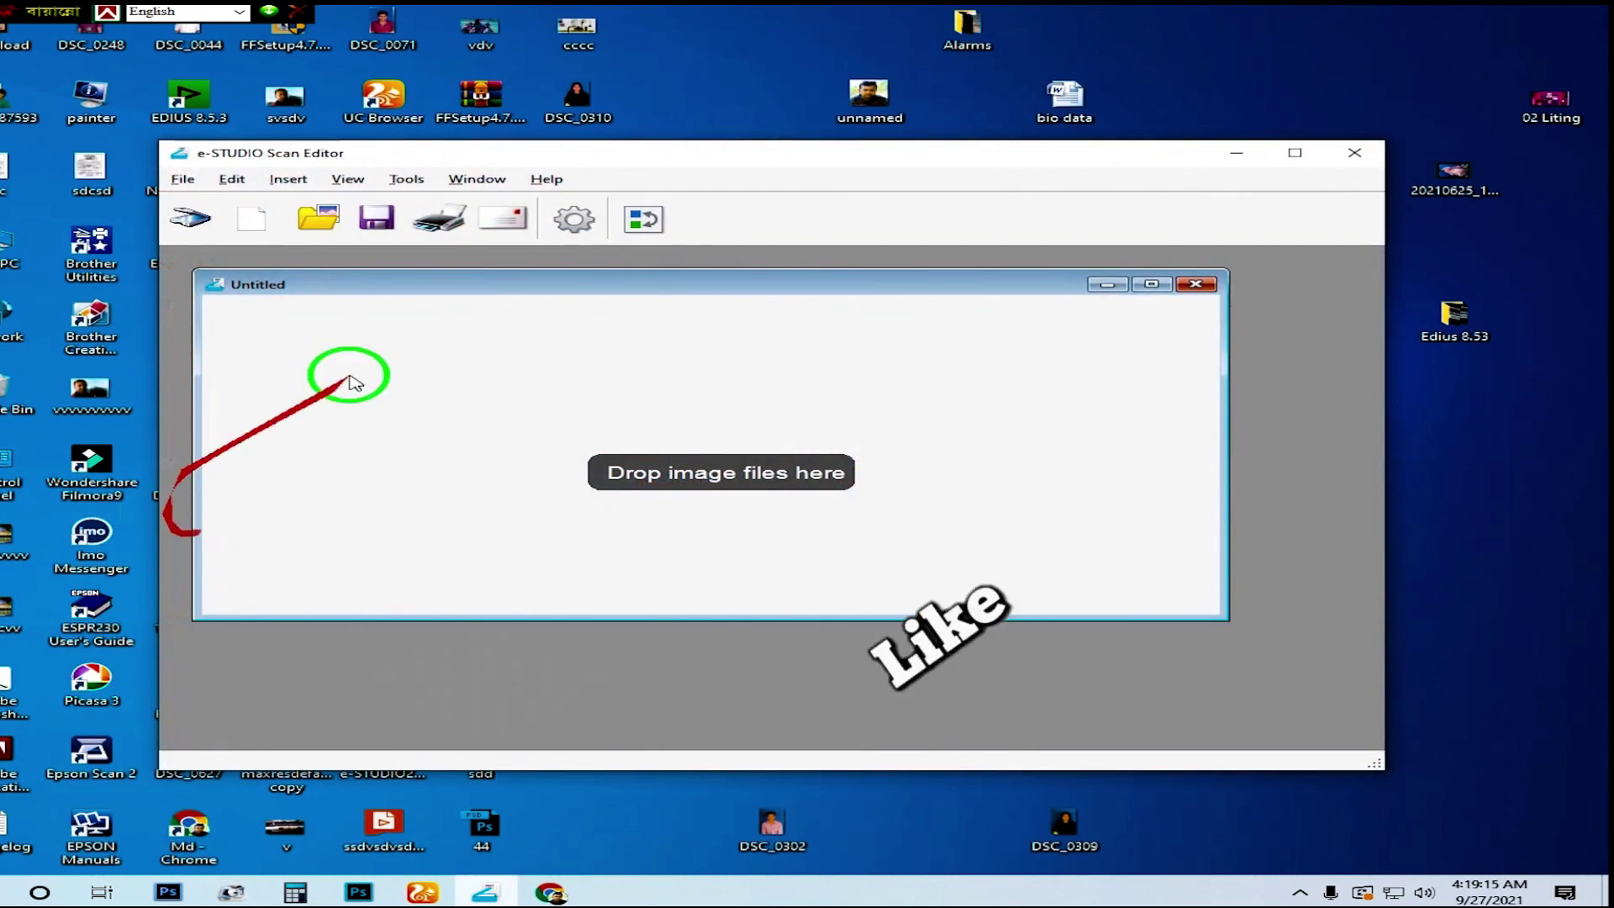
pyautogui.moveTo(710, 151); pyautogui.dragTo(719, 137)
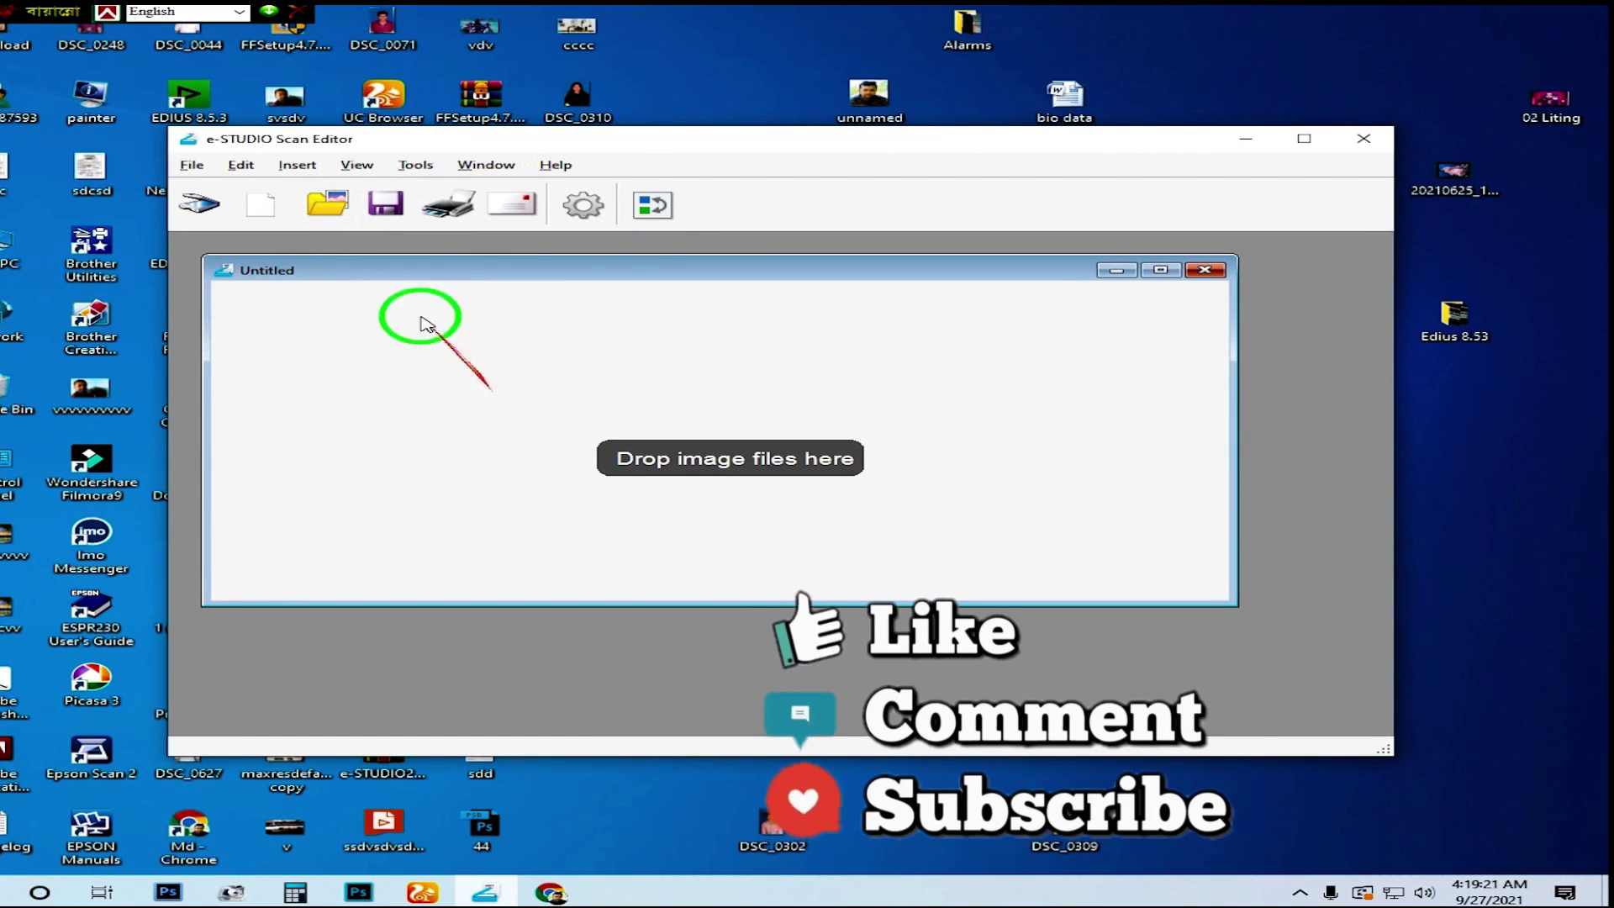
pyautogui.click(193, 166)
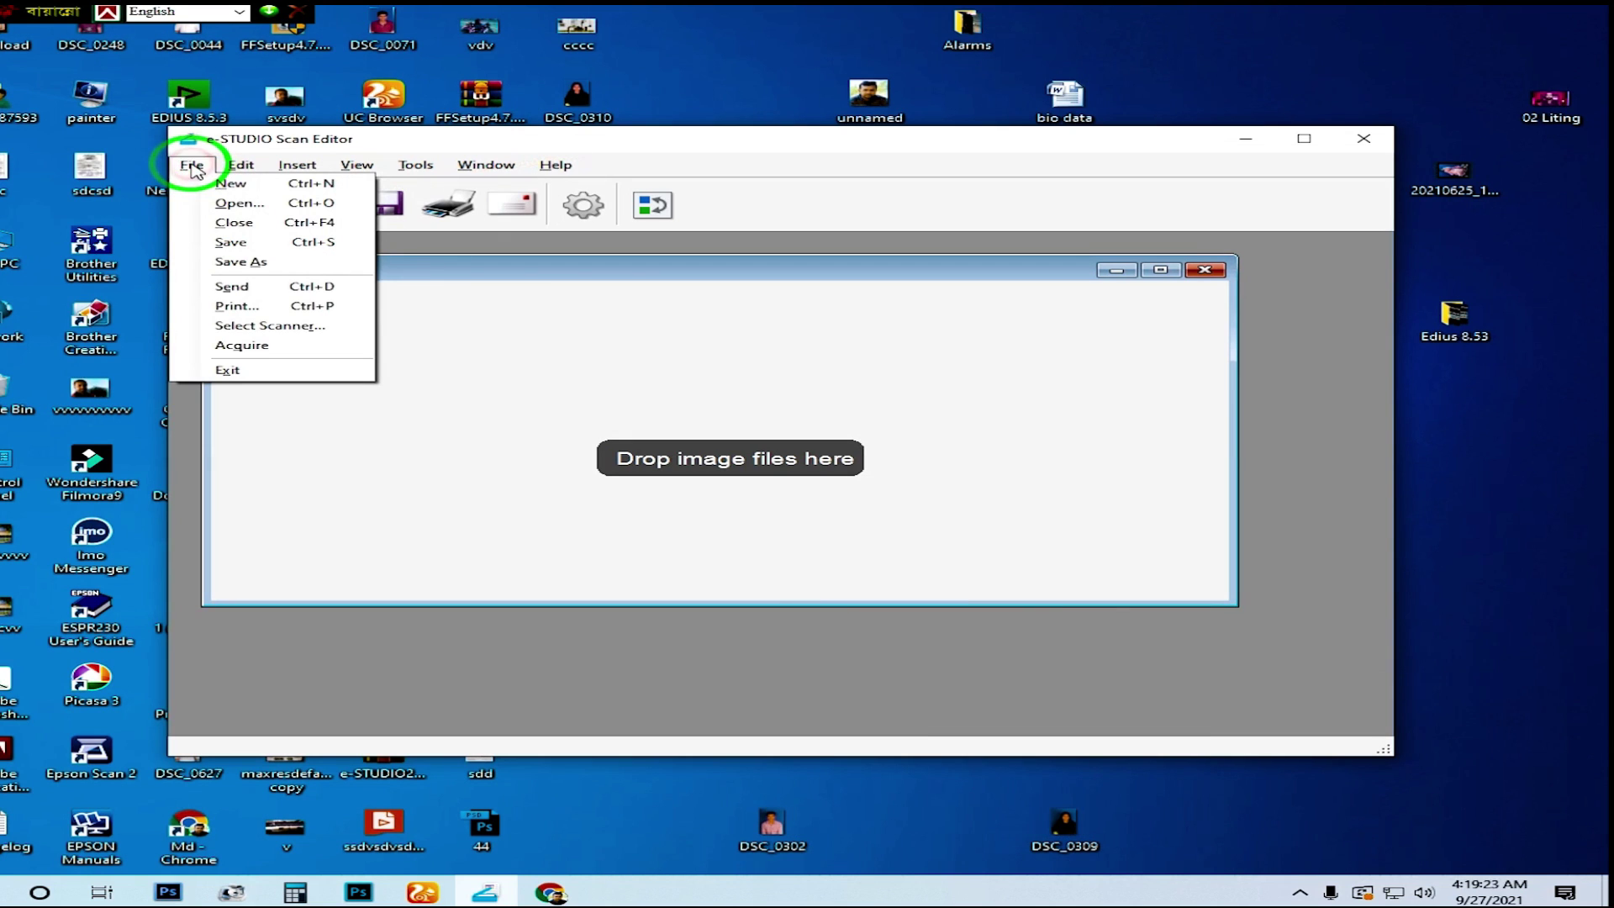
pyautogui.click(240, 206)
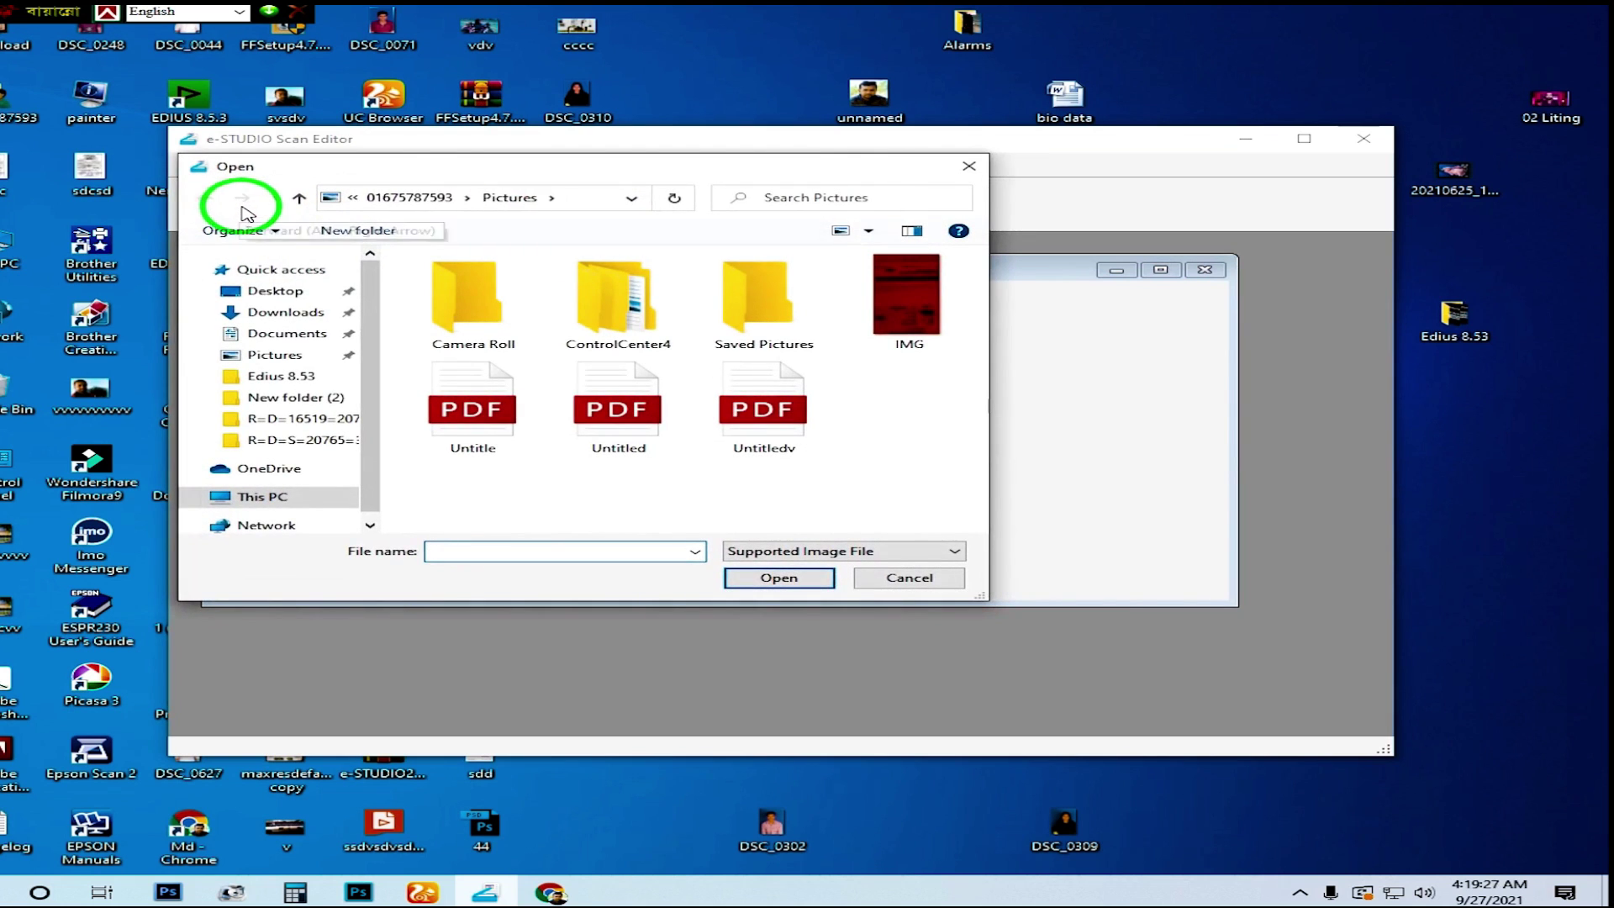
pyautogui.click(969, 165)
pyautogui.click(192, 165)
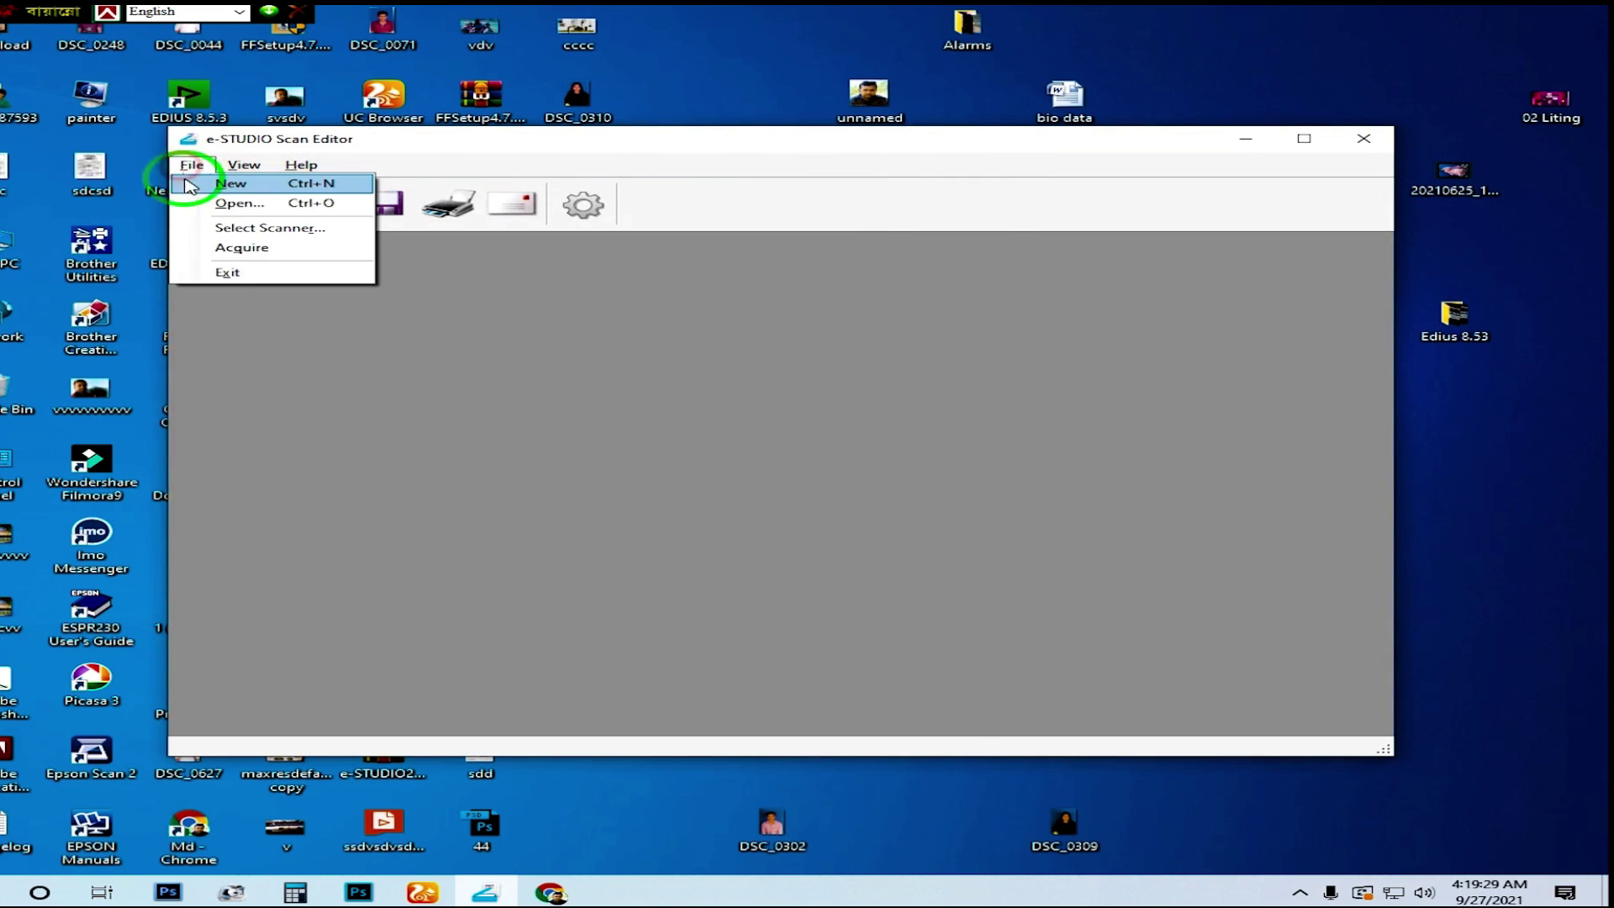
pyautogui.click(479, 128)
# Choose the e-STUDIO2523ADSeries Scan Driver as the scanner source.
pyautogui.click(198, 164)
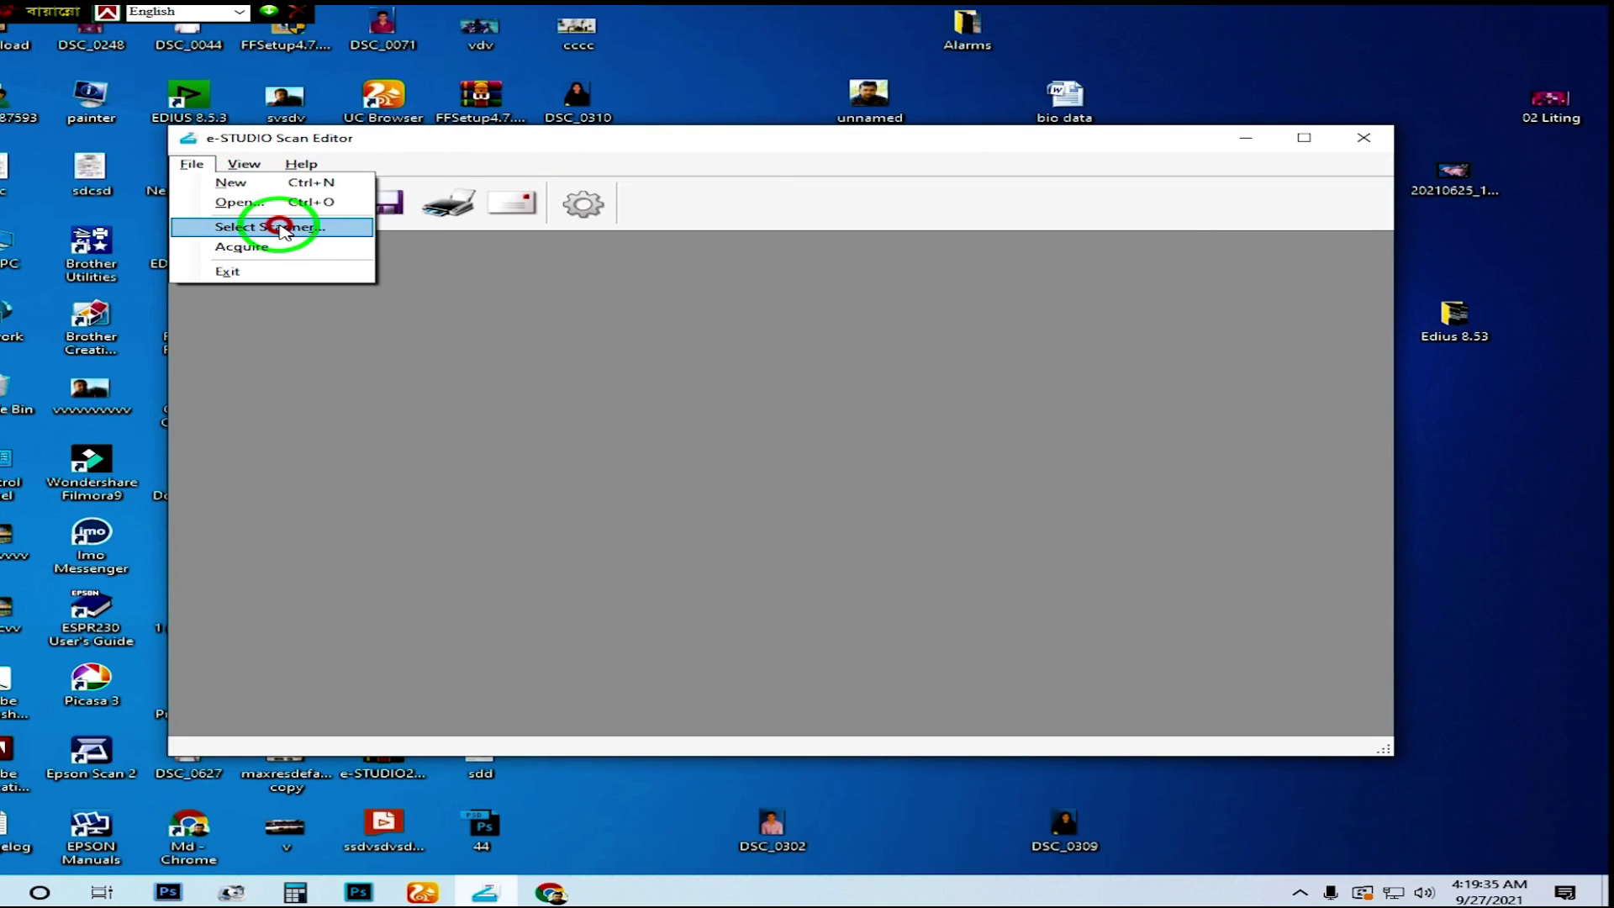
pyautogui.click(280, 227)
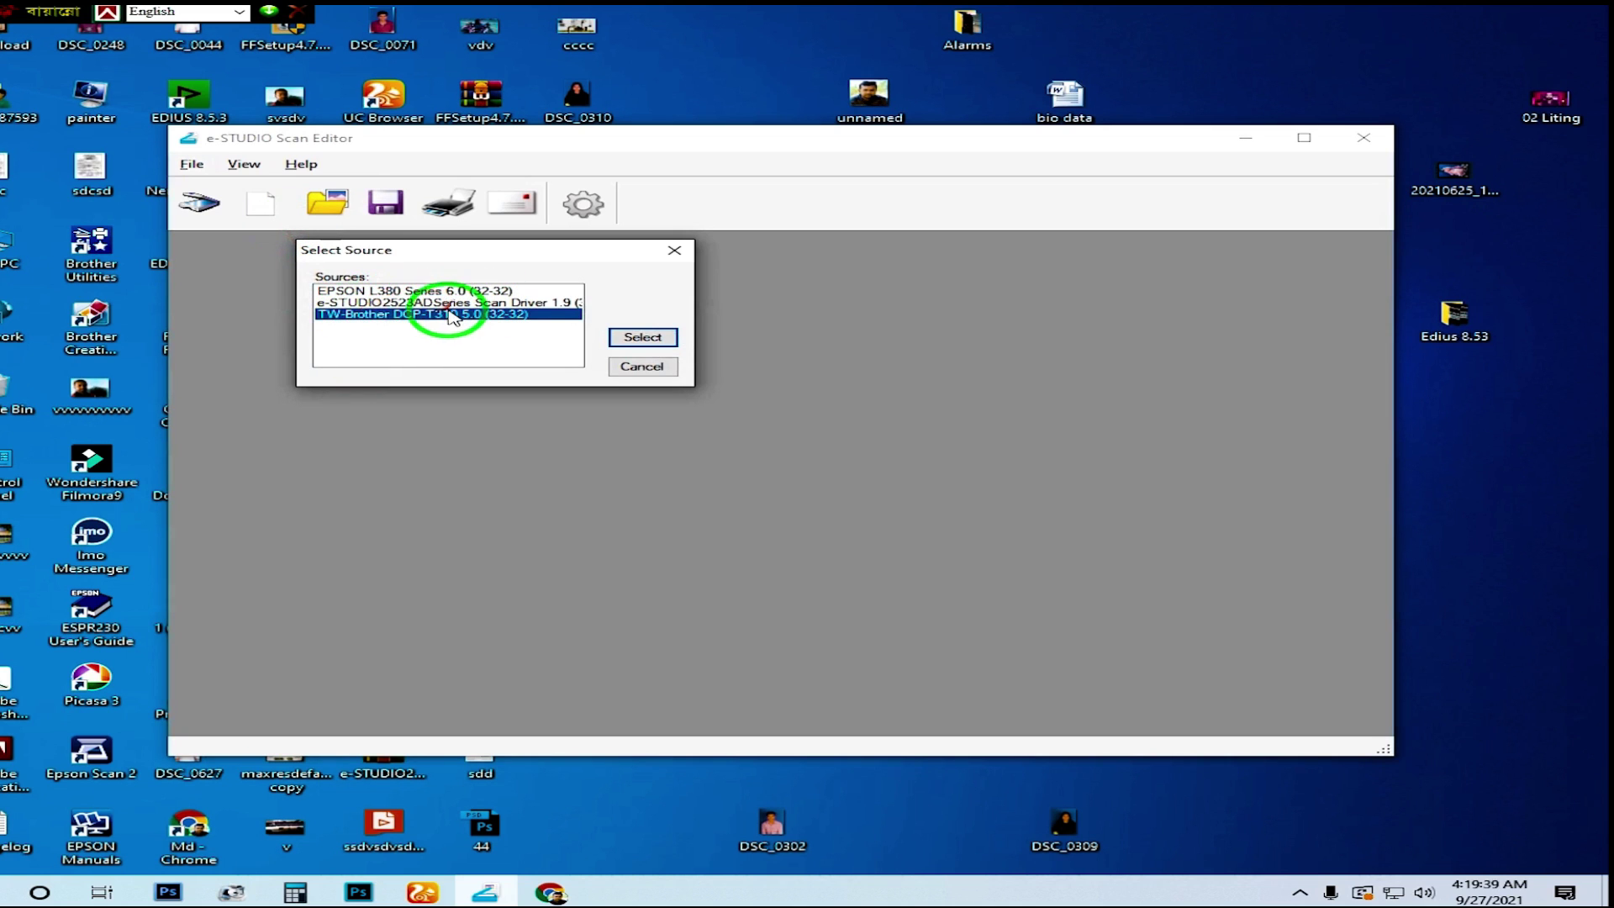
pyautogui.click(357, 291)
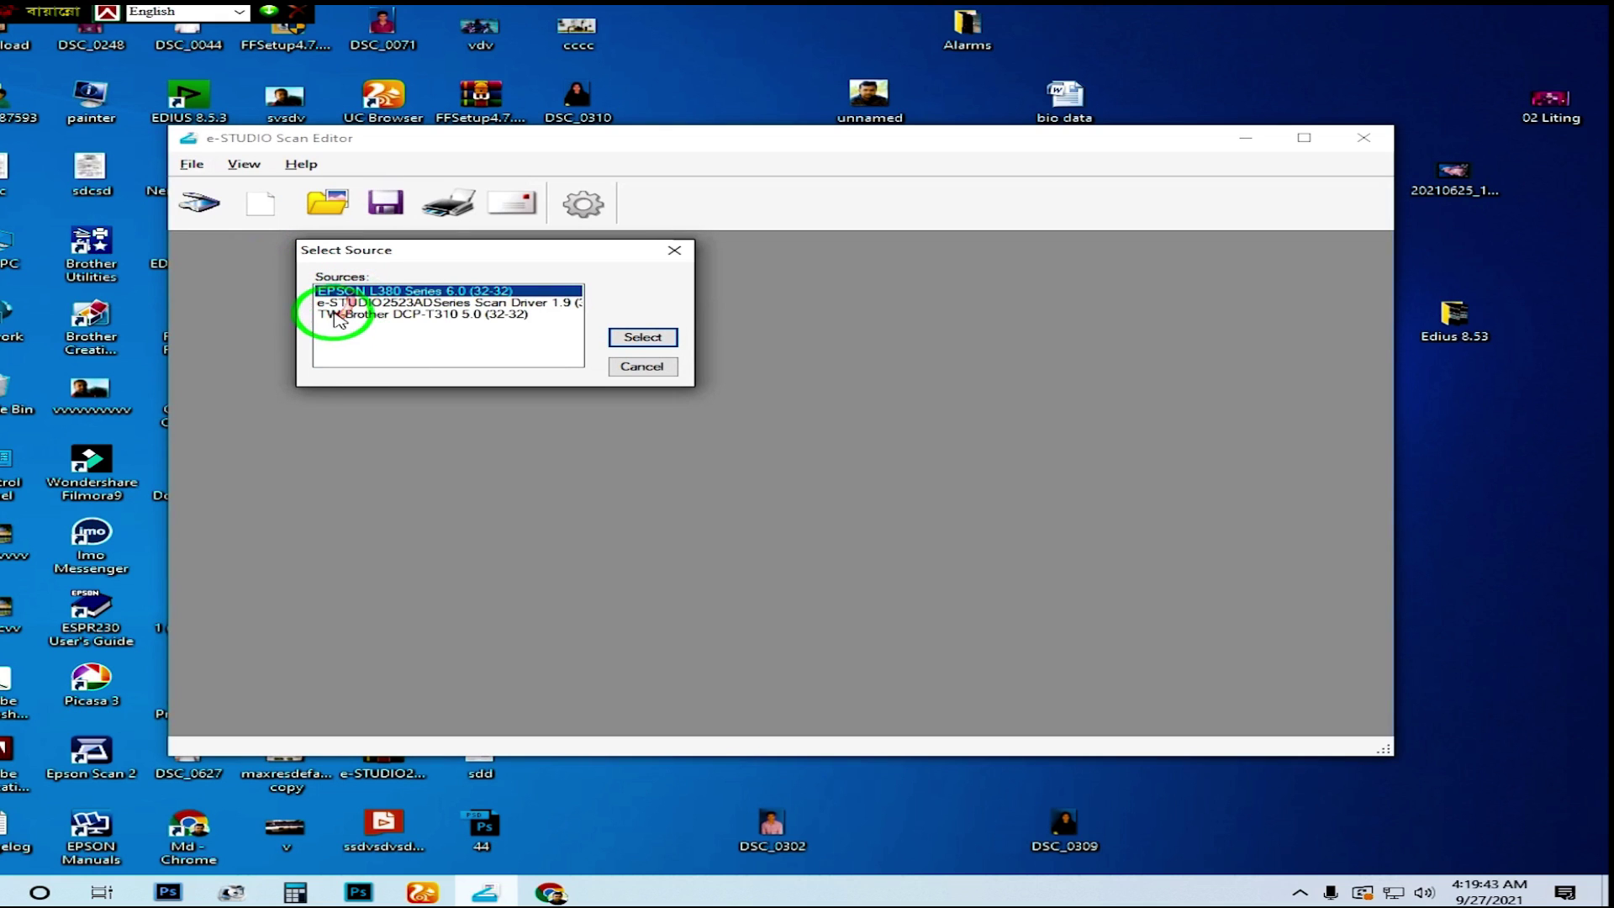
pyautogui.click(358, 304)
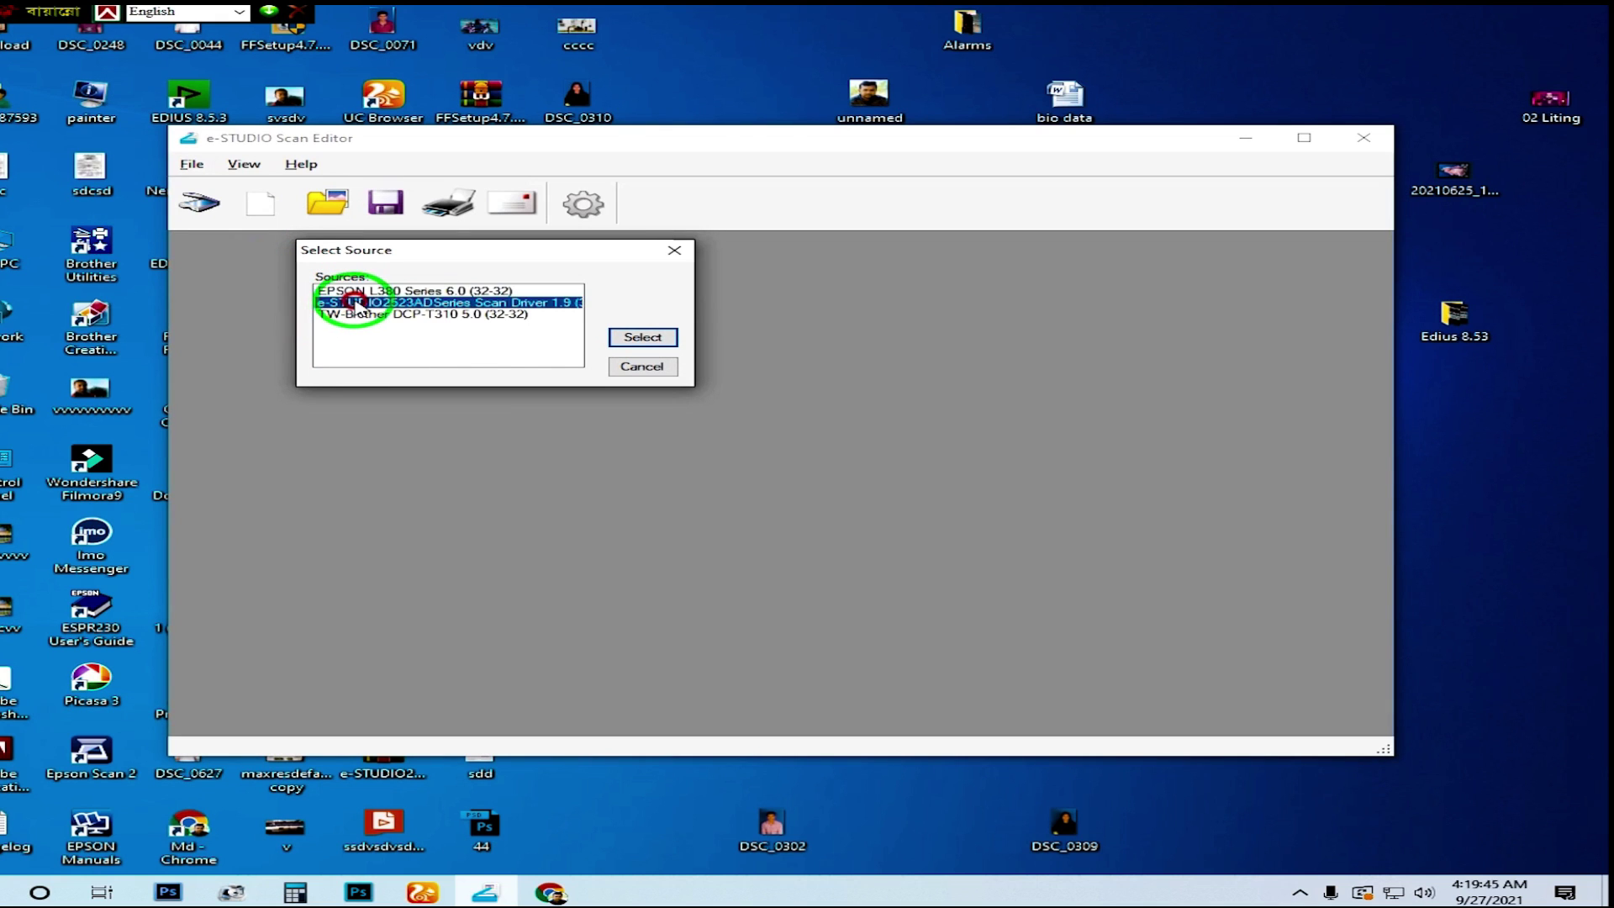
pyautogui.click(643, 338)
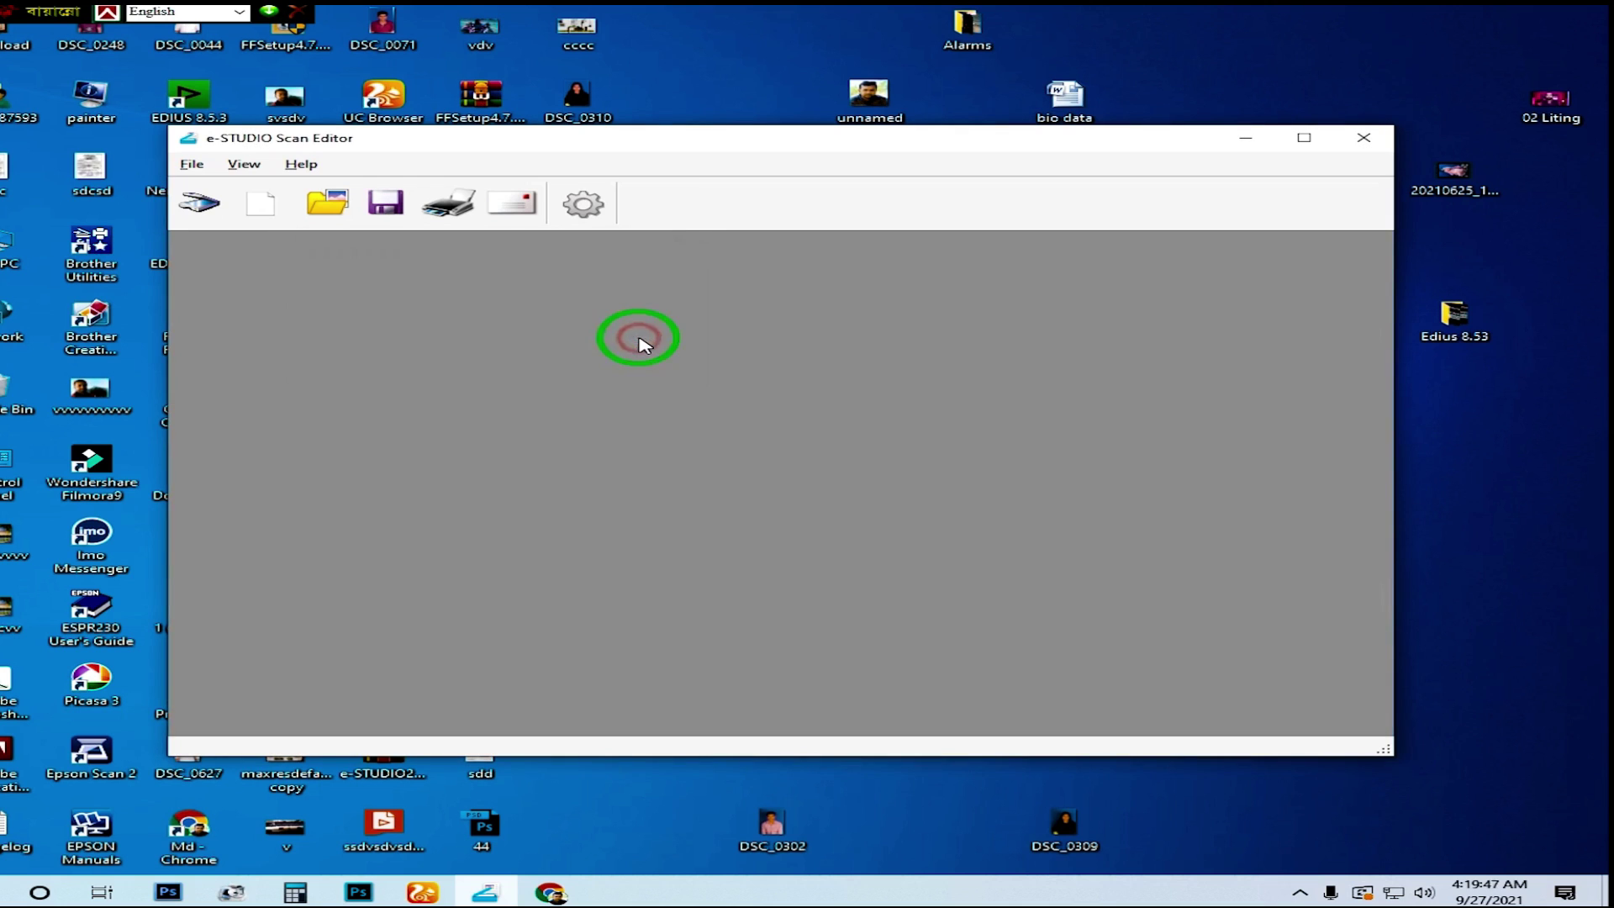
# Acquire the form through the scan driver, pre-scanning it before scanning it into the editor.
pyautogui.click(202, 204)
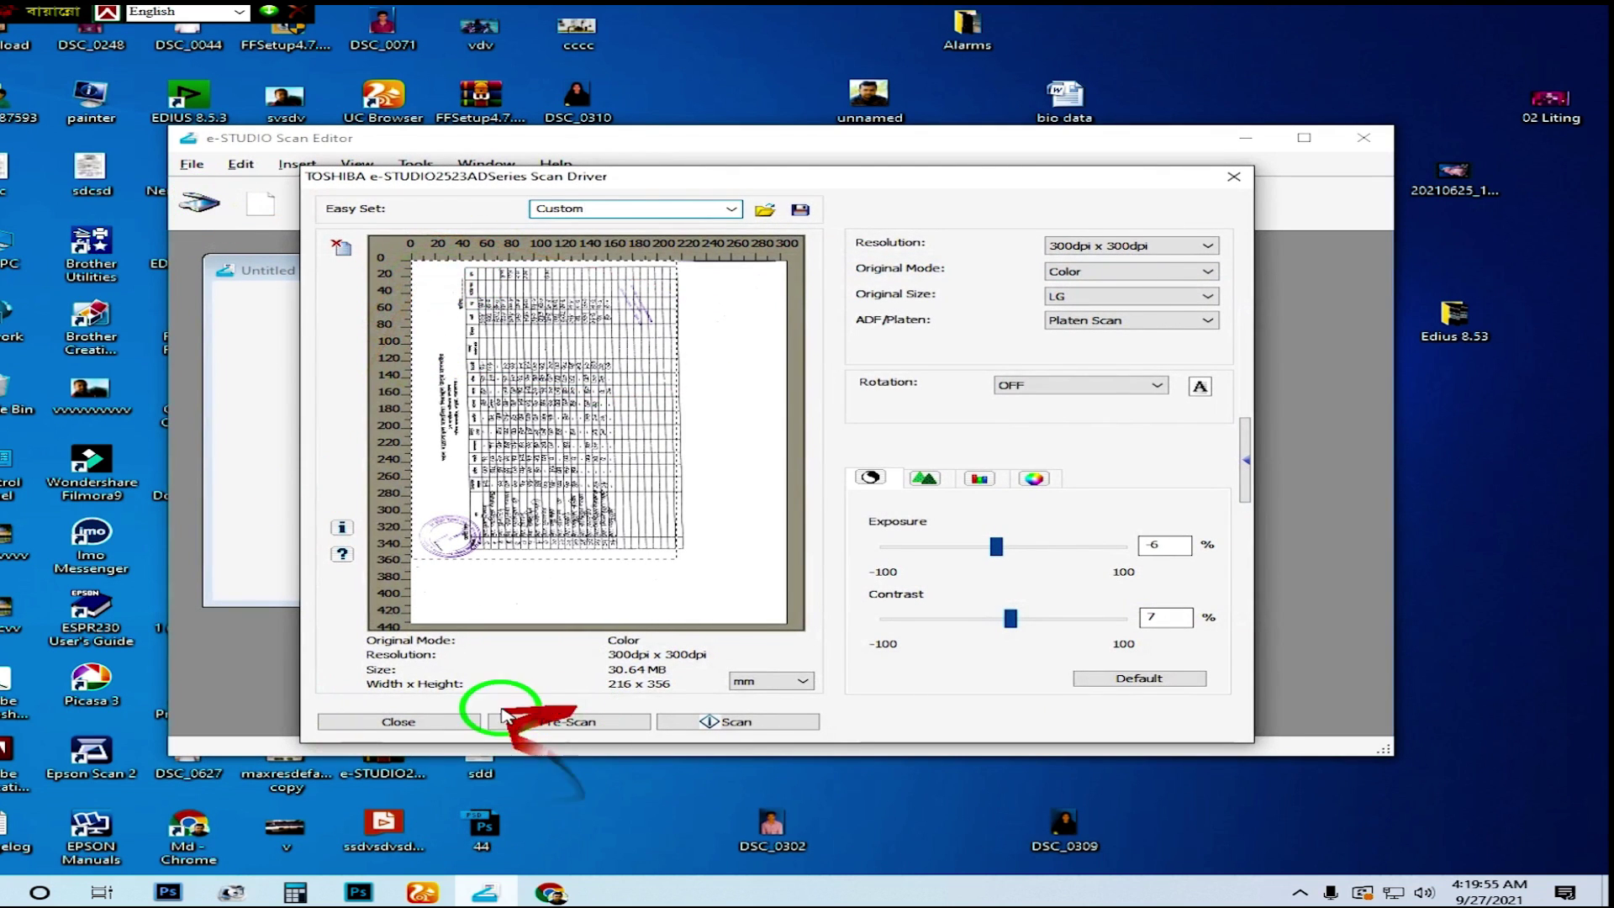
pyautogui.click(555, 725)
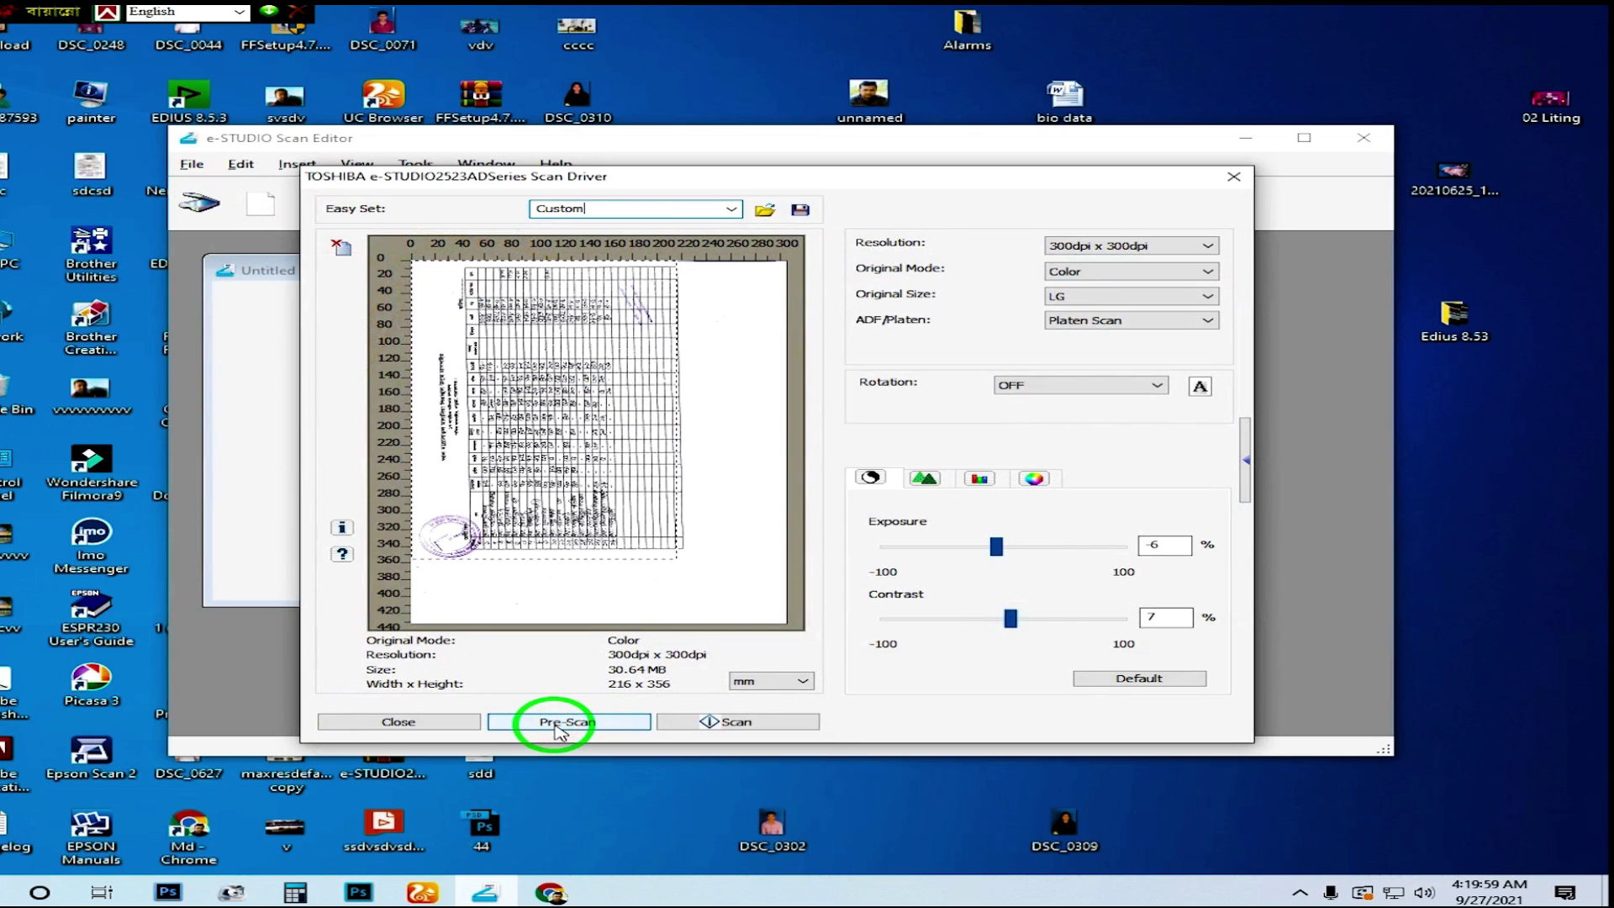
pyautogui.click(562, 728)
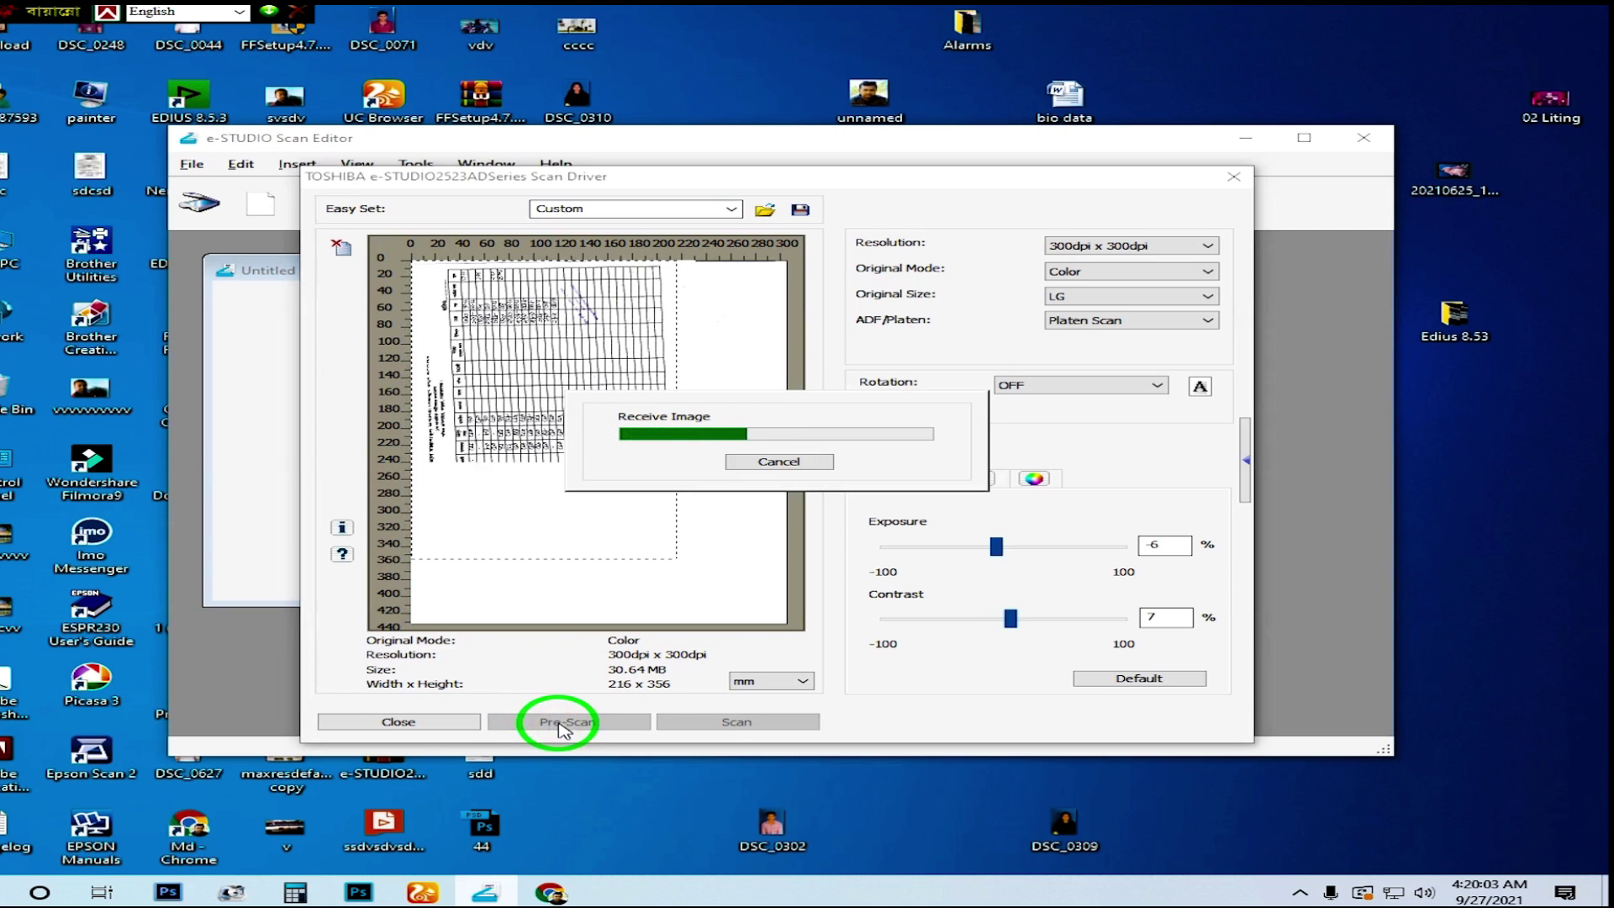
pyautogui.click(741, 721)
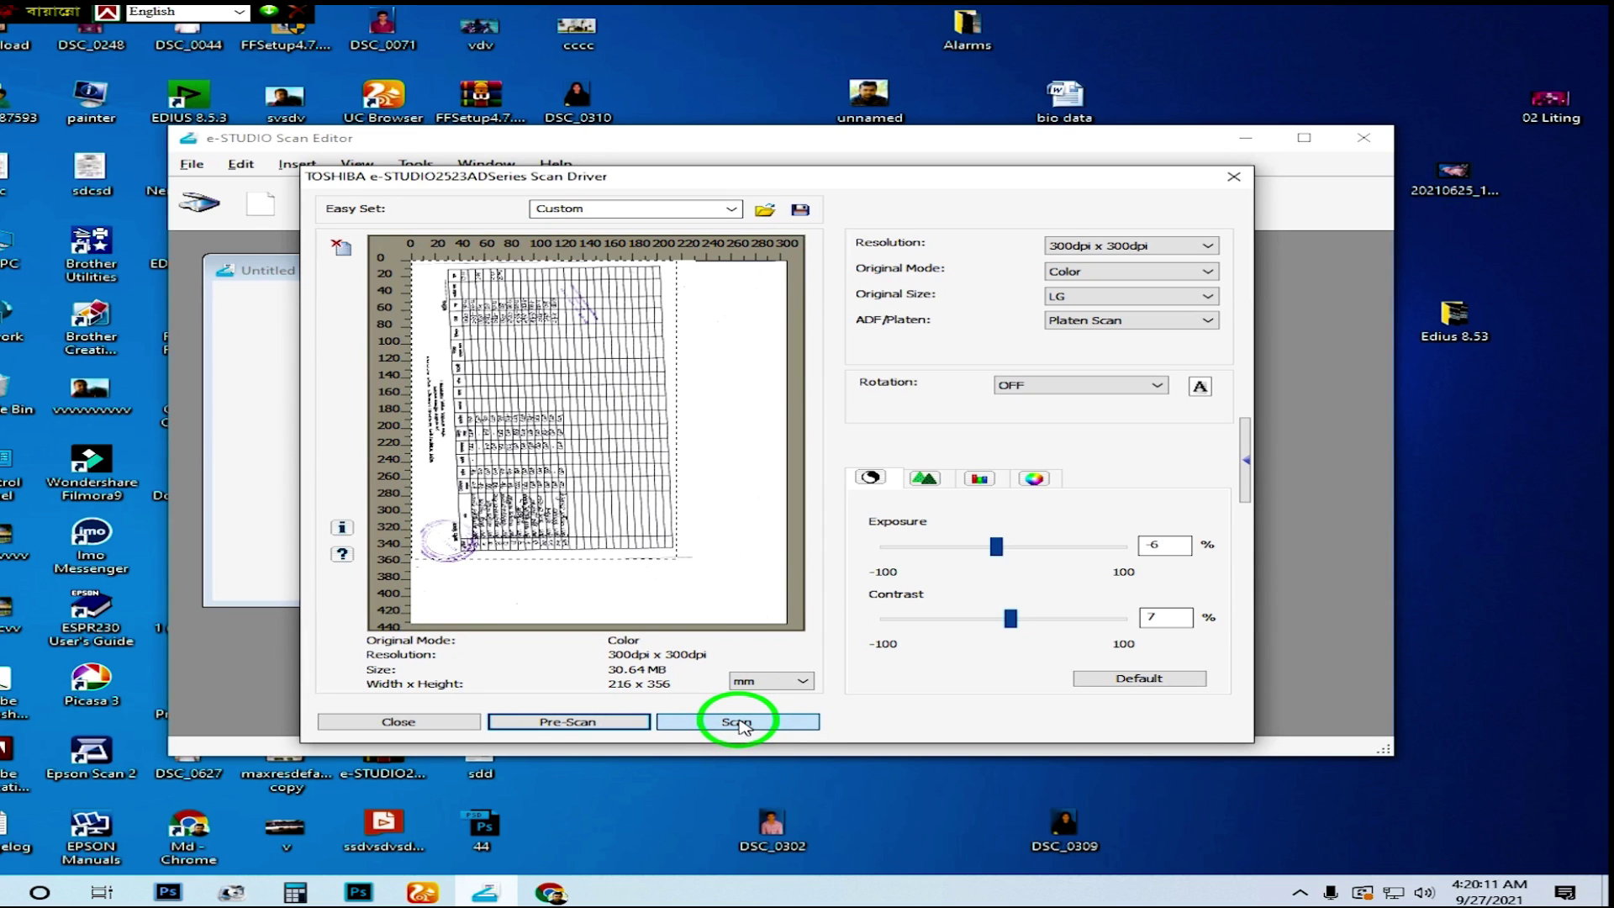
pyautogui.click(740, 722)
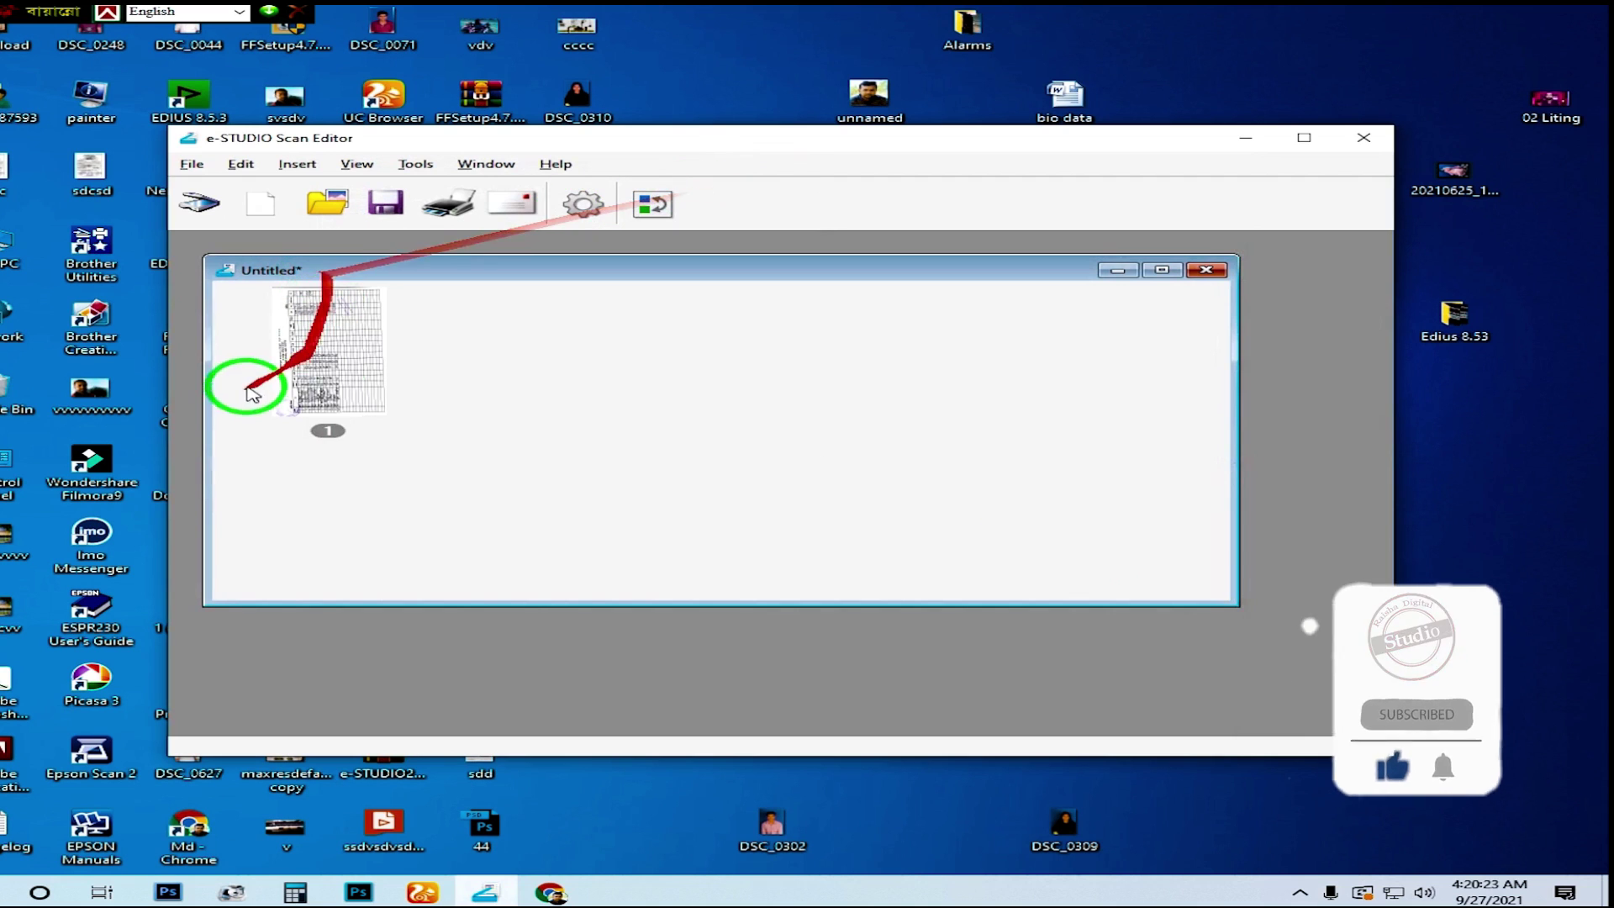
# Save the scanned form as a PDF file on the Desktop under the name 44.
pyautogui.click(192, 165)
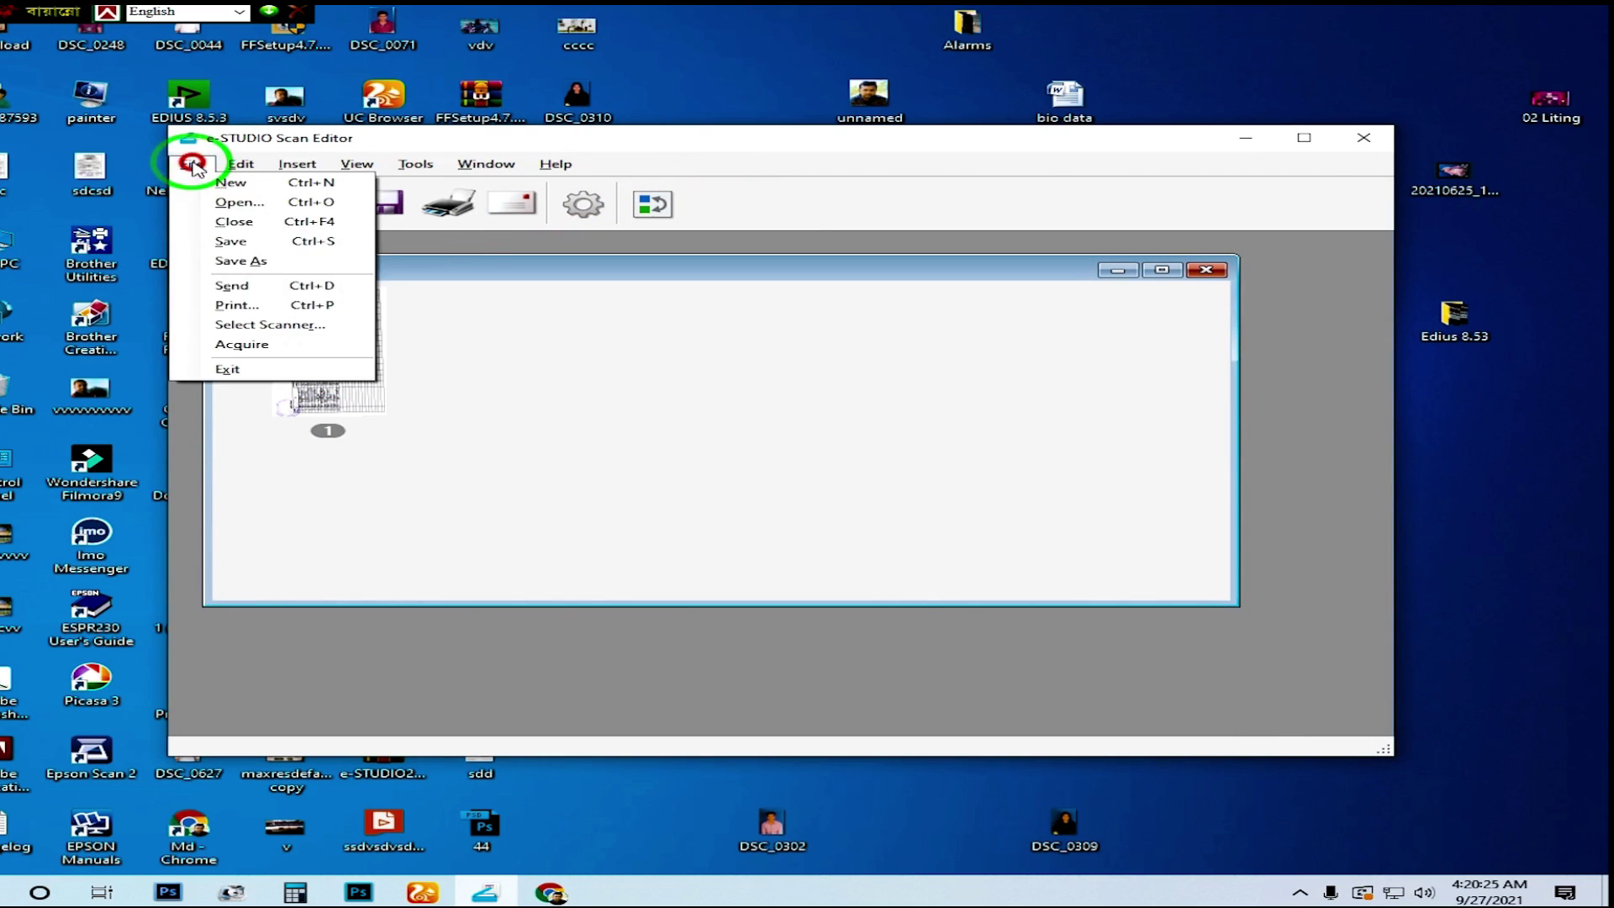
pyautogui.click(247, 262)
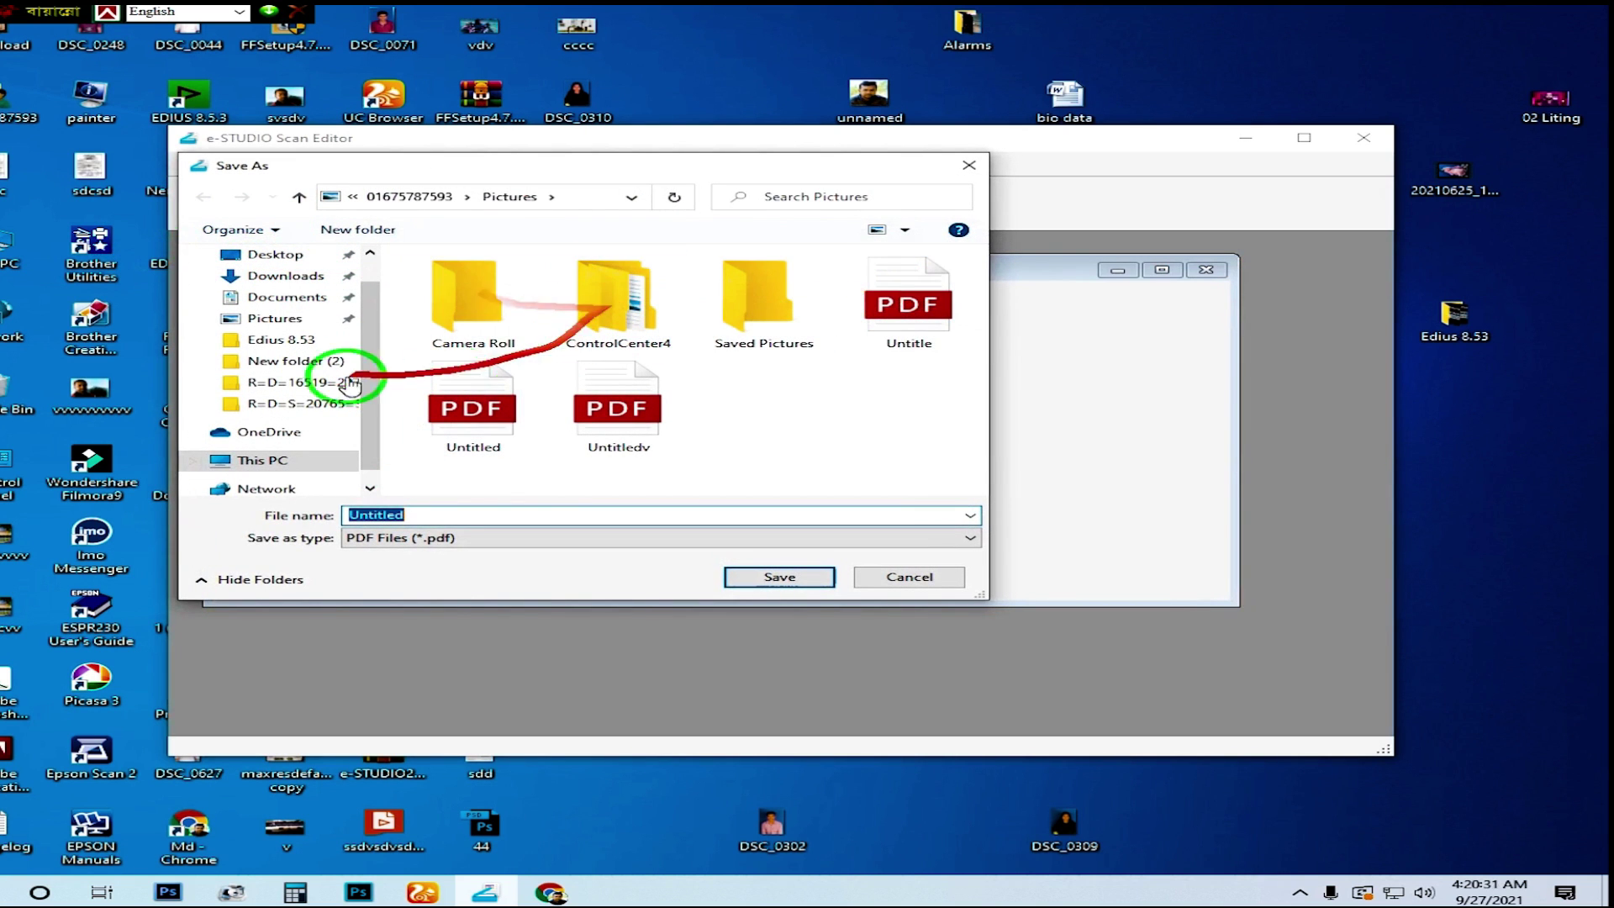
pyautogui.click(267, 254)
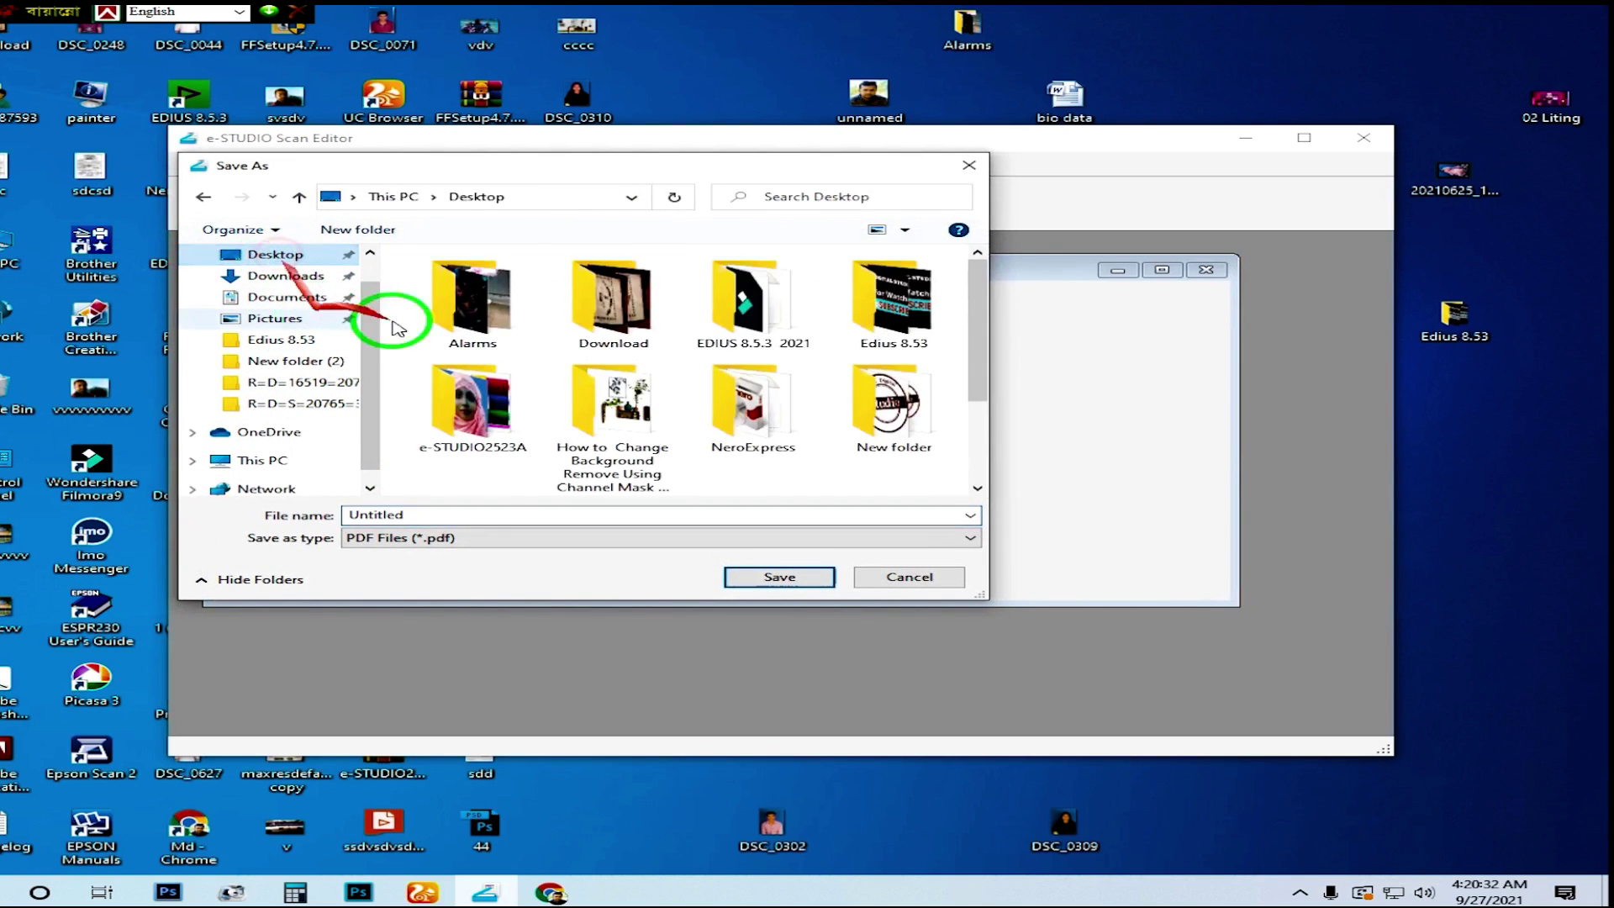
pyautogui.click(620, 347)
pyautogui.click(466, 514)
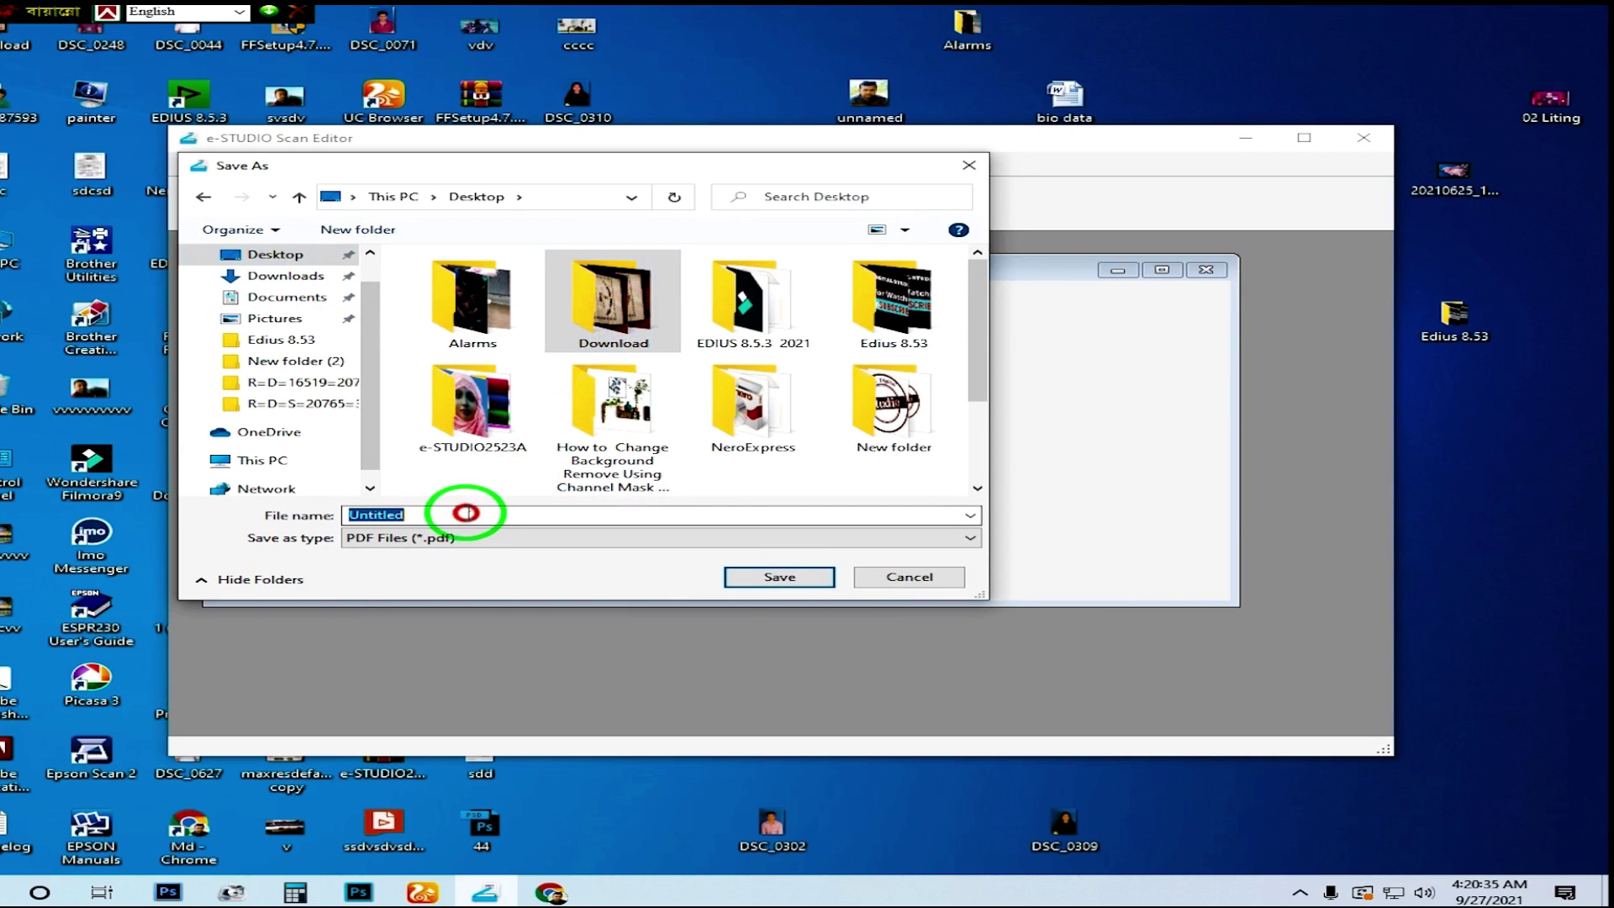
pyautogui.write('44')
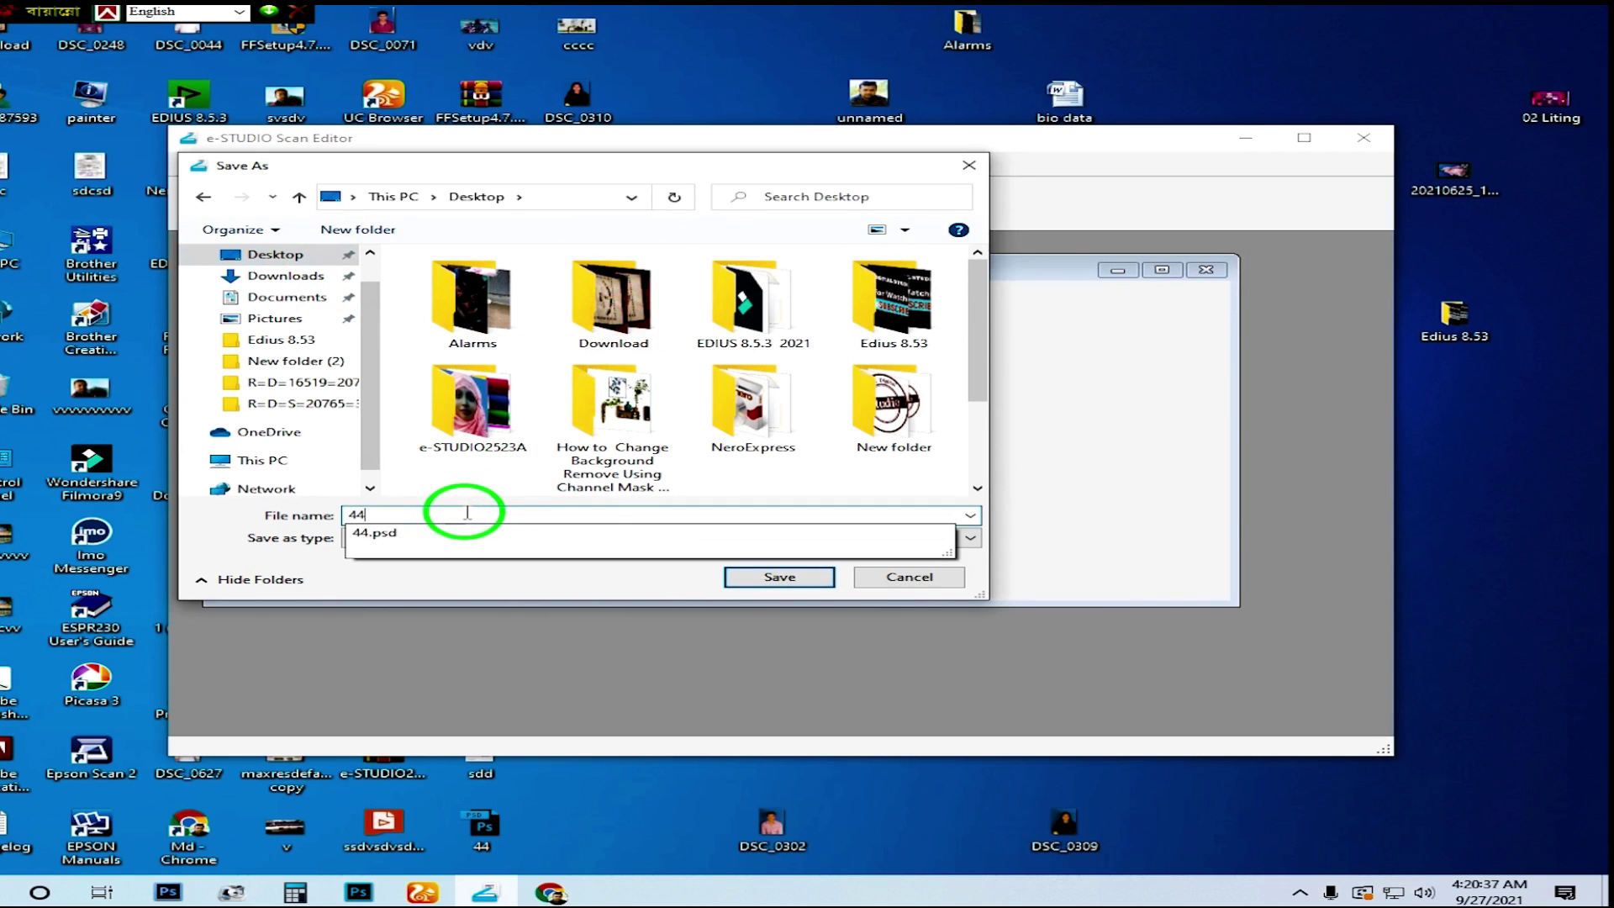